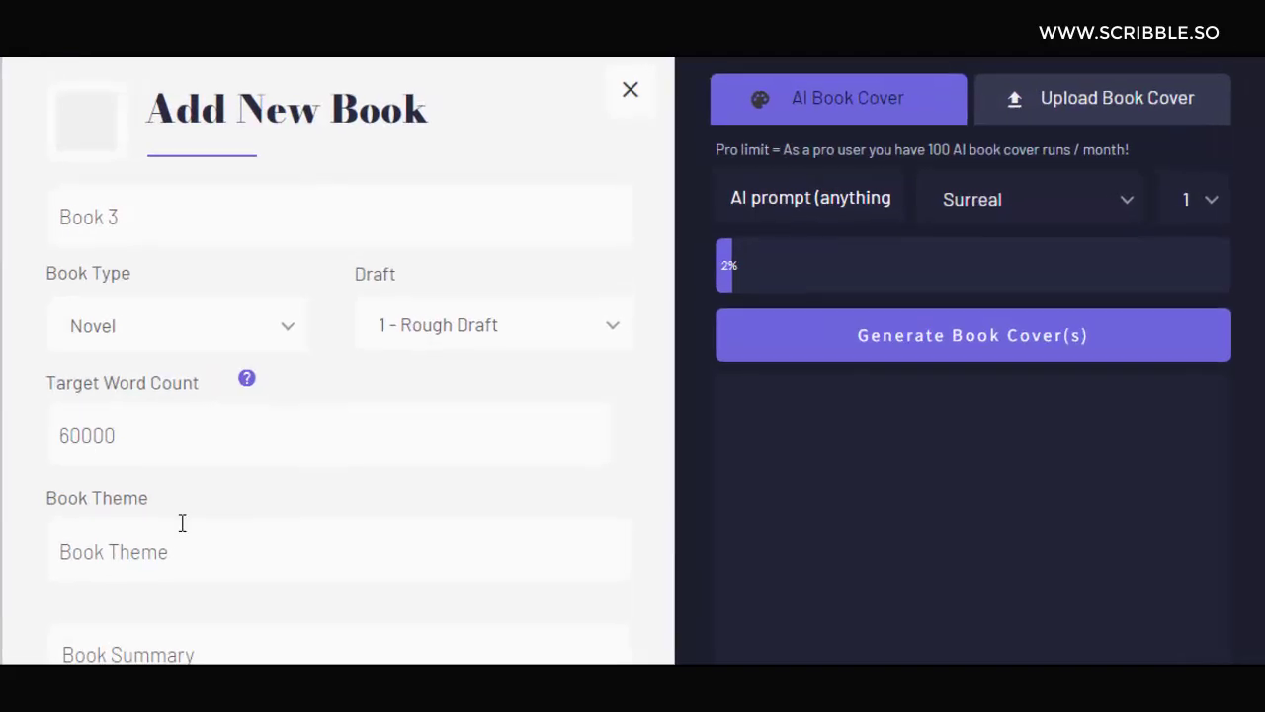
- Enter "My theme" as the new book's theme
{"action": "left_click", "coordinate": [173, 545]}
{"action": "type", "text": "My theme"}
{"action": "scroll", "coordinate": [172, 533], "scroll_direction": "down", "scroll_amount": 2}
{"action": "left_click", "coordinate": [188, 472]}
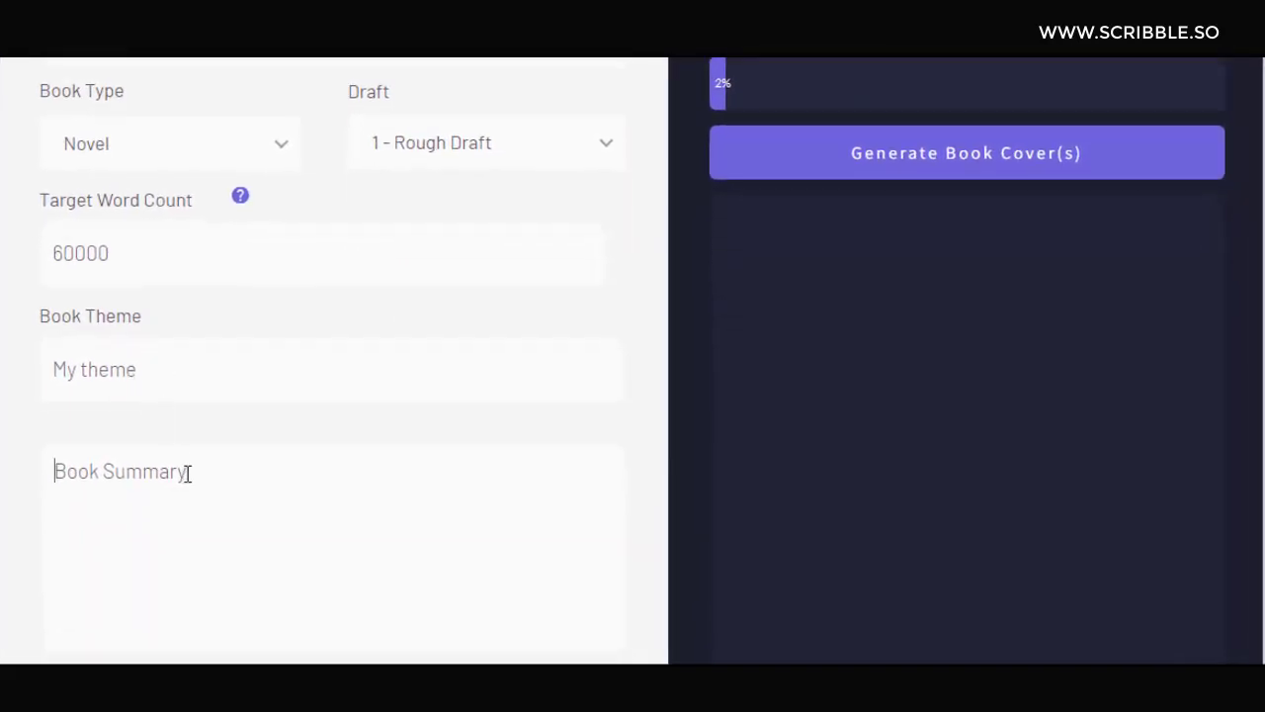
{"action": "scroll", "coordinate": [243, 438], "scroll_direction": "up", "scroll_amount": 2}
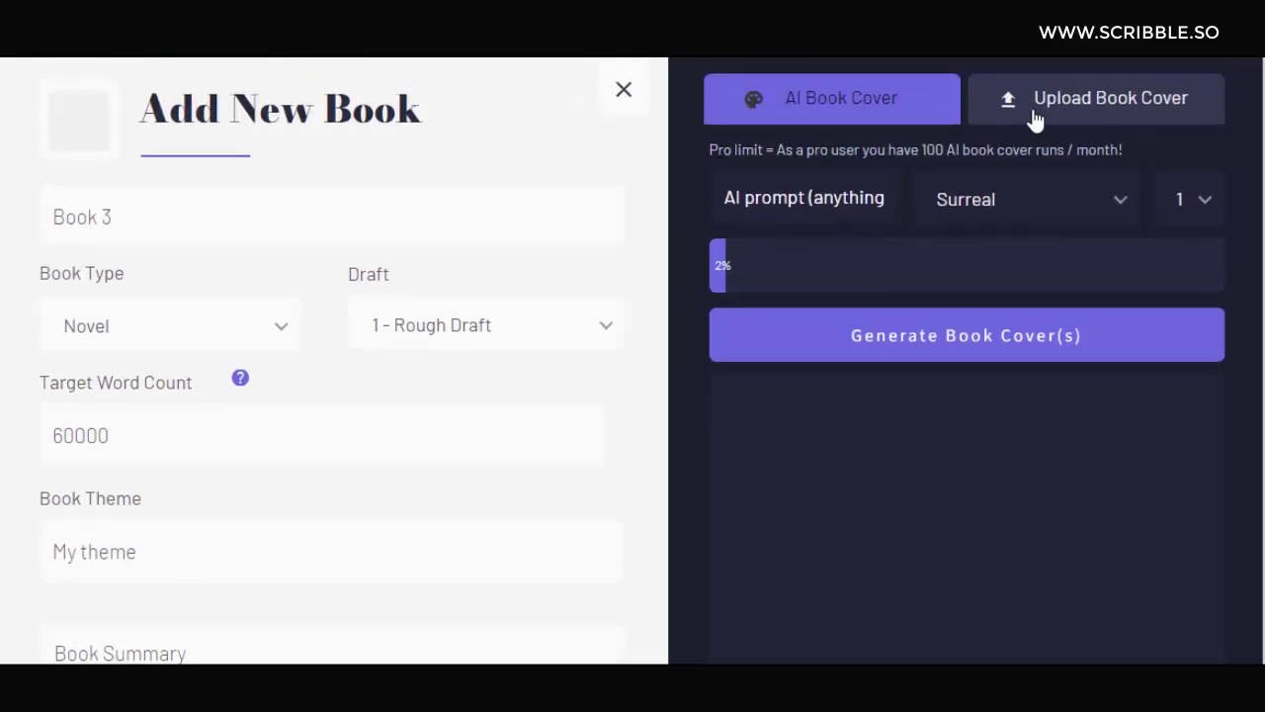
- Check the cover upload option, and enter the AI cover prompt "futuristic mountain village in the amazon jungle"
{"action": "left_click", "coordinate": [1155, 96]}
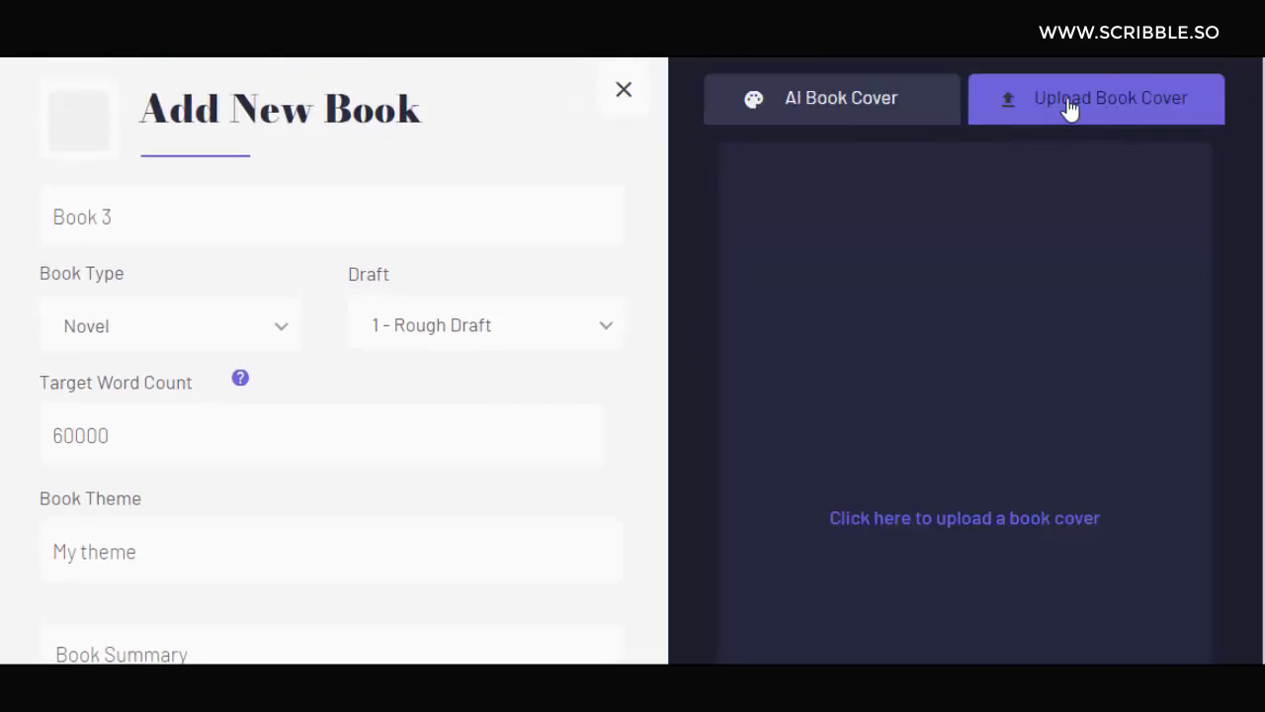
{"action": "left_click", "coordinate": [855, 114]}
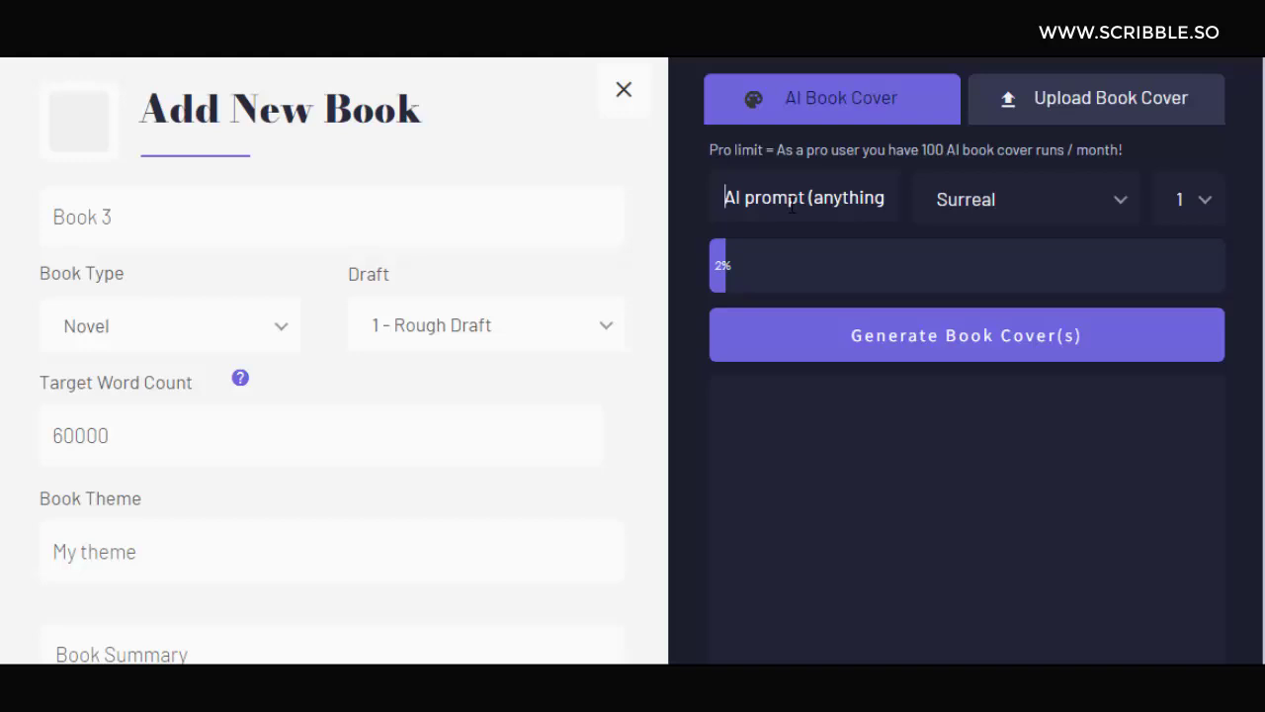
{"action": "type", "text": "futu"}
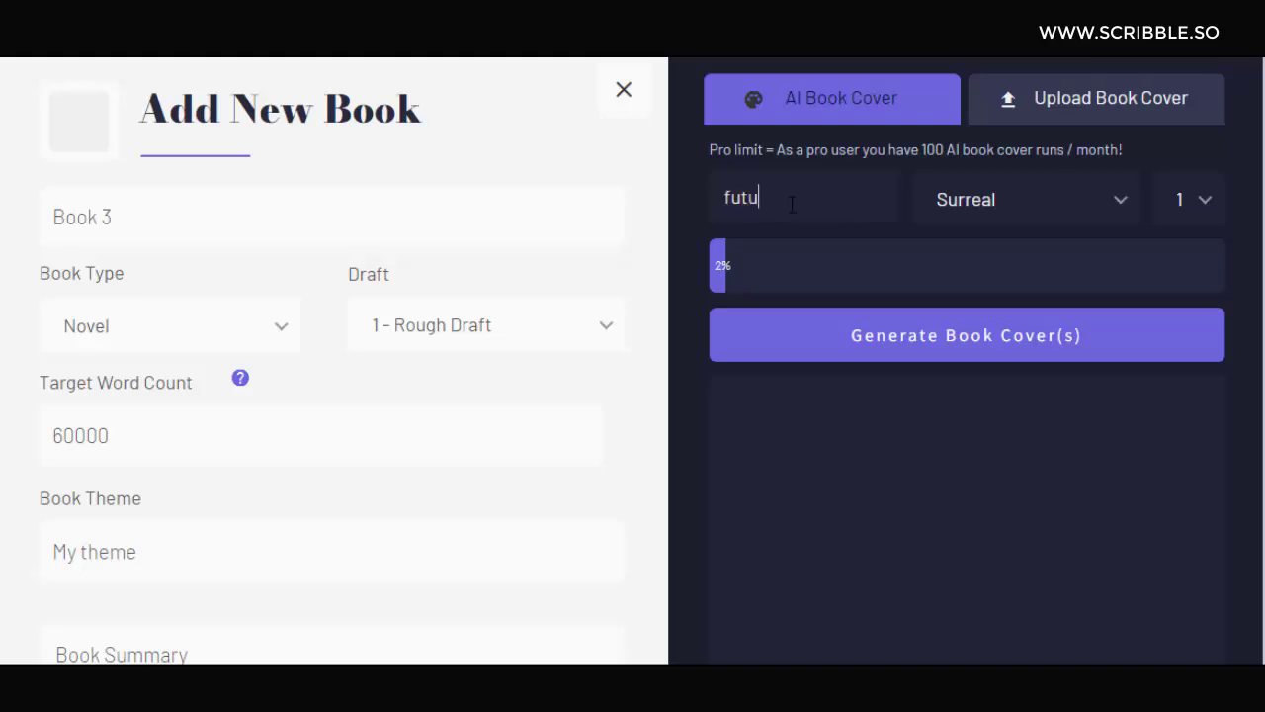
{"action": "type", "text": "ristic mountain village in the "}
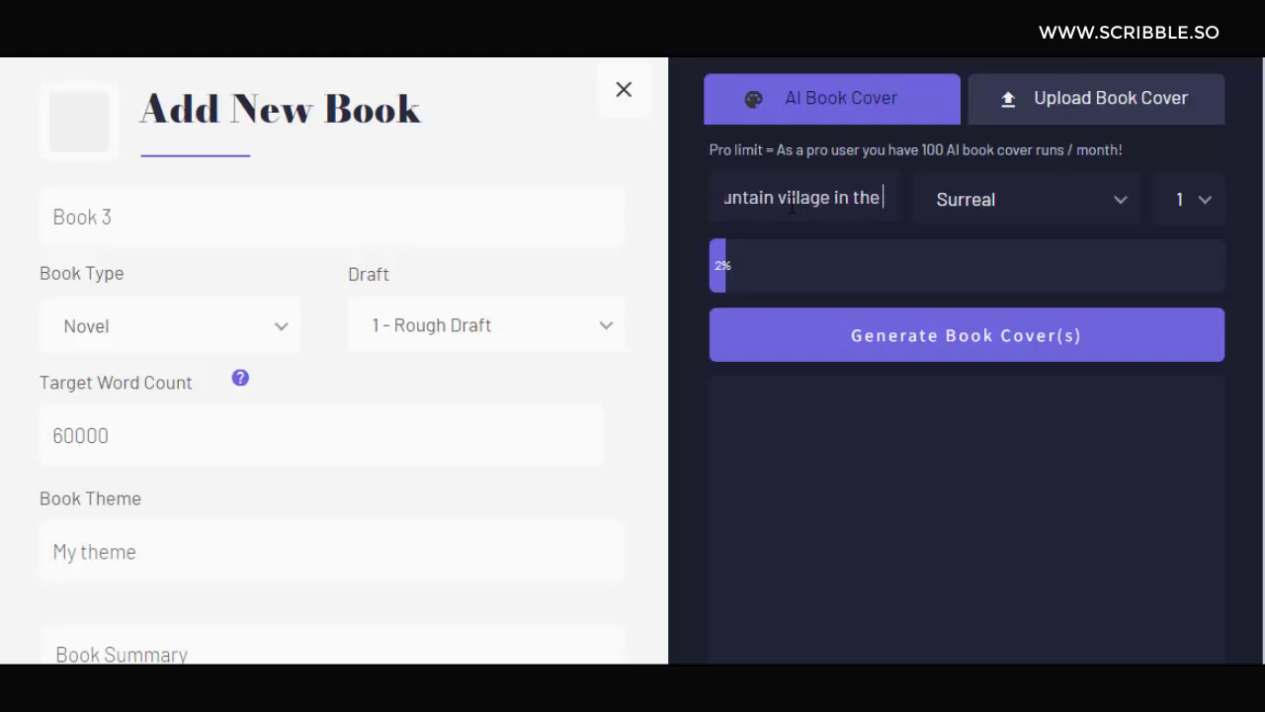
{"action": "type", "text": "amazon jungle"}
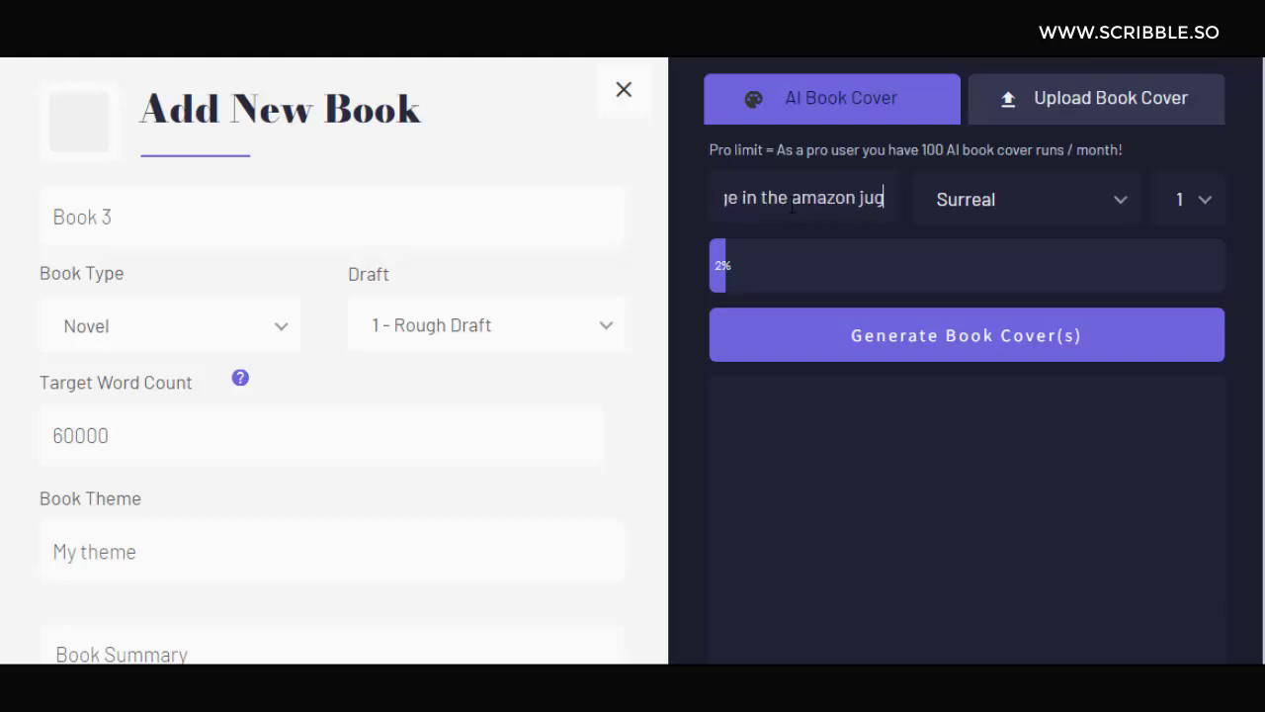
- Generate five AI book covers from the prompt in the Surreal style
{"action": "left_click", "coordinate": [1012, 201]}
{"action": "left_click", "coordinate": [1001, 639]}
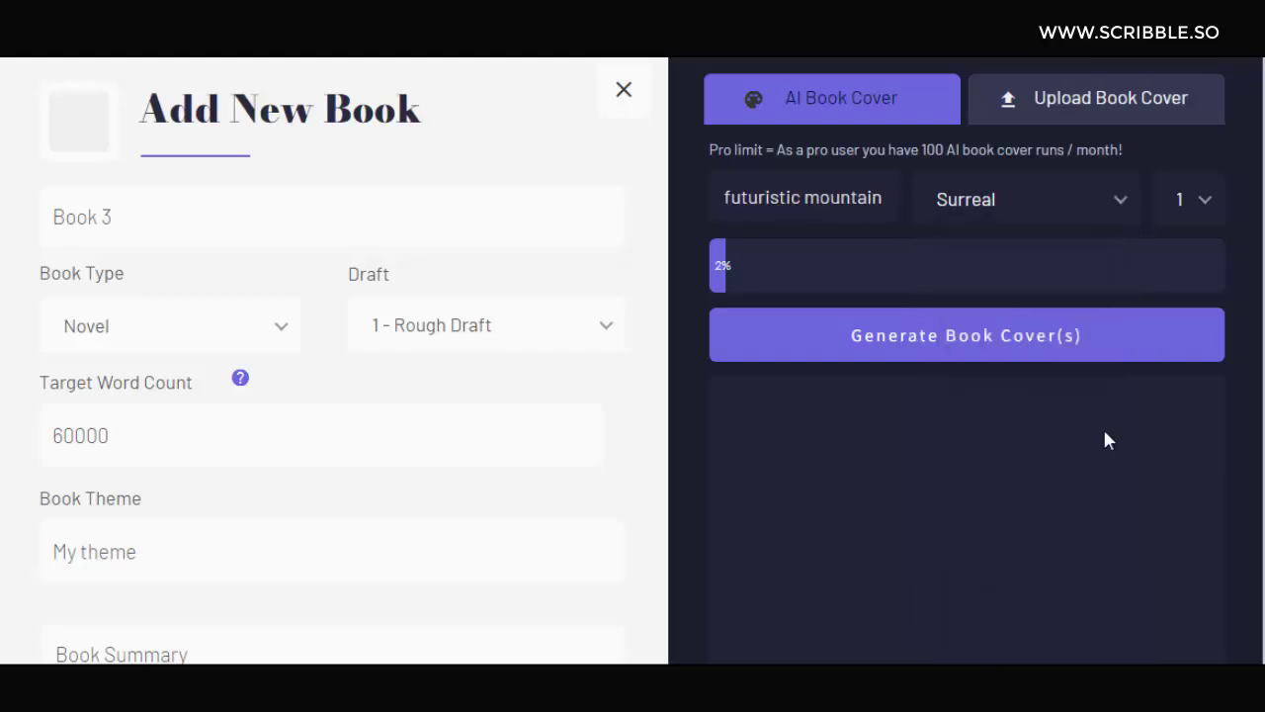
{"action": "left_click", "coordinate": [1196, 204]}
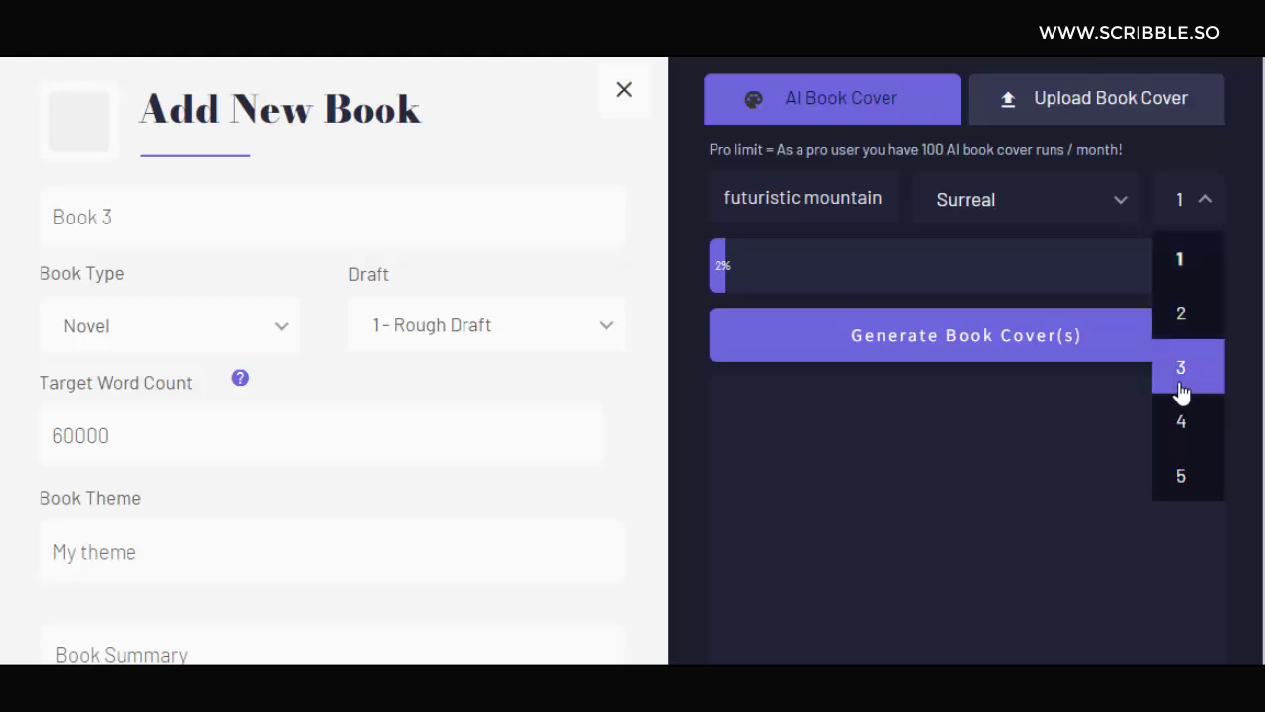
{"action": "left_click", "coordinate": [1190, 479]}
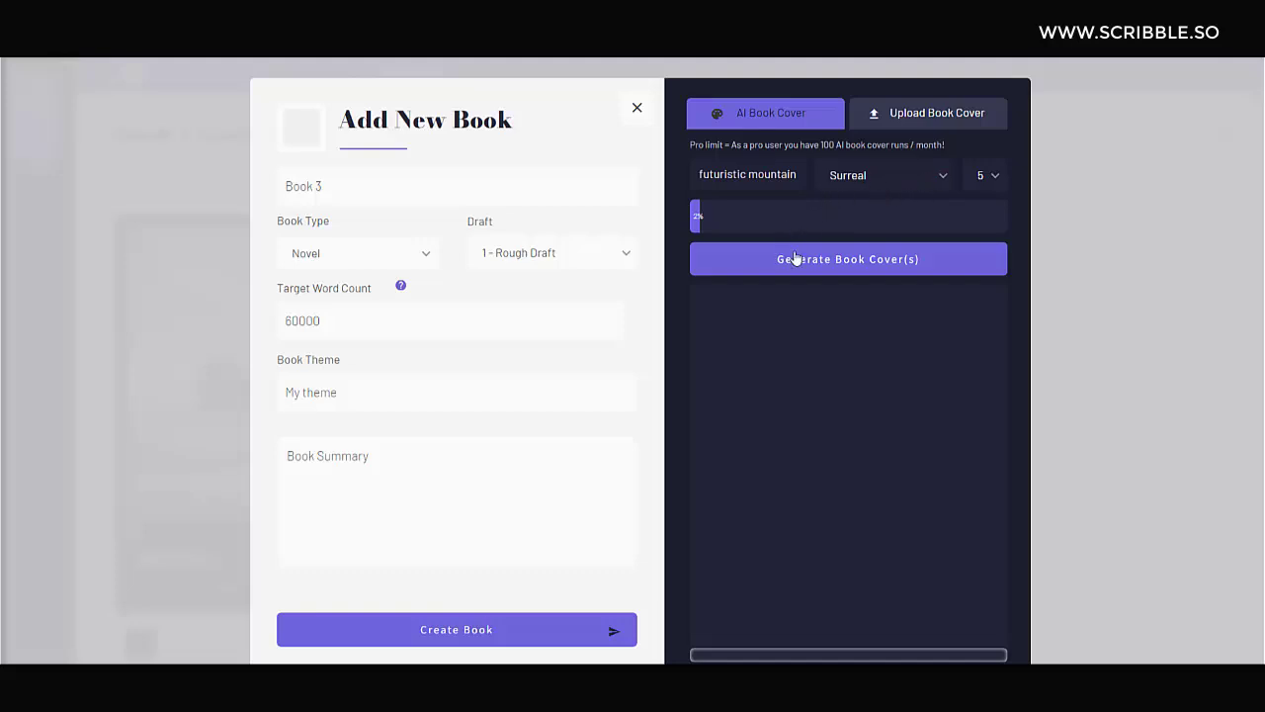
{"action": "left_click", "coordinate": [855, 259]}
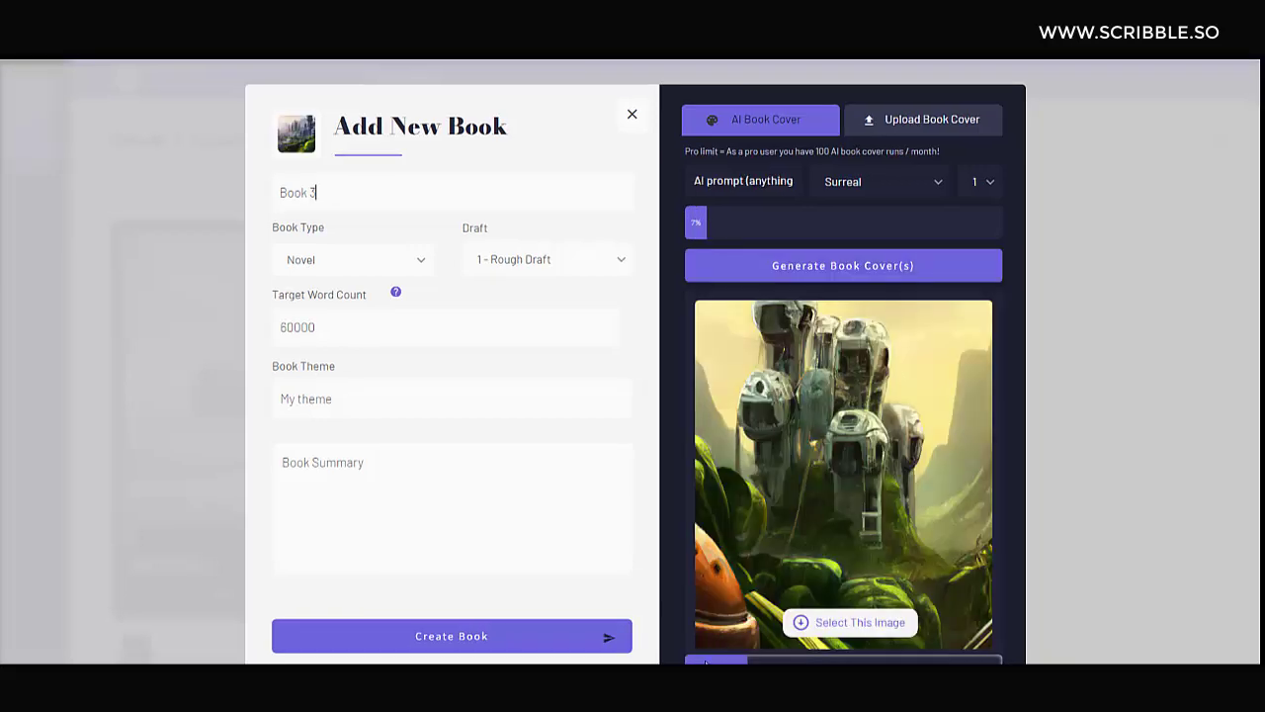
- Select the last generated image, with the white striped tower, as the cover and create the book
{"action": "left_click_drag", "start_coordinate": [704, 660], "coordinate": [963, 646]}
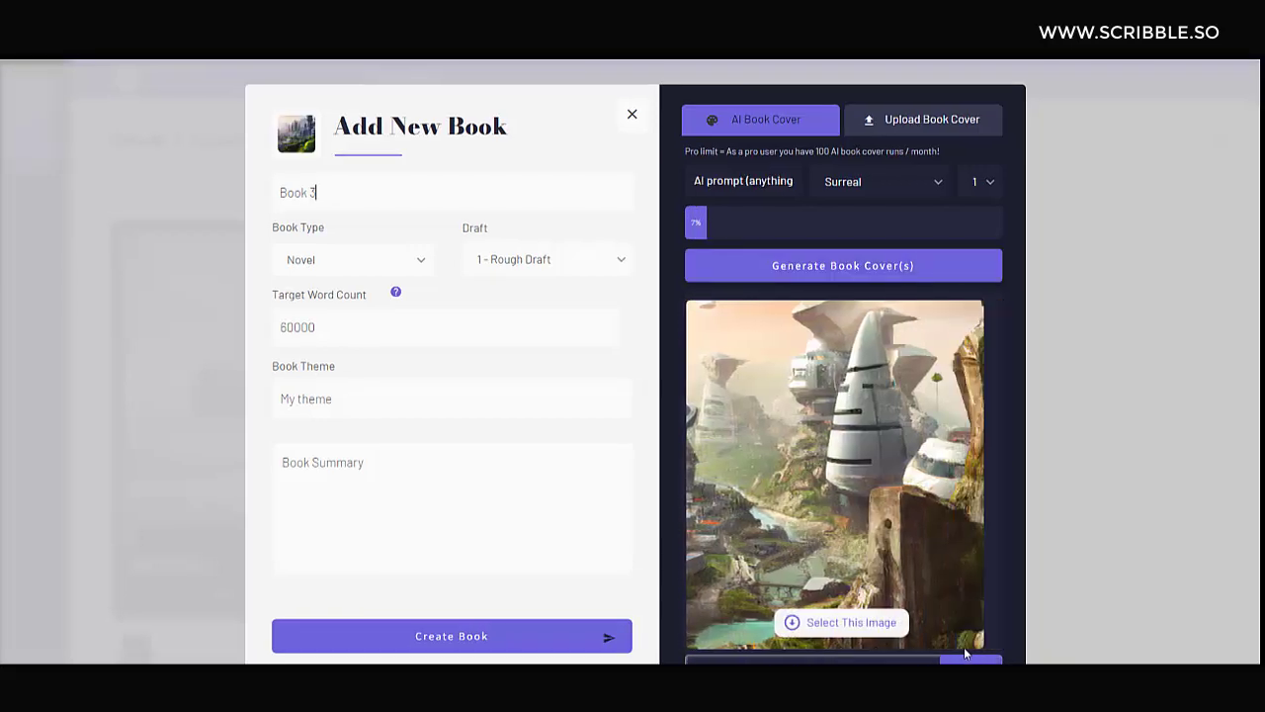
{"action": "left_click", "coordinate": [839, 622]}
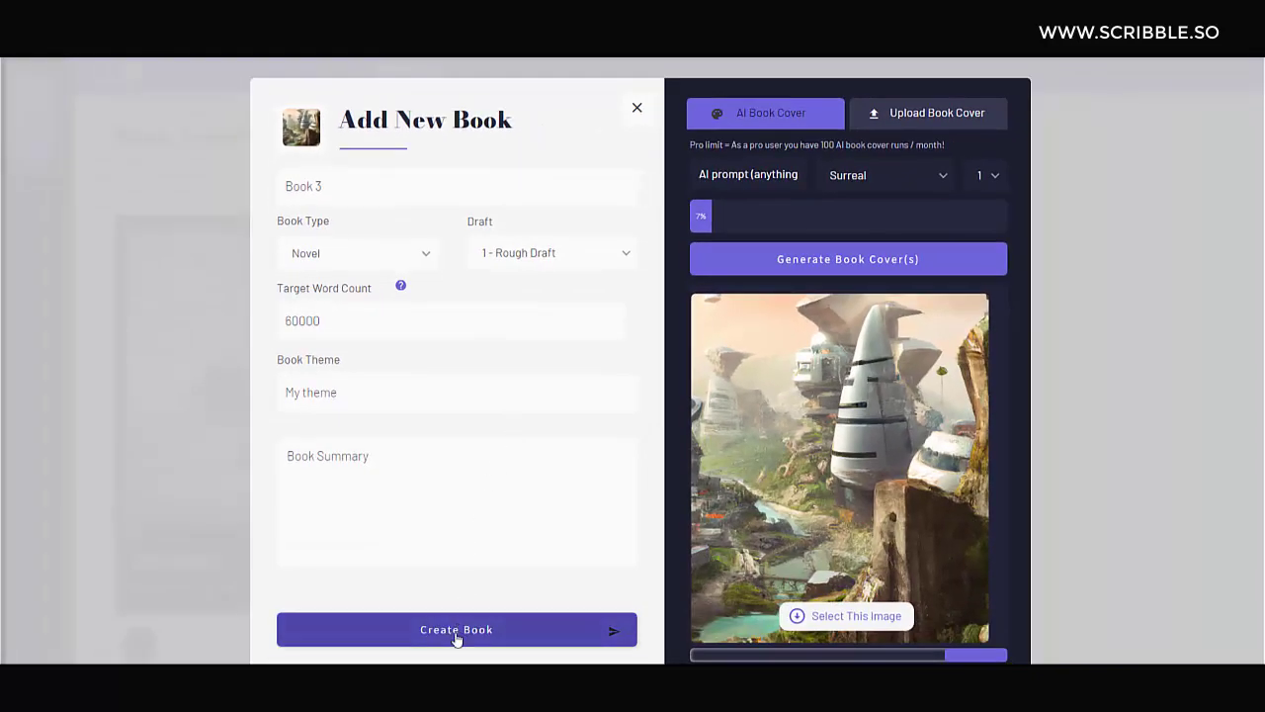
{"action": "left_click", "coordinate": [455, 630]}
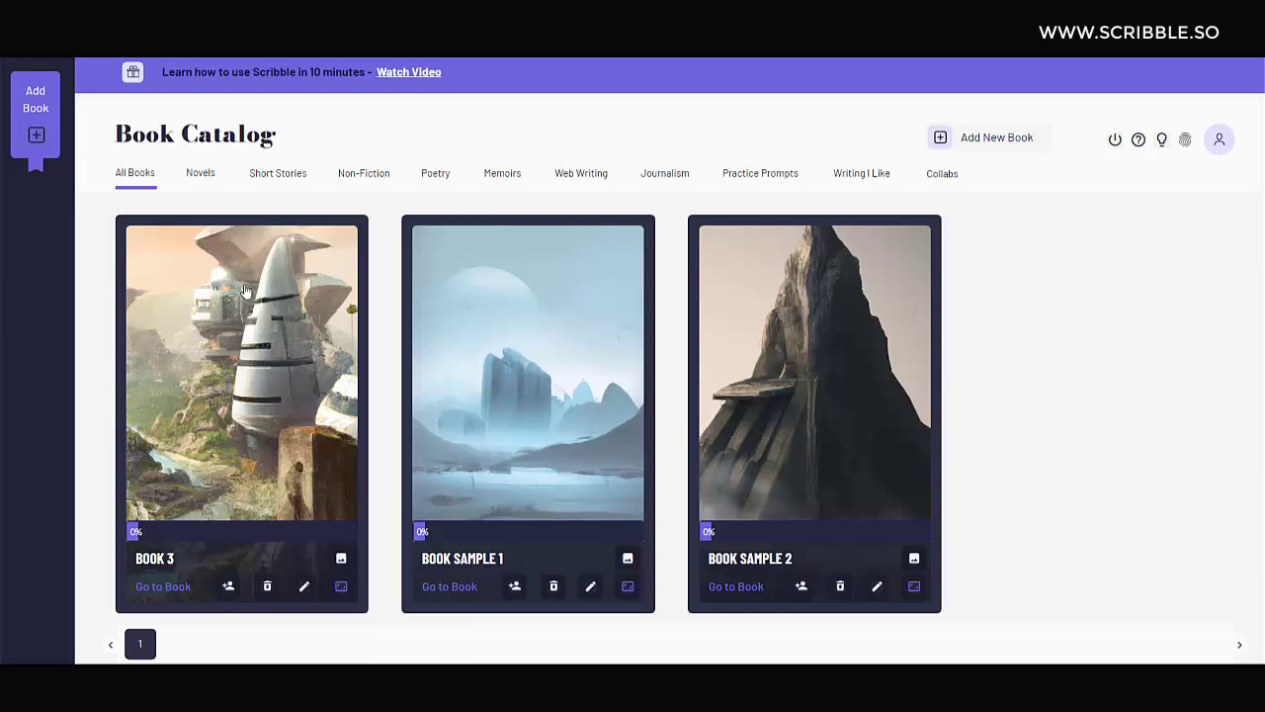
- View and close Book 3's editable details, and set the third of its AI-generated images as the cover
{"action": "left_click", "coordinate": [304, 588]}
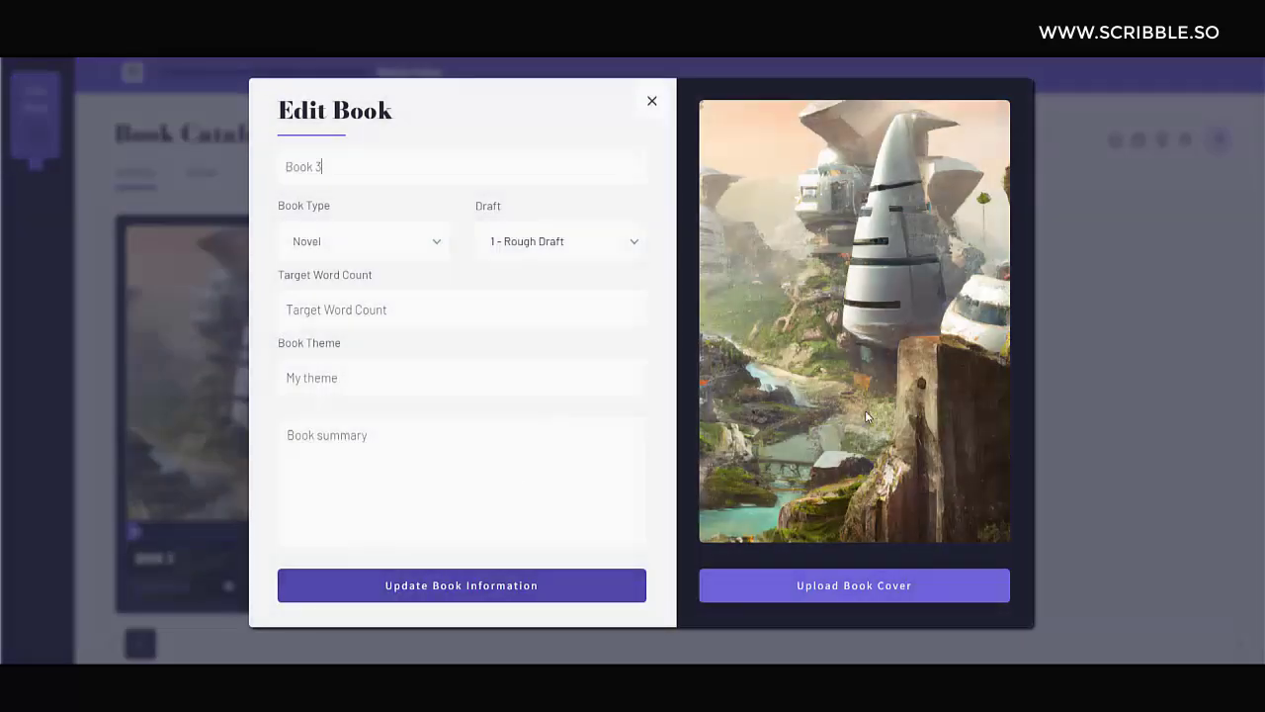
{"action": "left_click", "coordinate": [1145, 400]}
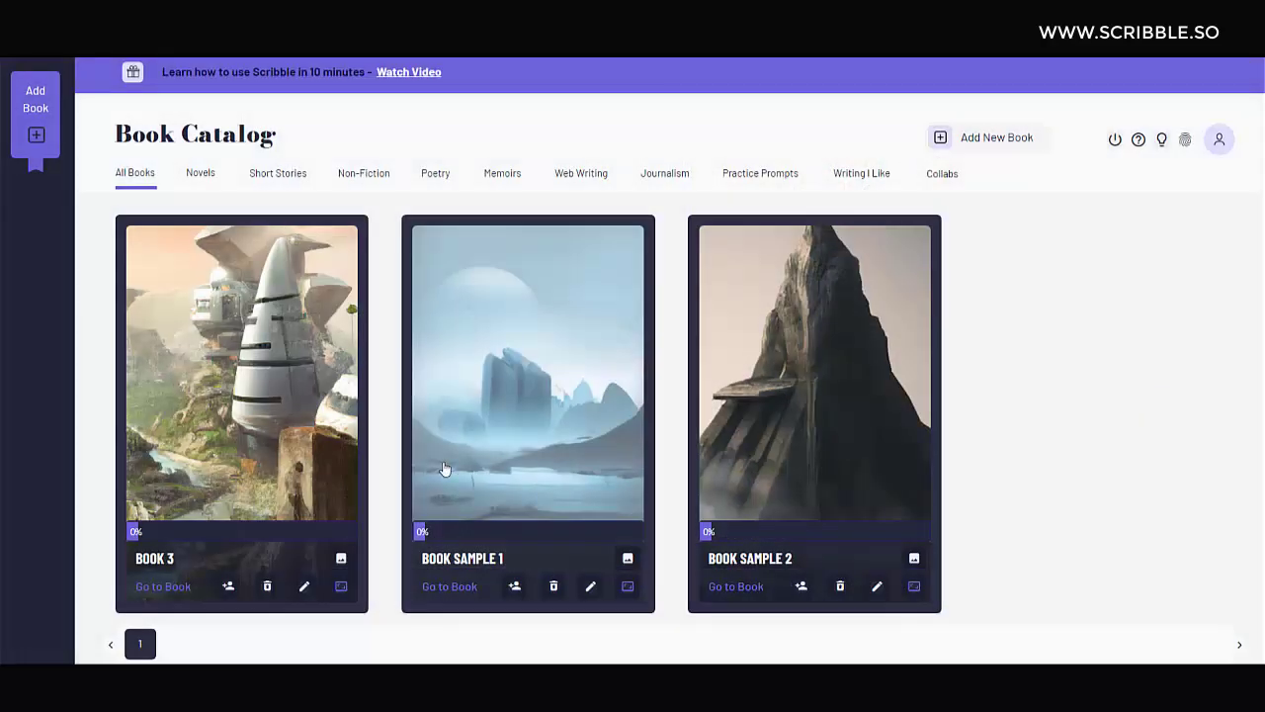
{"action": "left_click", "coordinate": [340, 559]}
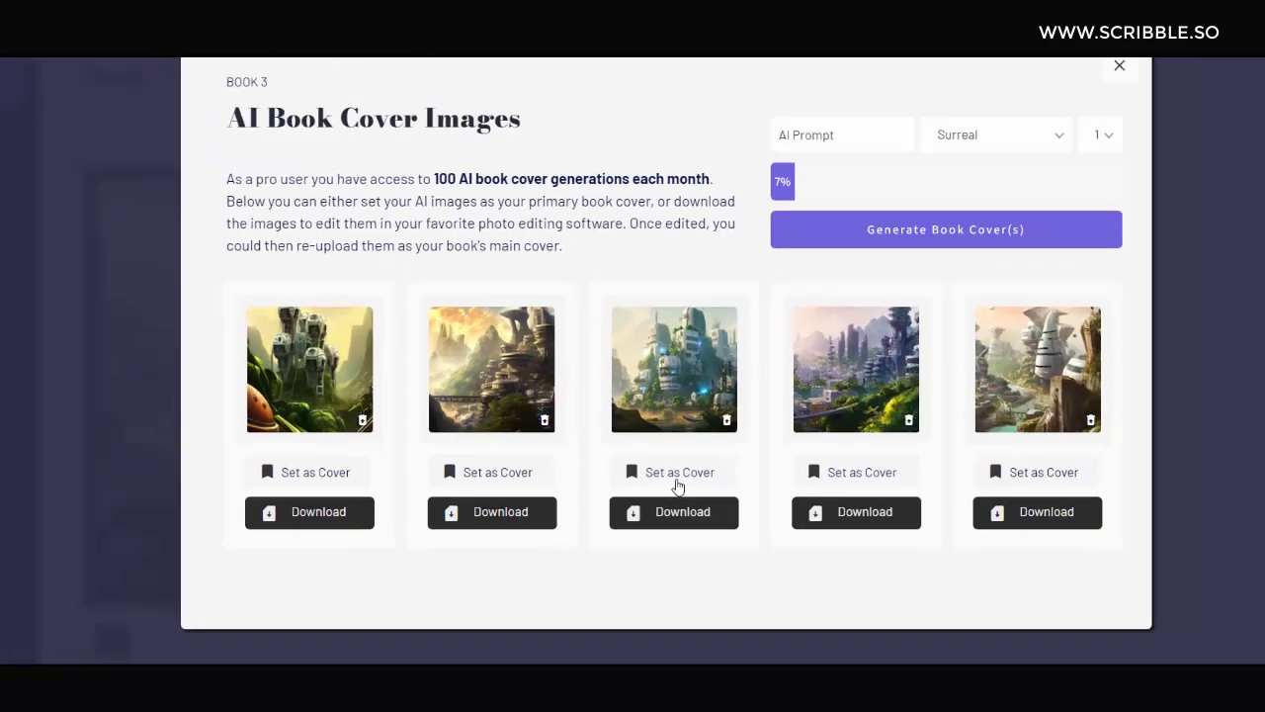
{"action": "left_click", "coordinate": [678, 478]}
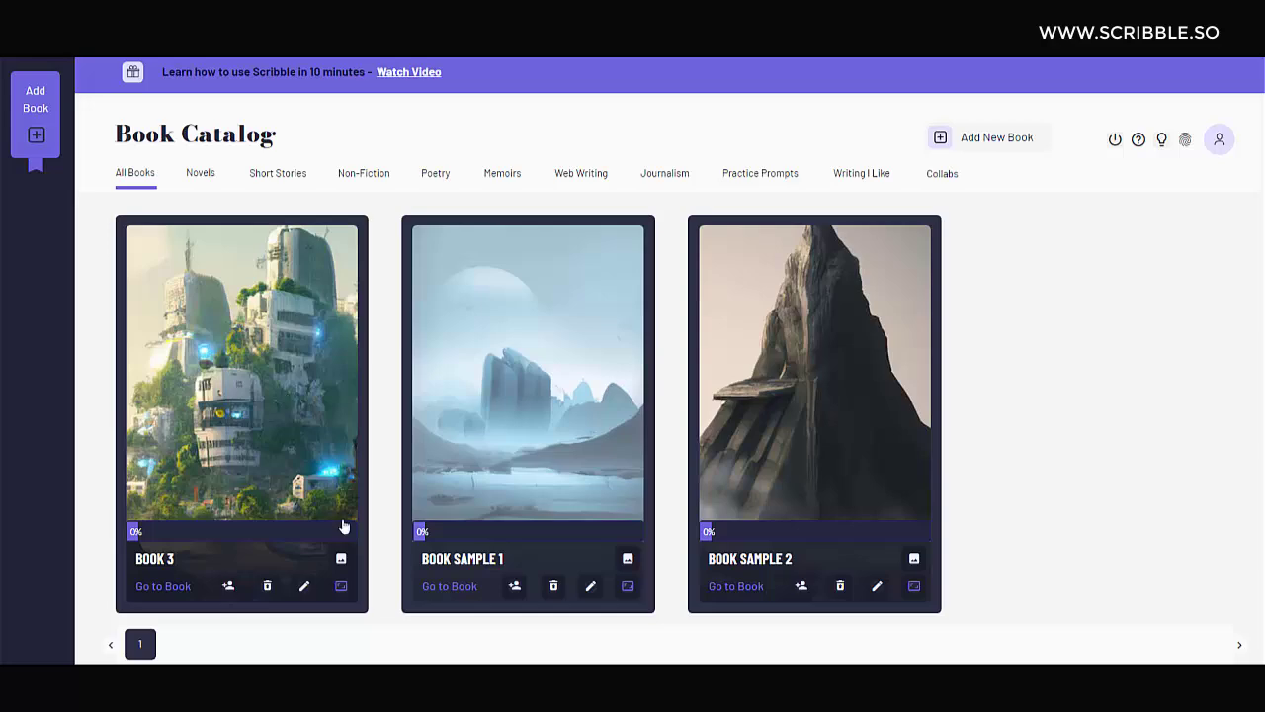
- Open Book 3 and start a new chapter titled "Ch1"
{"action": "left_click", "coordinate": [341, 558]}
{"action": "left_click", "coordinate": [341, 588]}
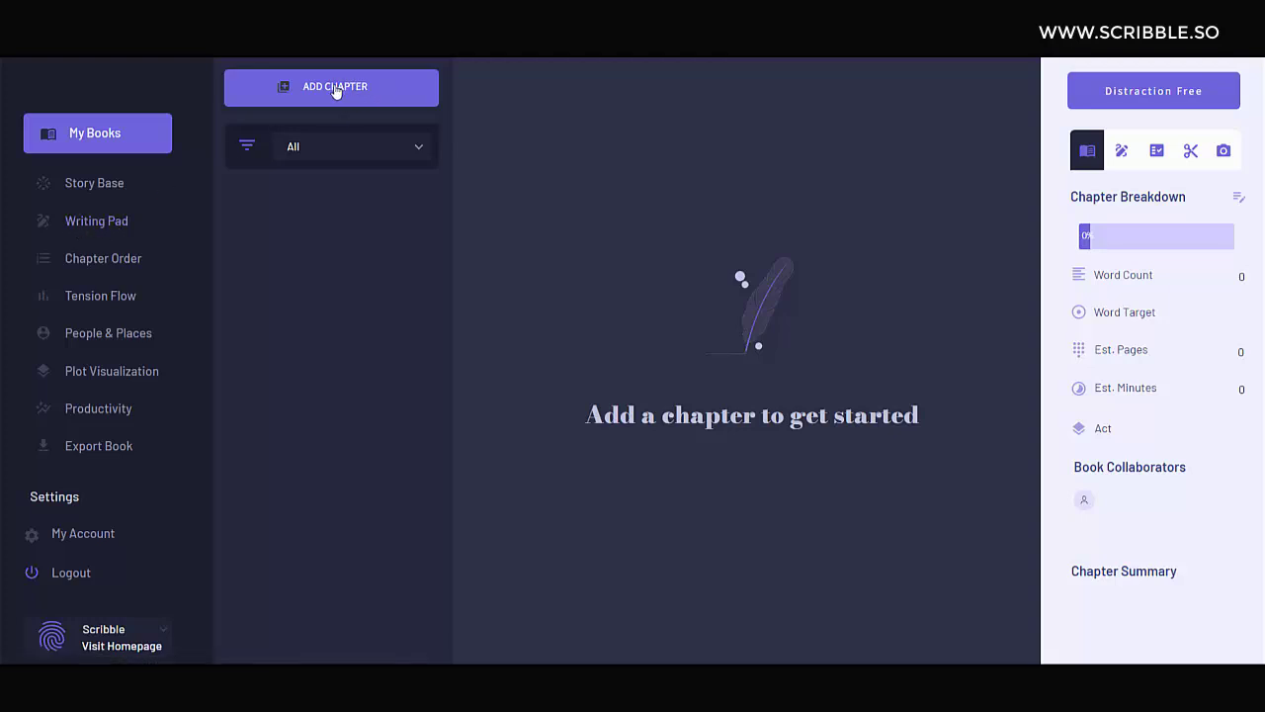
{"action": "left_click", "coordinate": [335, 91]}
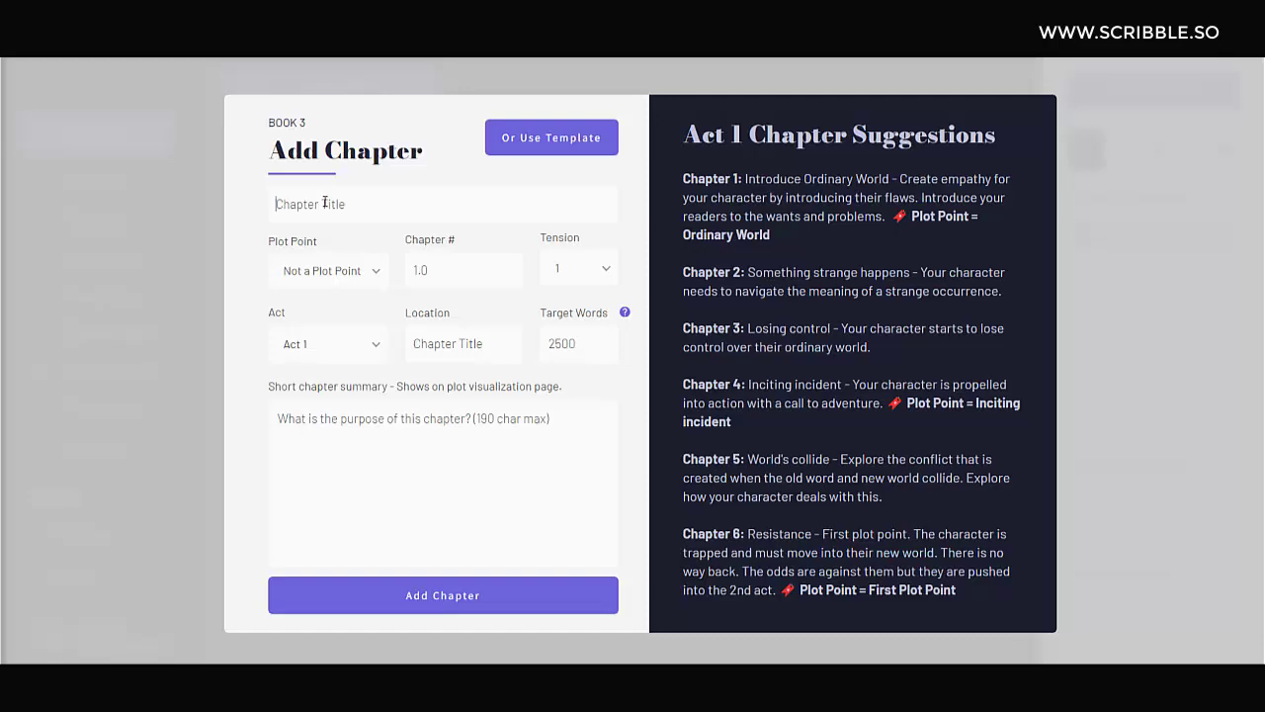
{"action": "type", "text": "Ch1"}
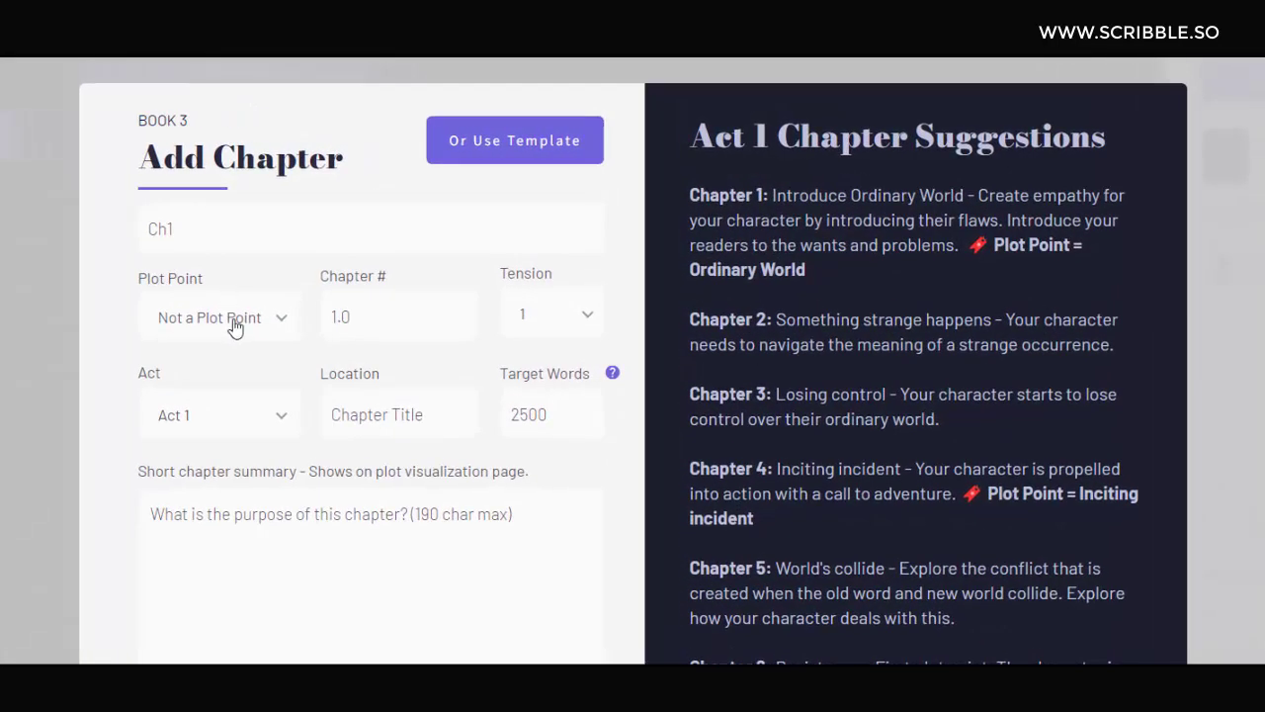
- Look through the plot point and tension options available for the chapter
{"action": "left_click", "coordinate": [235, 327]}
{"action": "left_click", "coordinate": [121, 356]}
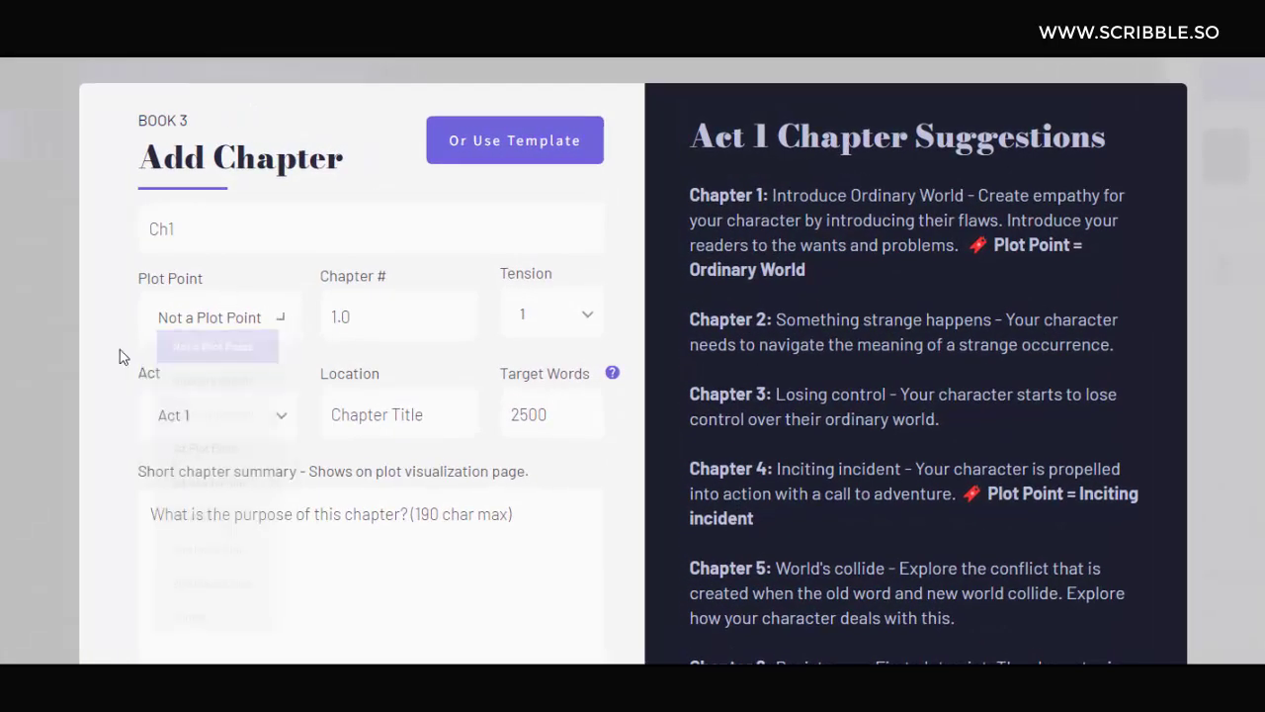
{"action": "left_click", "coordinate": [516, 317]}
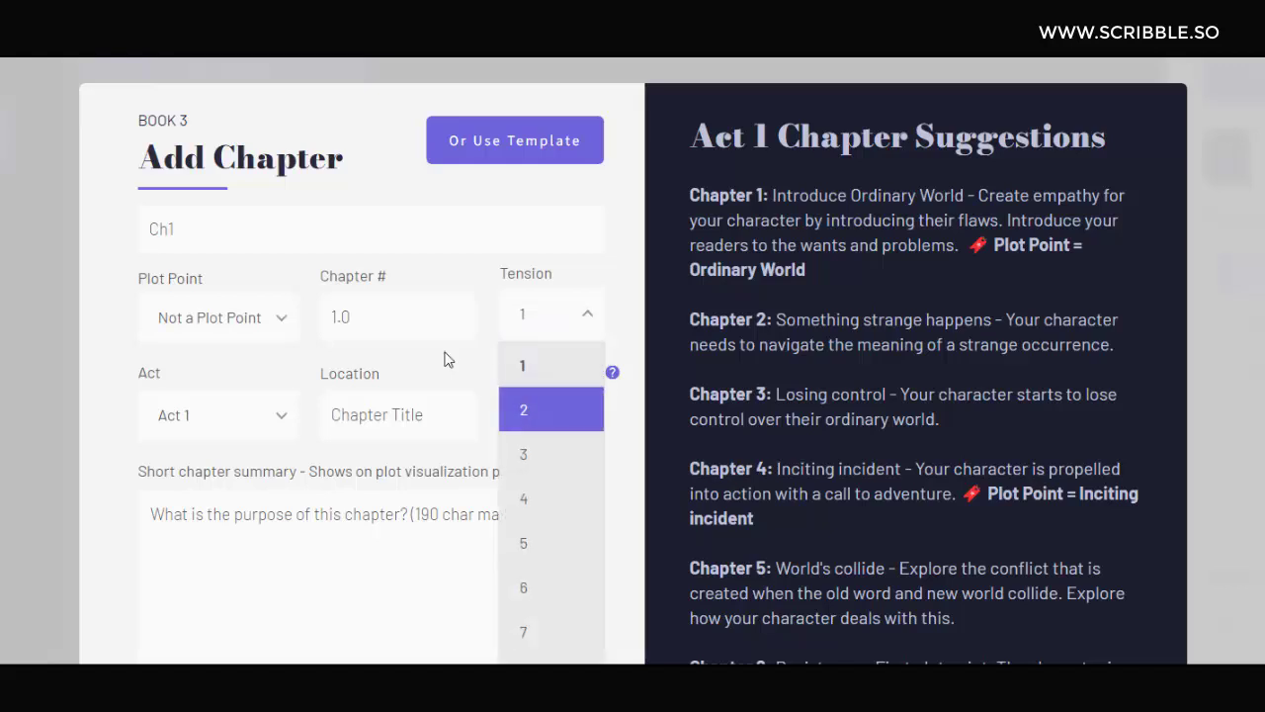
{"action": "left_click", "coordinate": [103, 351]}
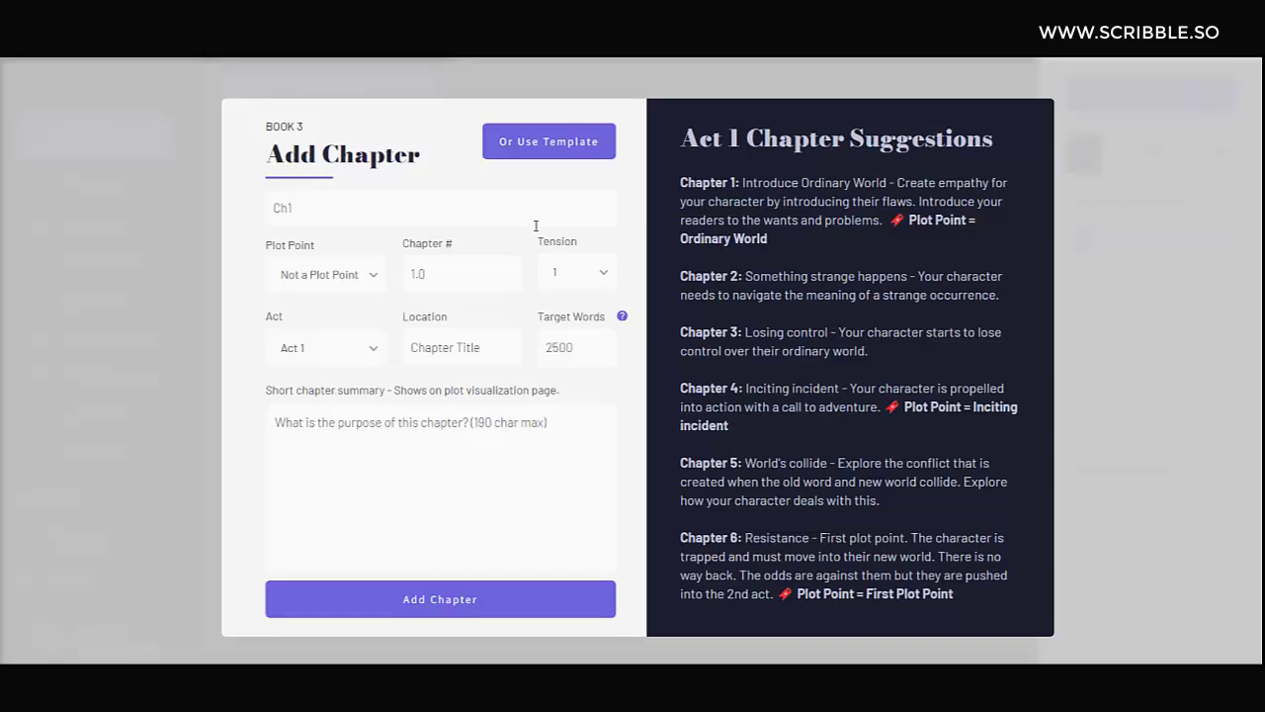
- Review the chapter suggestions for Act 2a, Act 2b and Act 3
{"action": "left_click", "coordinate": [347, 352]}
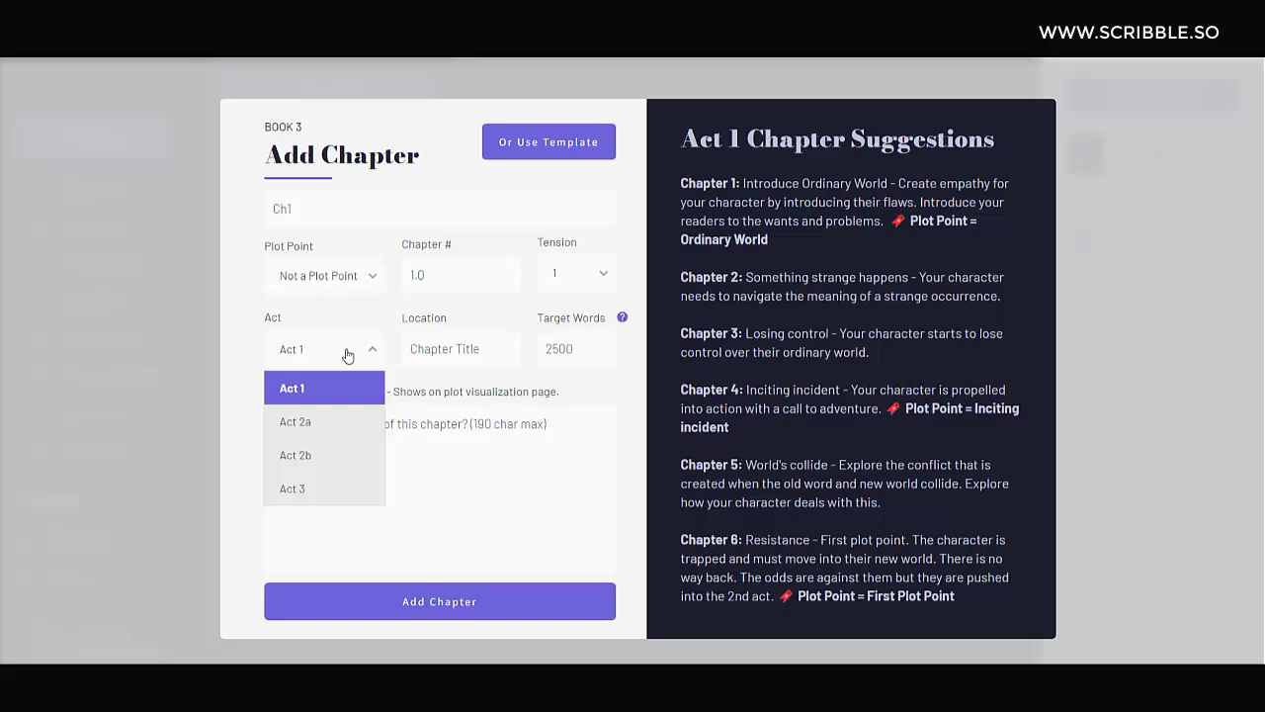
{"action": "left_click", "coordinate": [325, 422]}
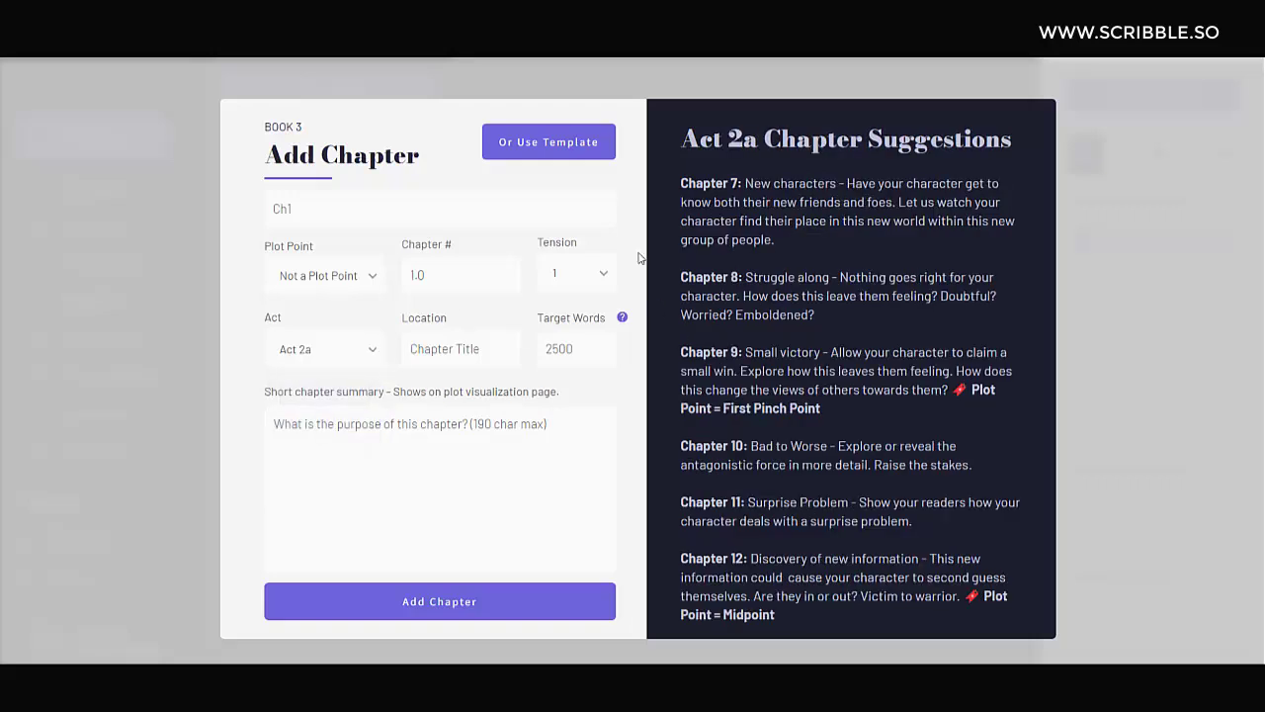
{"action": "left_click", "coordinate": [338, 354]}
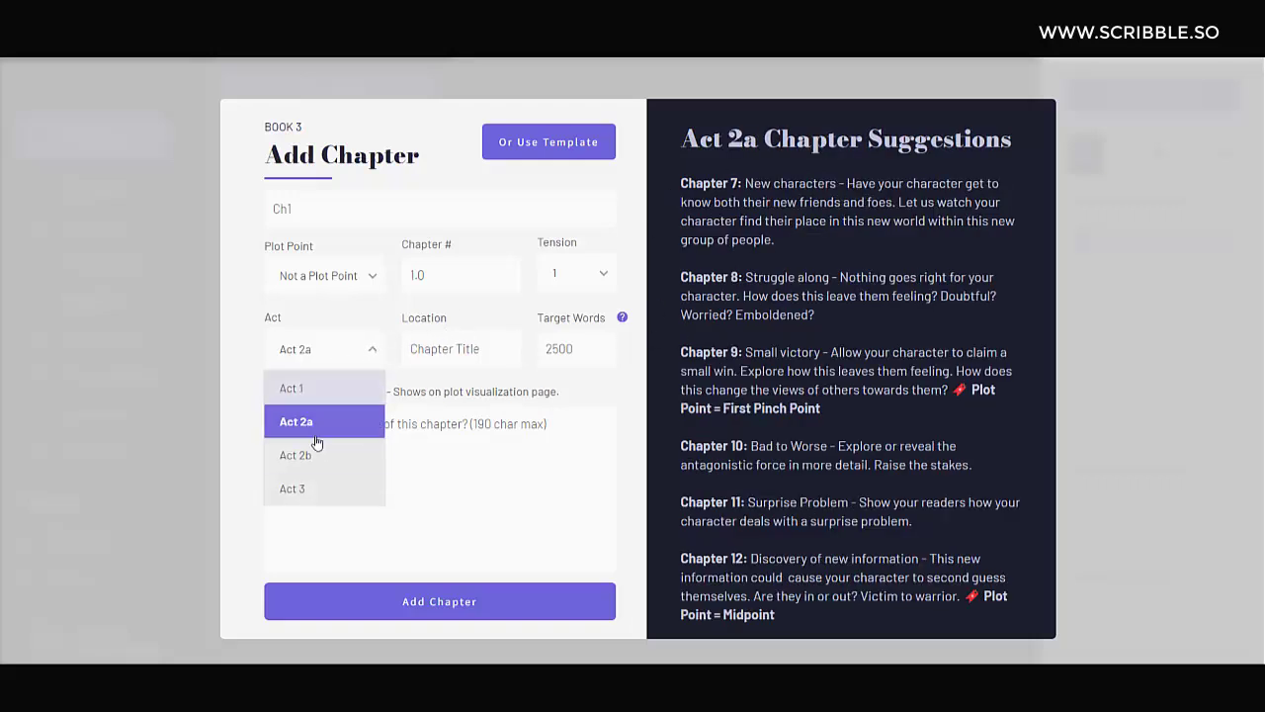
{"action": "left_click", "coordinate": [297, 452]}
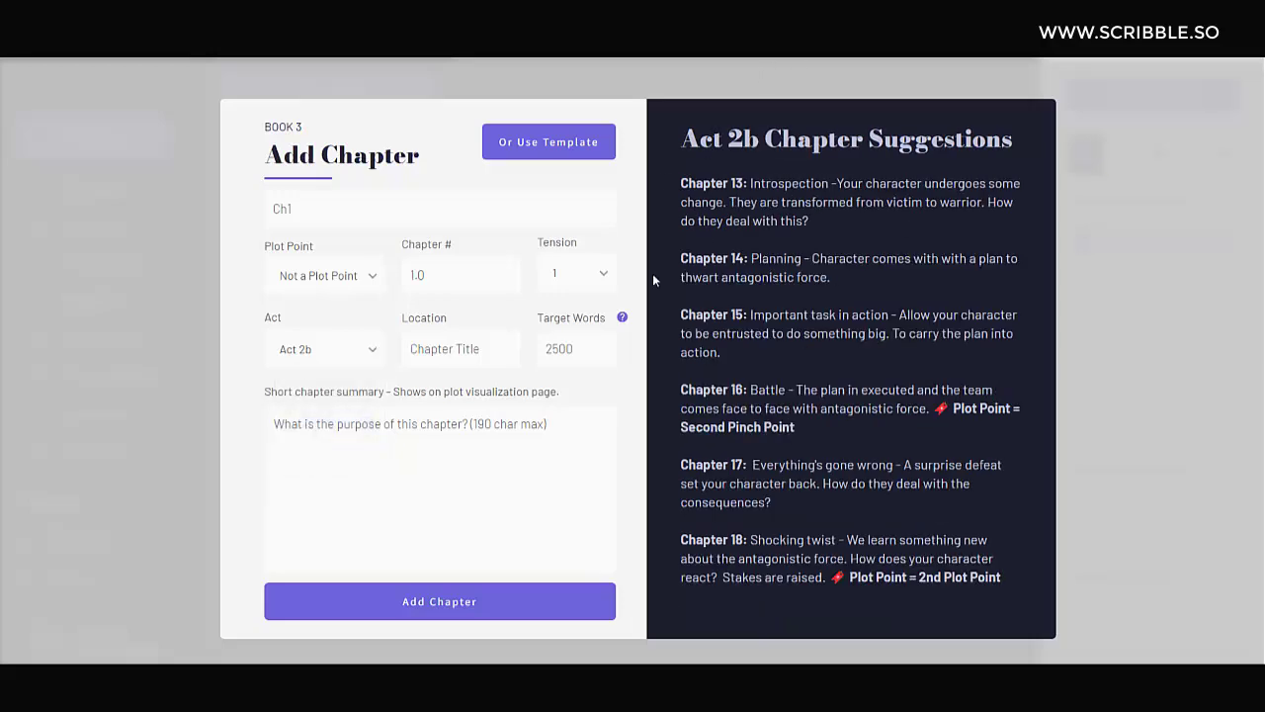
{"action": "left_click", "coordinate": [346, 355]}
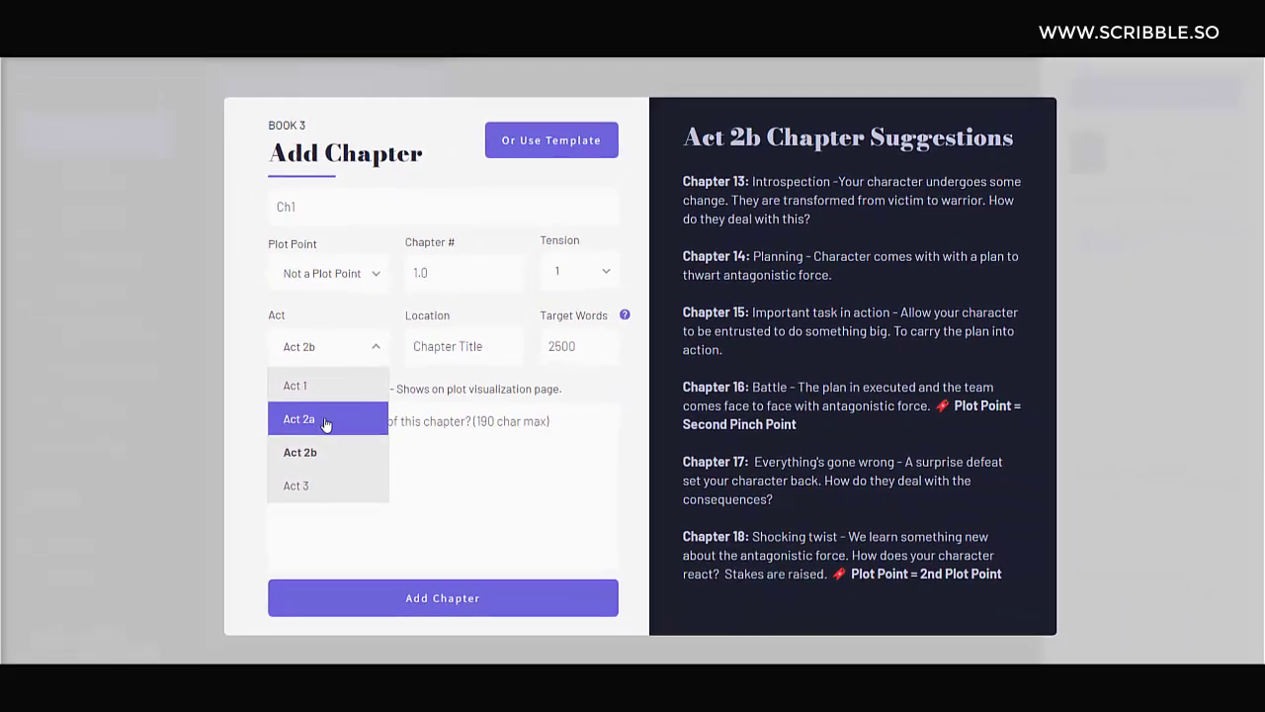
{"action": "left_click", "coordinate": [336, 423]}
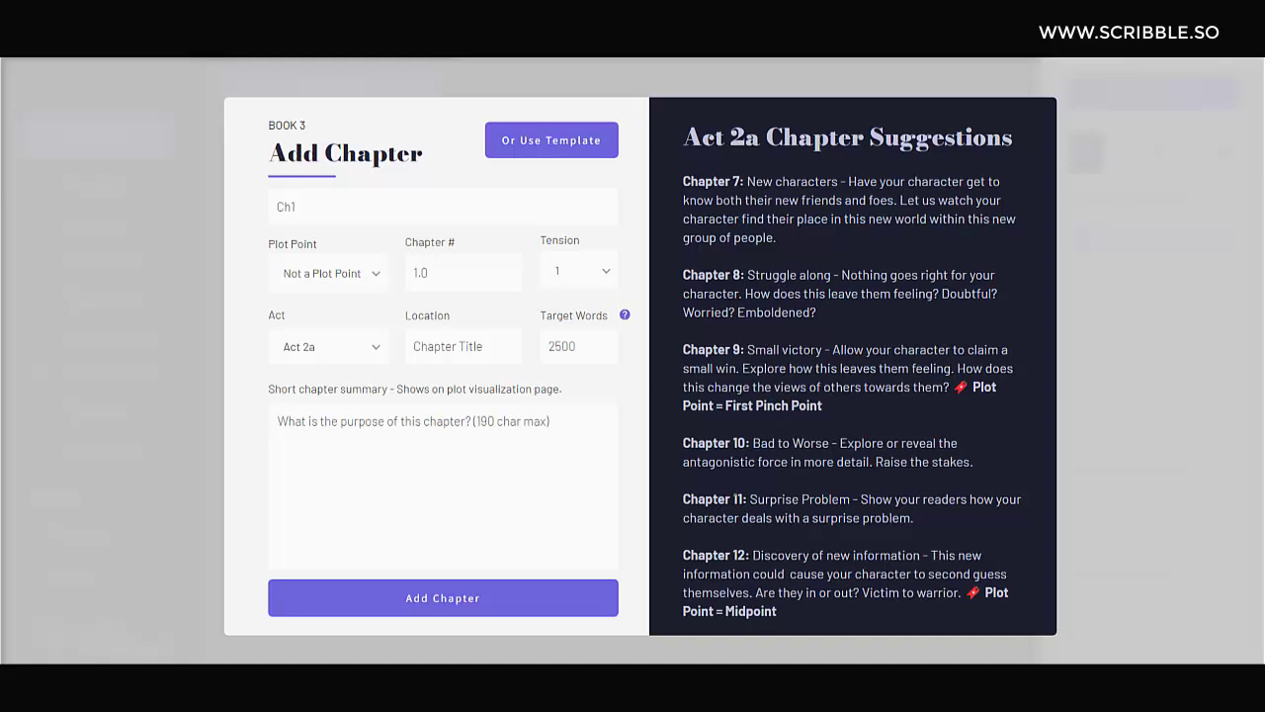
{"action": "left_click", "coordinate": [346, 351]}
{"action": "left_click", "coordinate": [312, 454]}
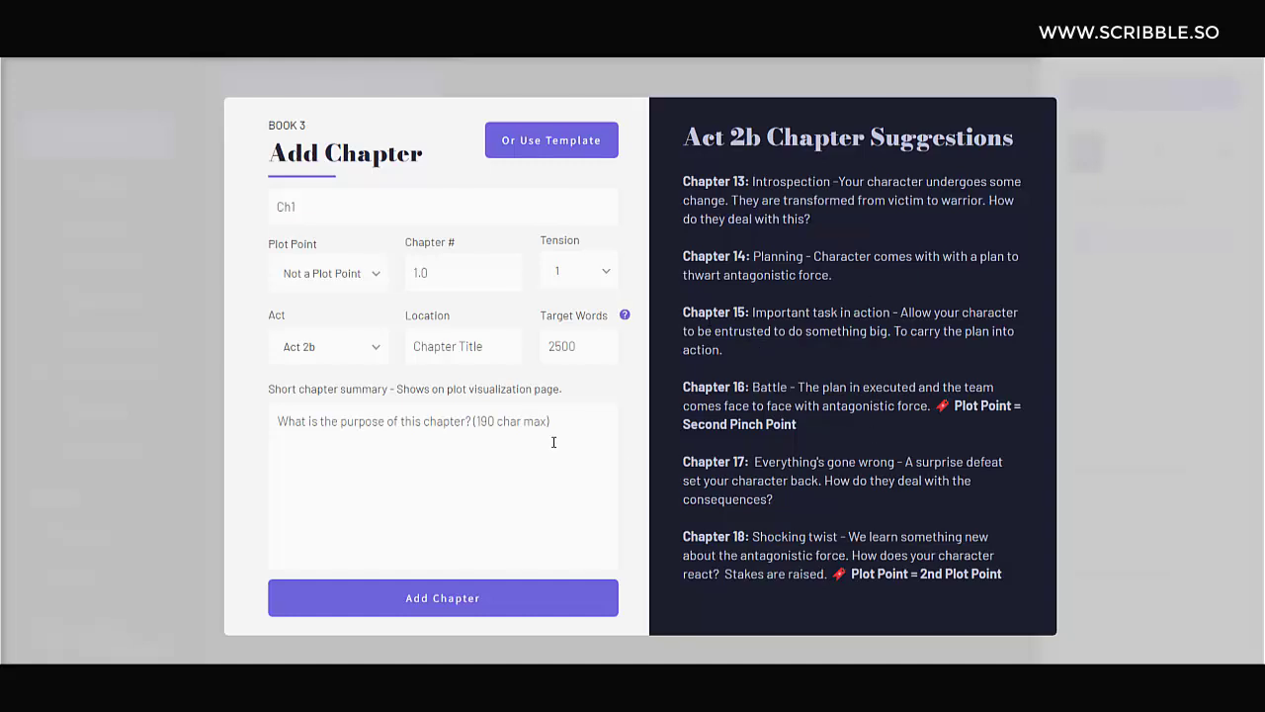
{"action": "left_click", "coordinate": [347, 352]}
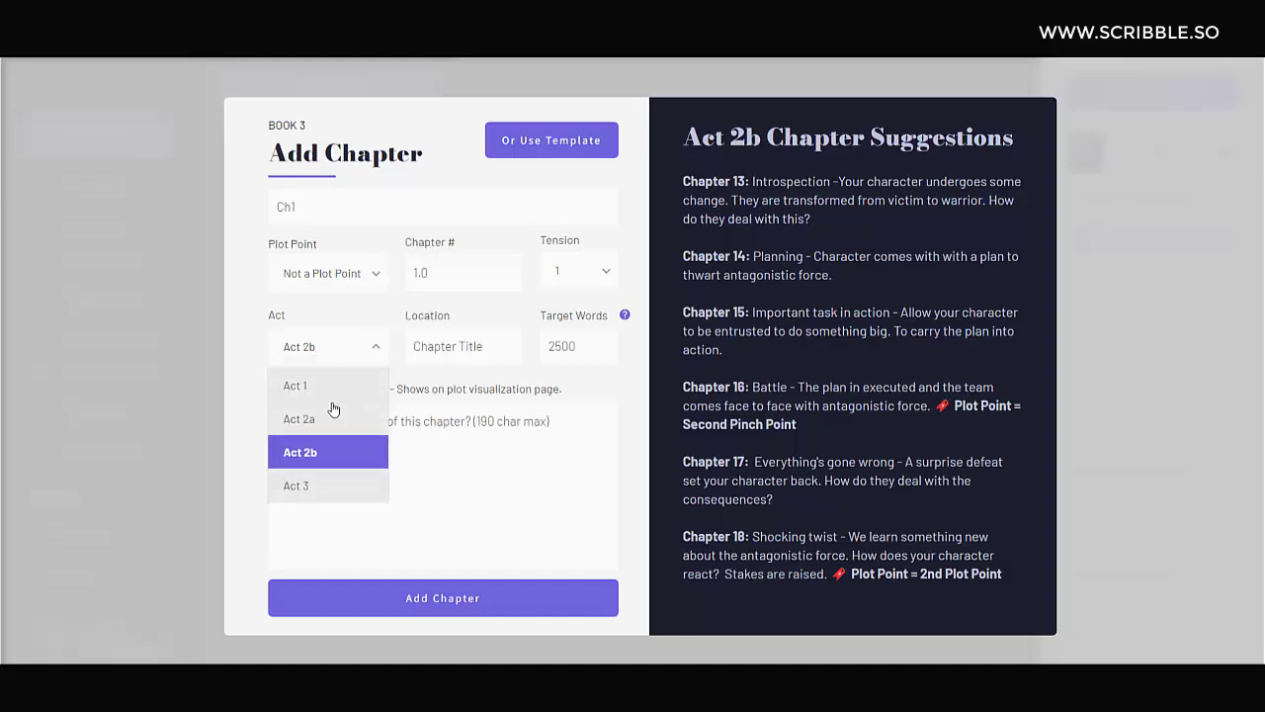
{"action": "left_click", "coordinate": [312, 487]}
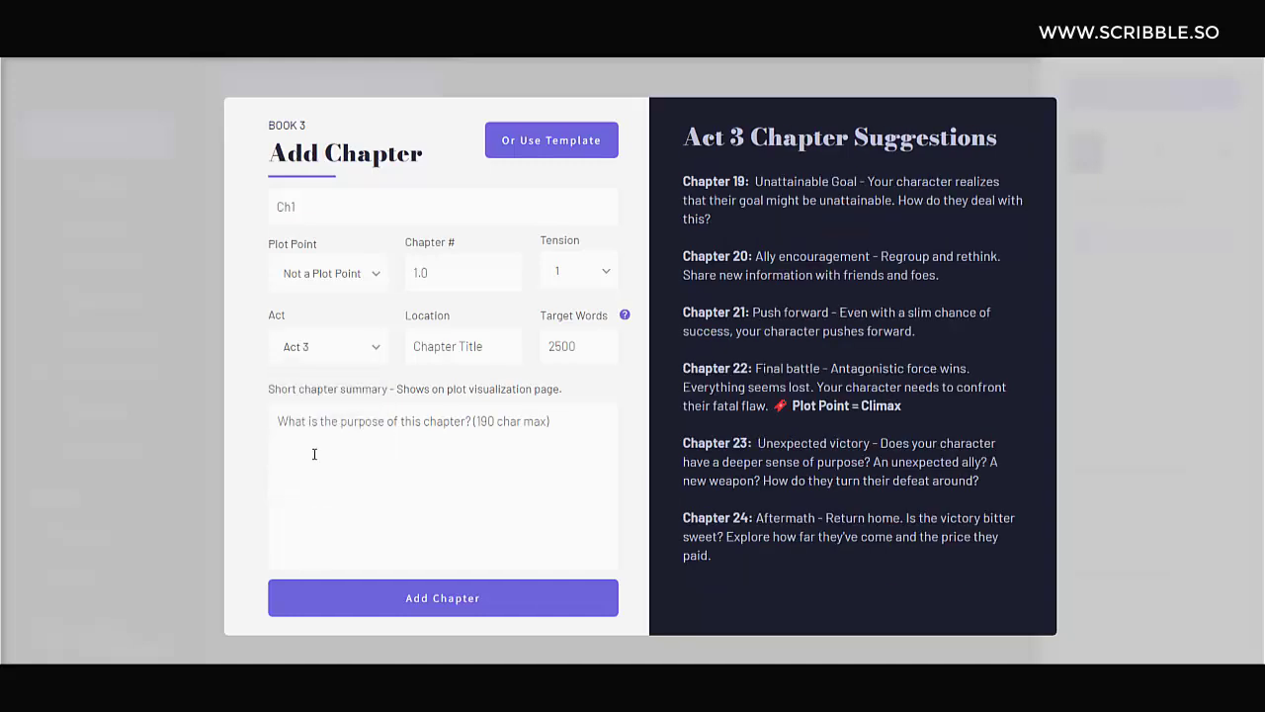
- Look at the location and target words fields, and set the chapter's act to Act 1
{"action": "left_click", "coordinate": [475, 343]}
{"action": "left_click", "coordinate": [588, 348]}
{"action": "left_click", "coordinate": [440, 356]}
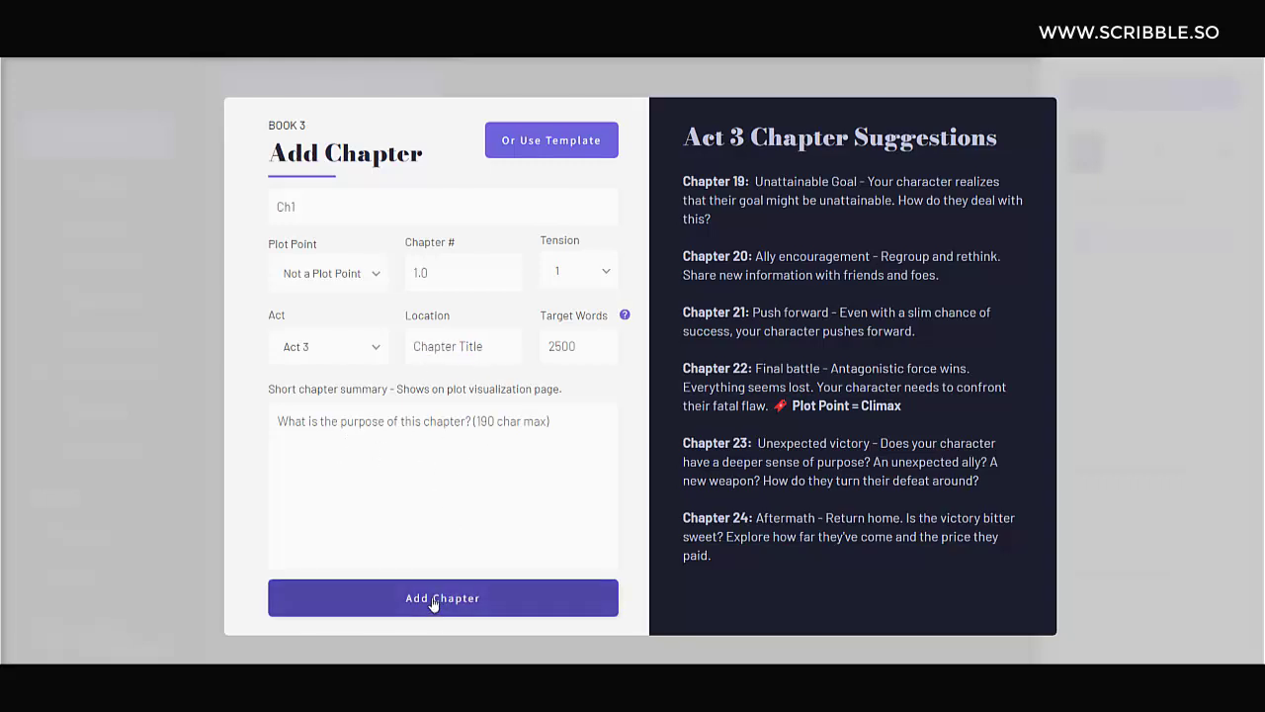
{"action": "left_click", "coordinate": [358, 355]}
{"action": "left_click", "coordinate": [345, 381]}
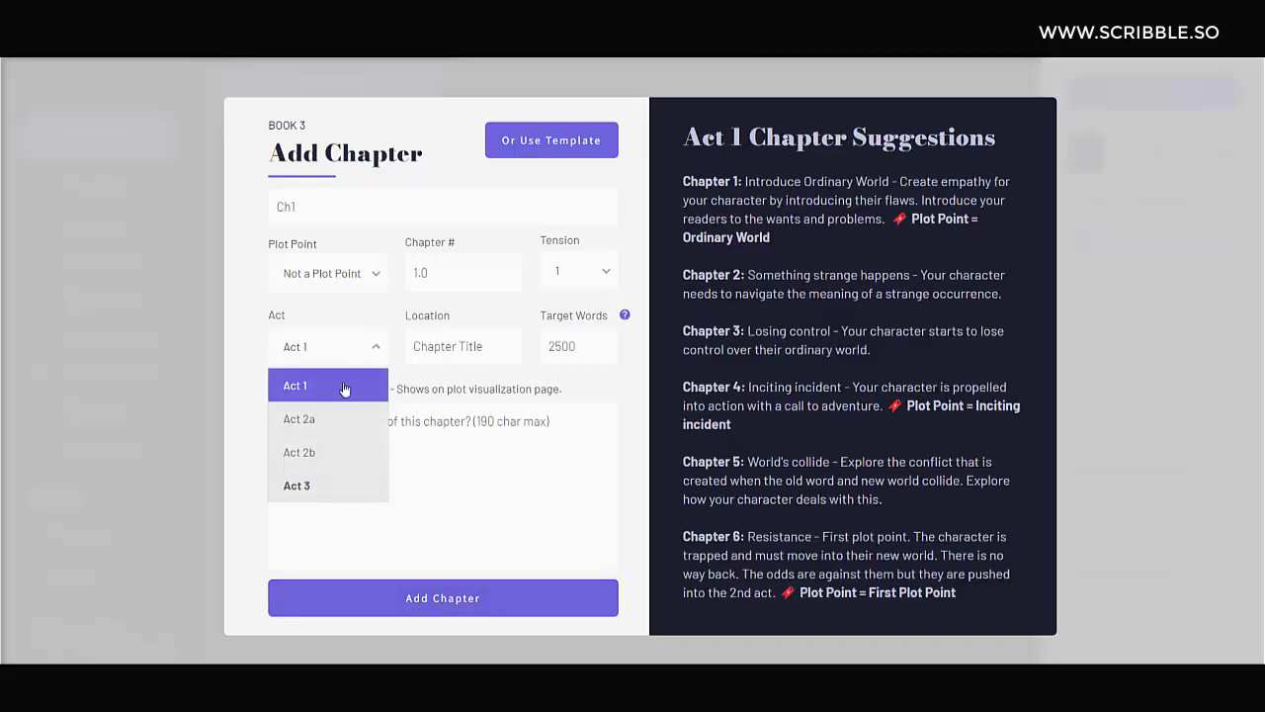
- Add the Ch1 chapter and write "Here is my chapter." in it using the Alegreya font at Large size
{"action": "left_click", "coordinate": [411, 598]}
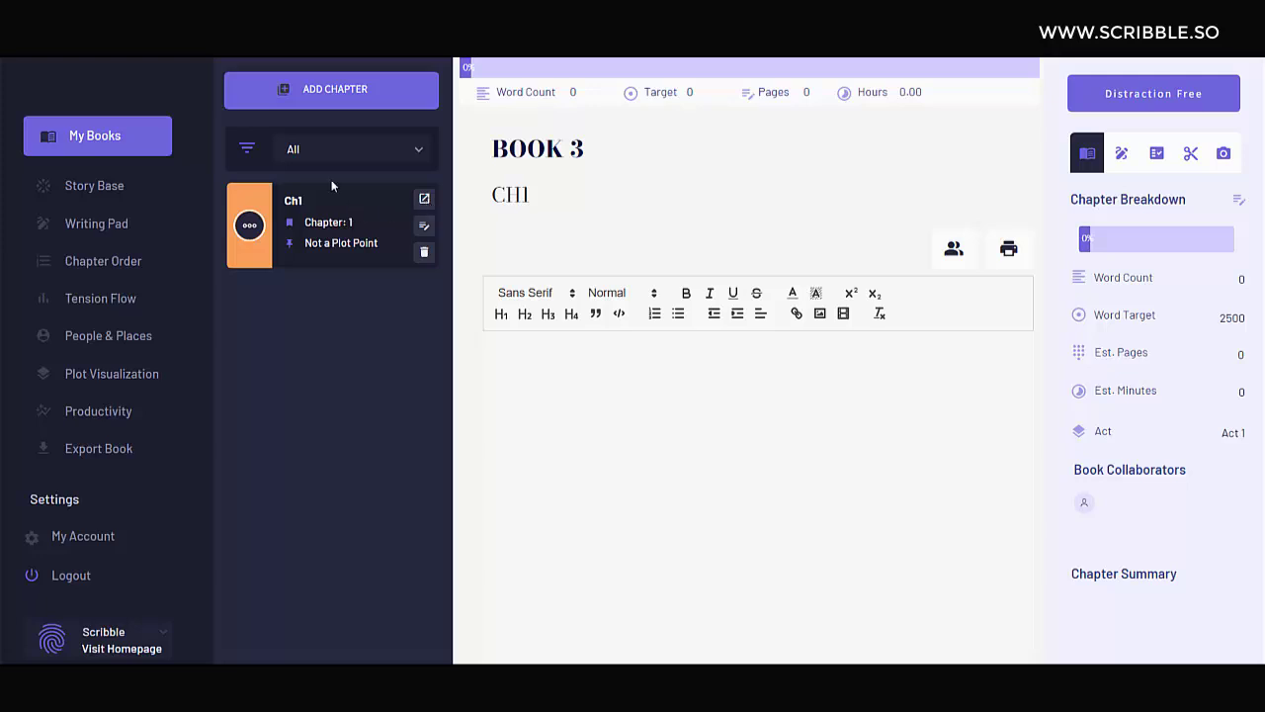
{"action": "left_click", "coordinate": [524, 362]}
{"action": "left_click", "coordinate": [559, 292]}
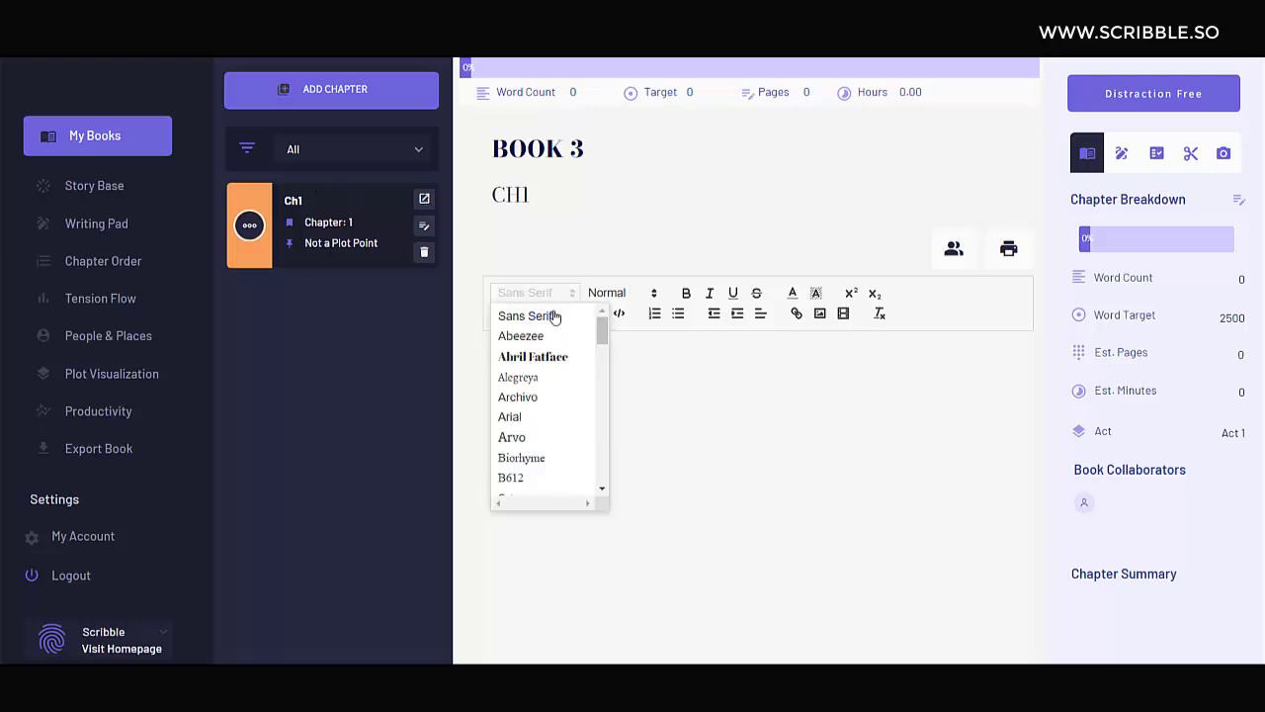
{"action": "left_click", "coordinate": [528, 382]}
{"action": "left_click", "coordinate": [612, 294]}
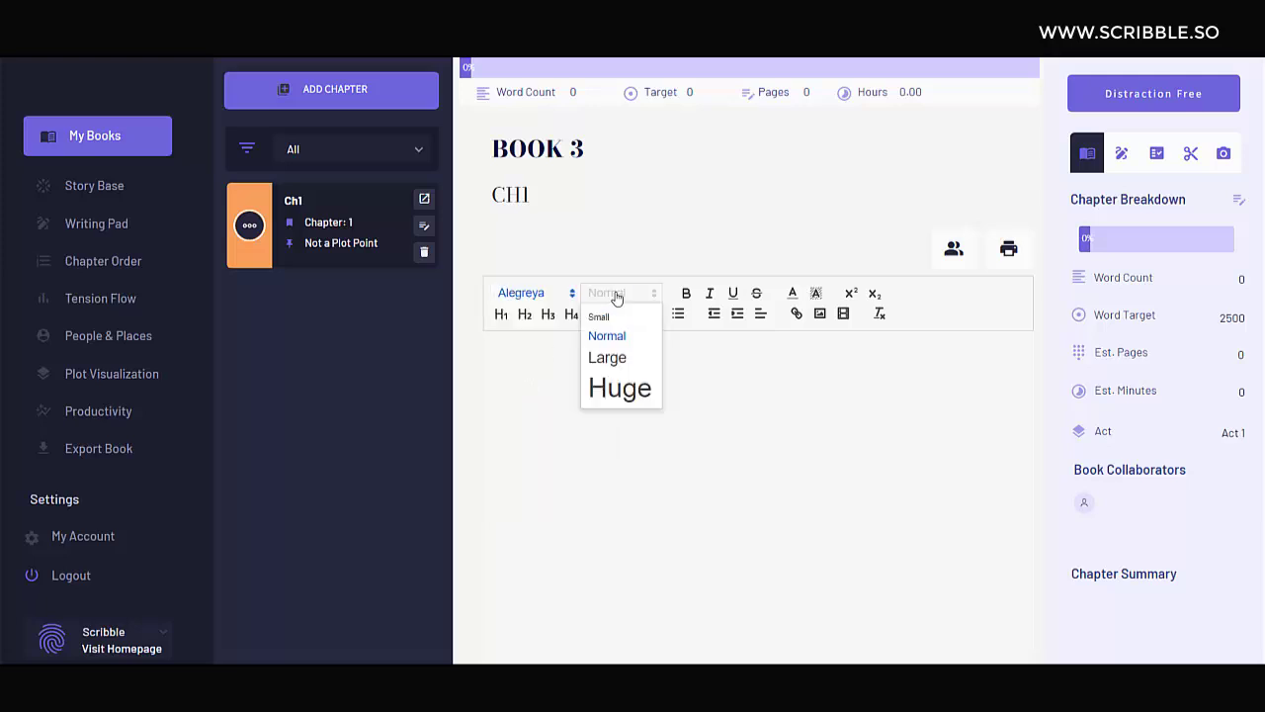
{"action": "left_click", "coordinate": [613, 356]}
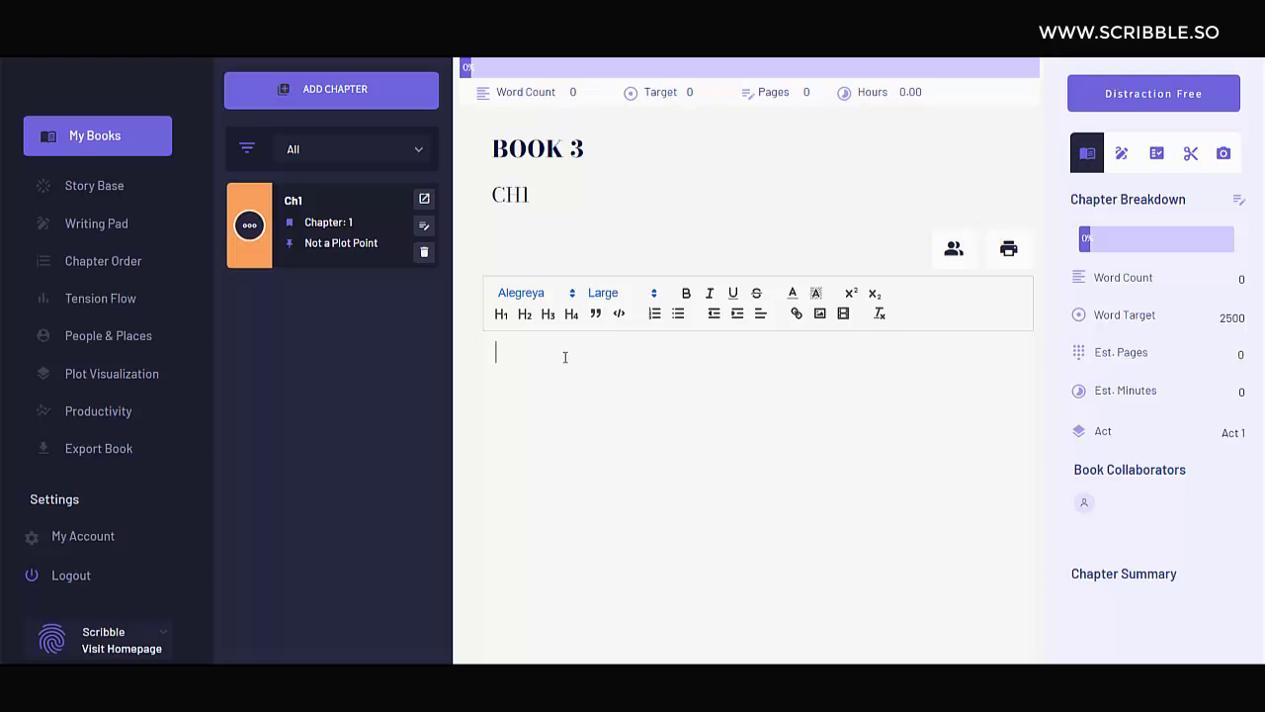
{"action": "type", "text": "Here is my chapter."}
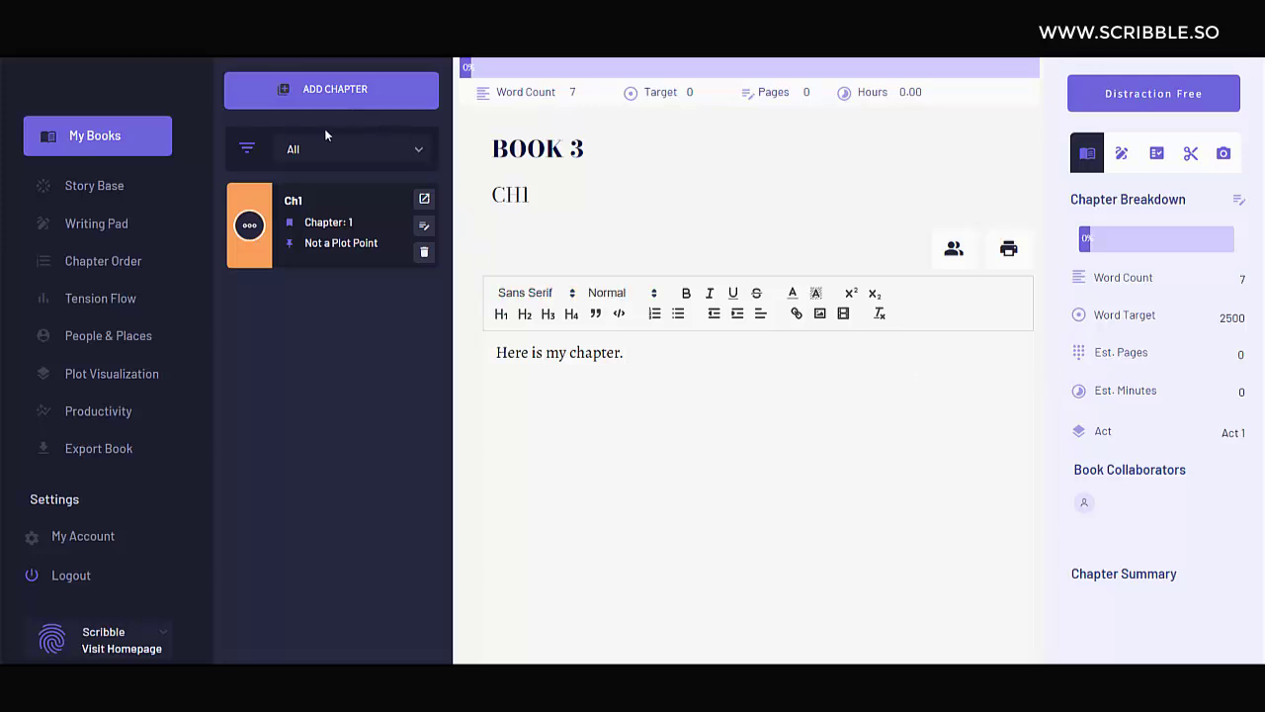
- Delete the Ch1 chapter from Book 3
{"action": "left_click", "coordinate": [332, 99]}
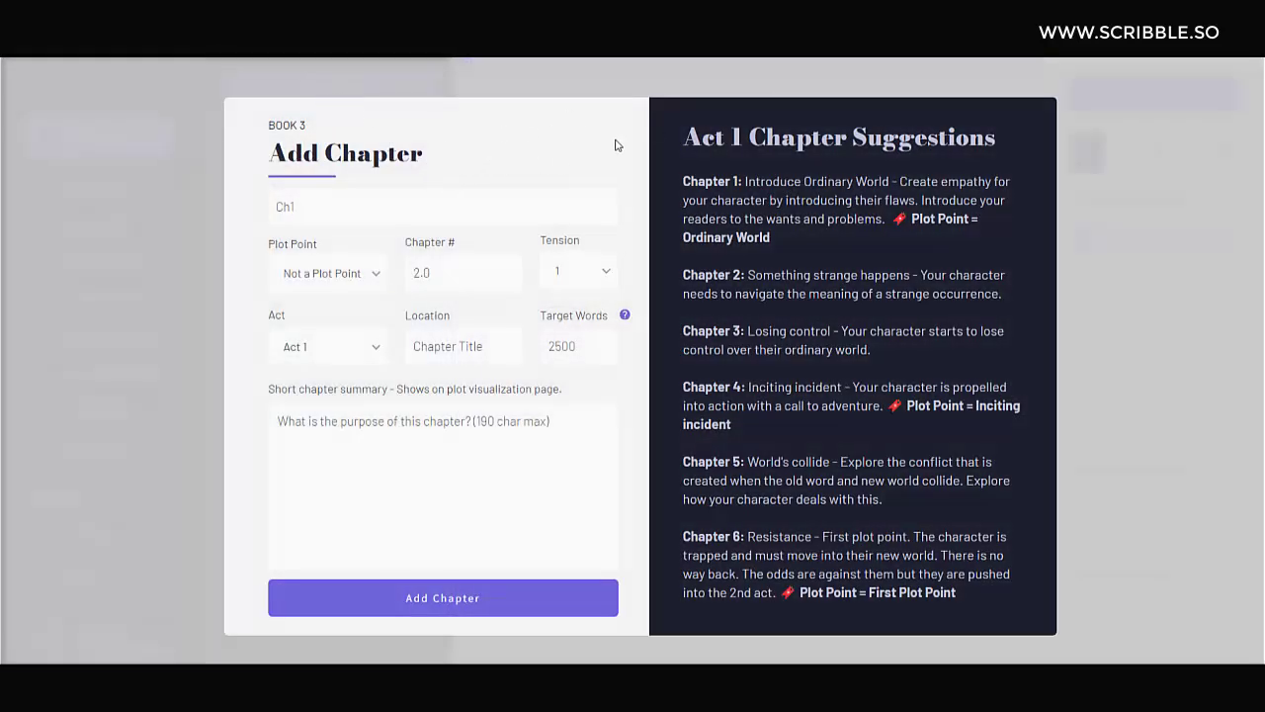
{"action": "left_click", "coordinate": [504, 81]}
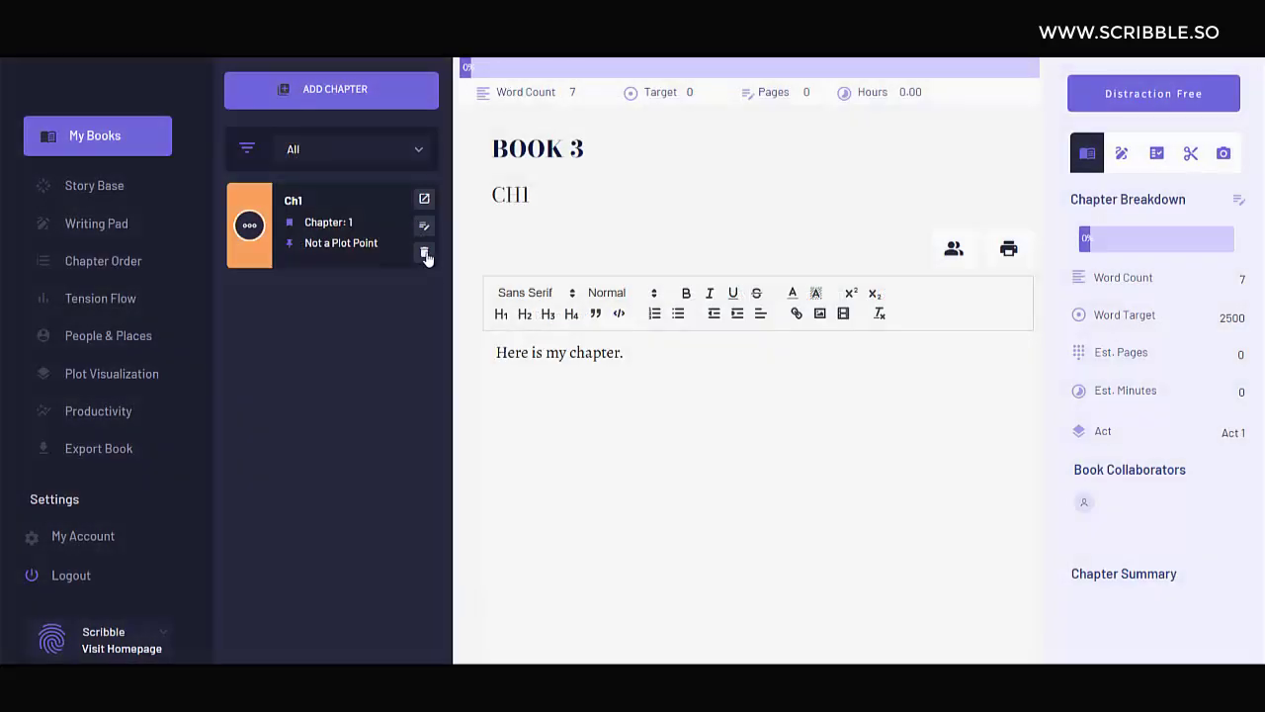
{"action": "left_click", "coordinate": [424, 252]}
{"action": "left_click", "coordinate": [579, 324]}
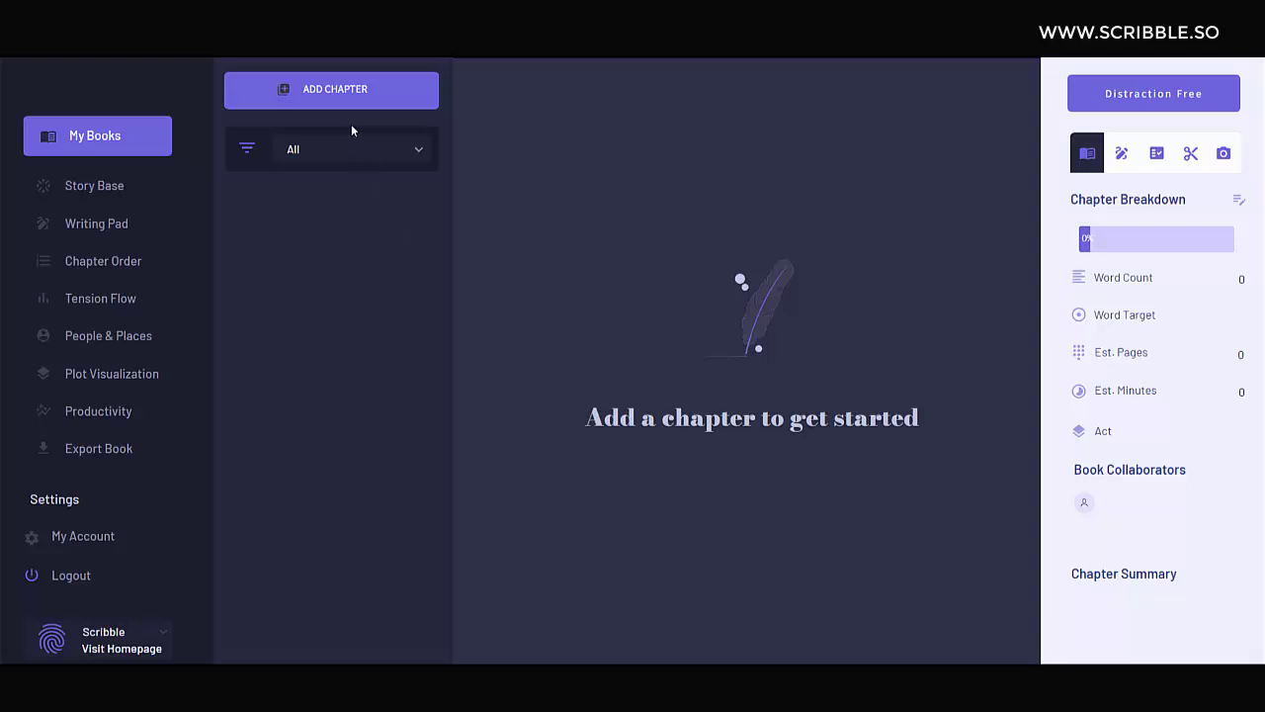
- Populate Book 3 with chapters from the 24 chapter novel template
{"action": "left_click", "coordinate": [336, 91]}
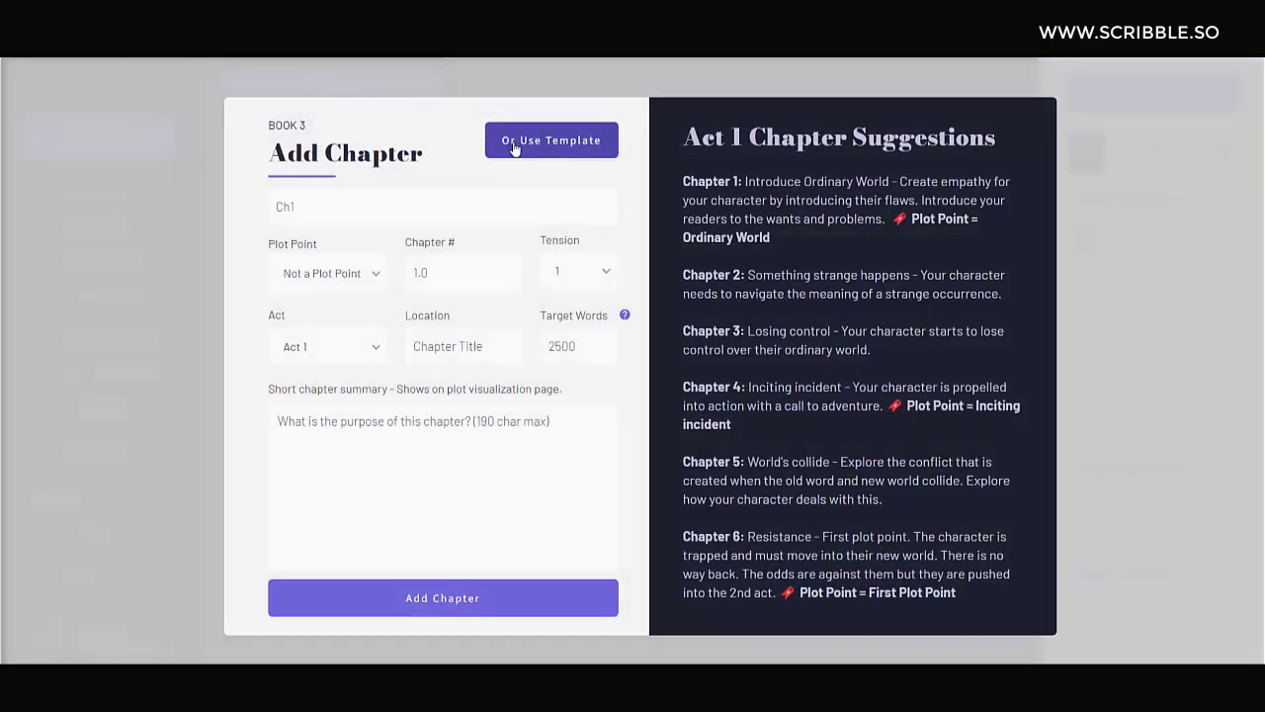
{"action": "left_click", "coordinate": [554, 143]}
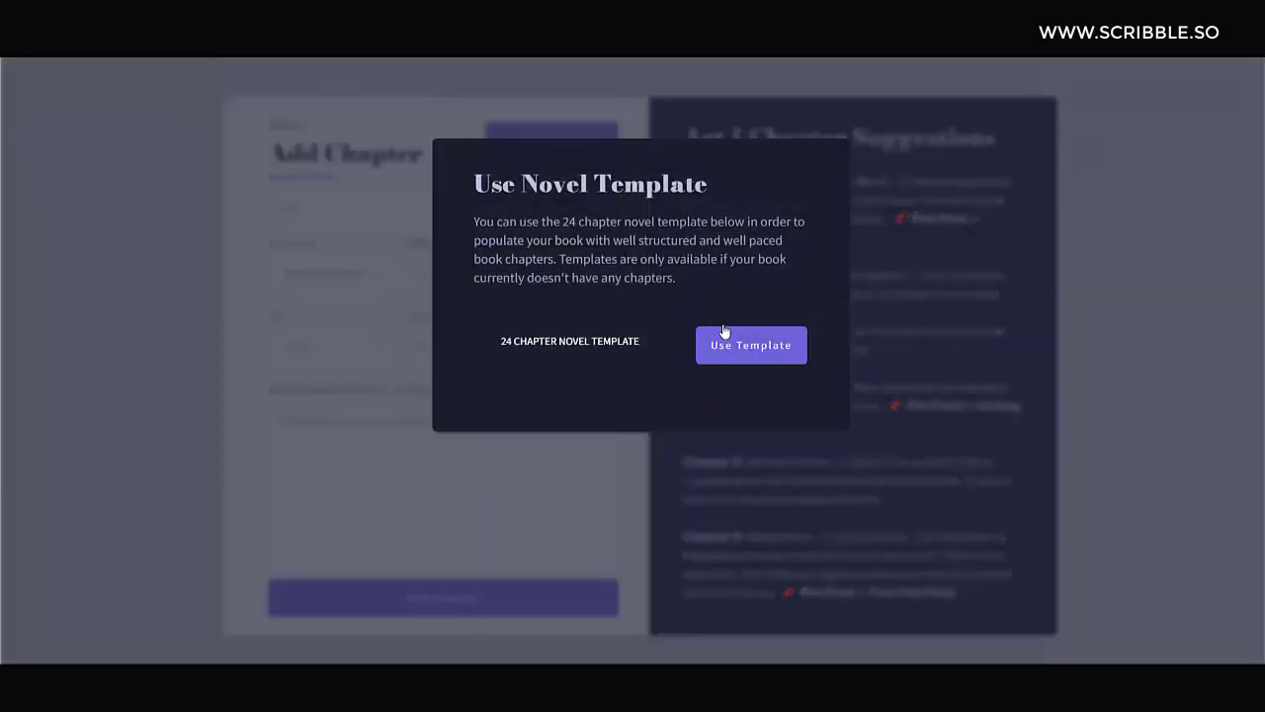
{"action": "left_click", "coordinate": [751, 346]}
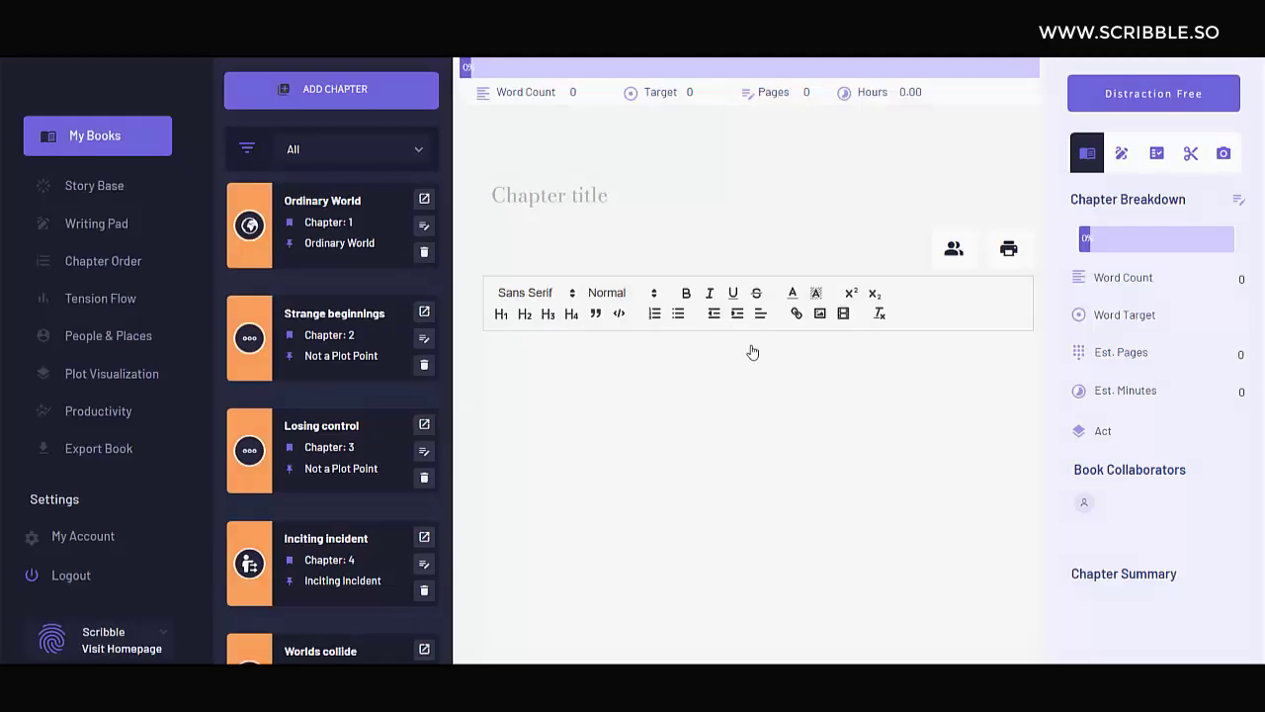
- Filter the chapter list by Act 1, Act 2a and Act 2b, and return it to all chapters
{"action": "left_click", "coordinate": [334, 155]}
{"action": "left_click", "coordinate": [328, 220]}
{"action": "left_click", "coordinate": [327, 164]}
{"action": "left_click", "coordinate": [326, 249]}
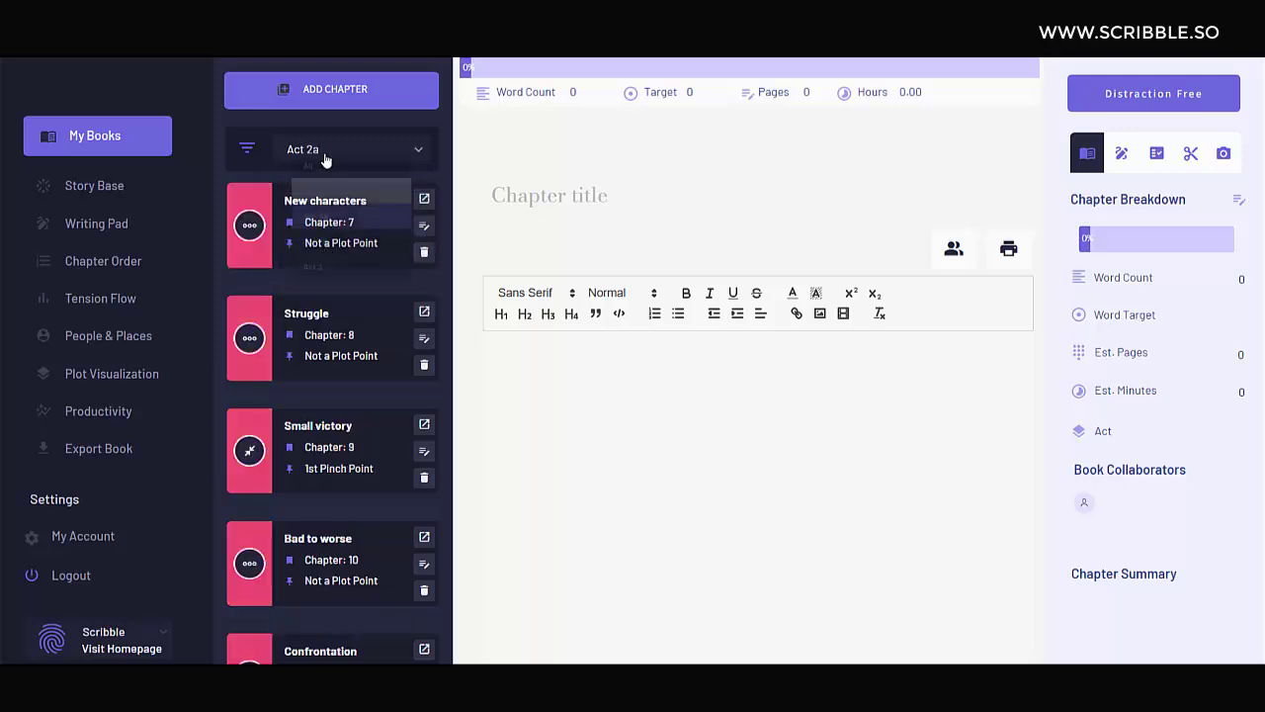
{"action": "left_click", "coordinate": [325, 160]}
{"action": "left_click", "coordinate": [318, 284]}
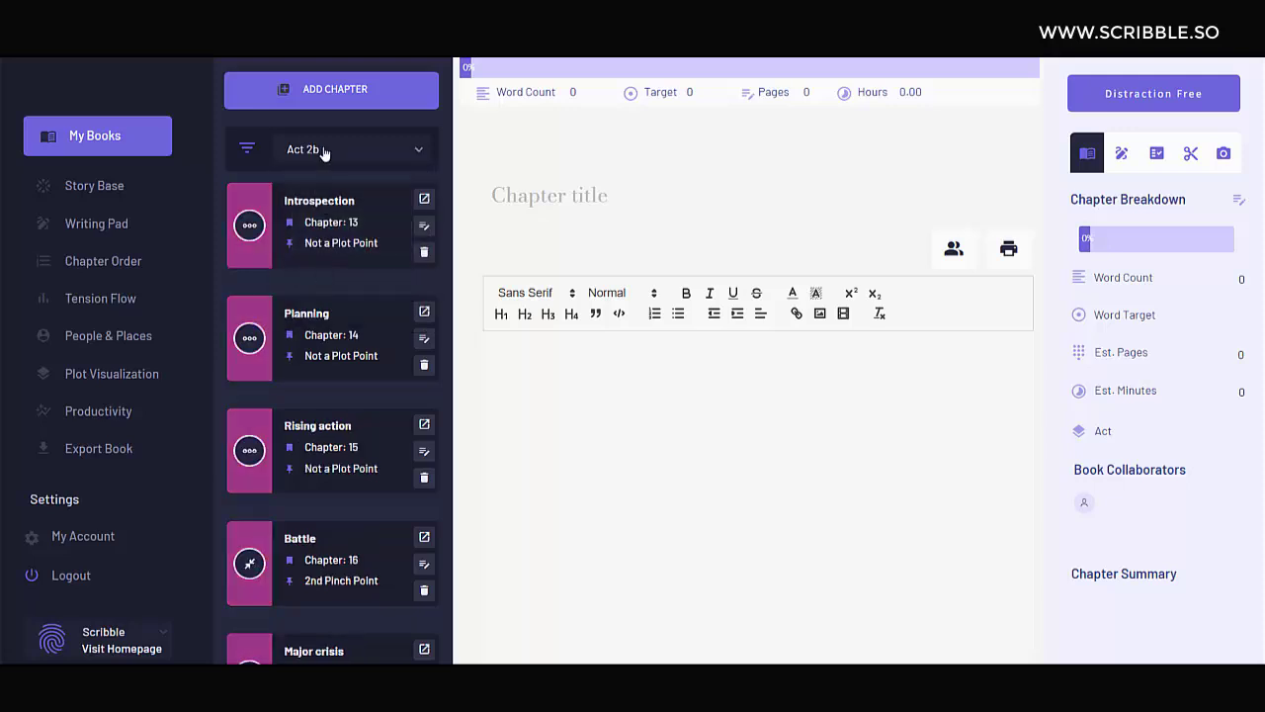
{"action": "left_click", "coordinate": [325, 151]}
{"action": "left_click", "coordinate": [317, 189]}
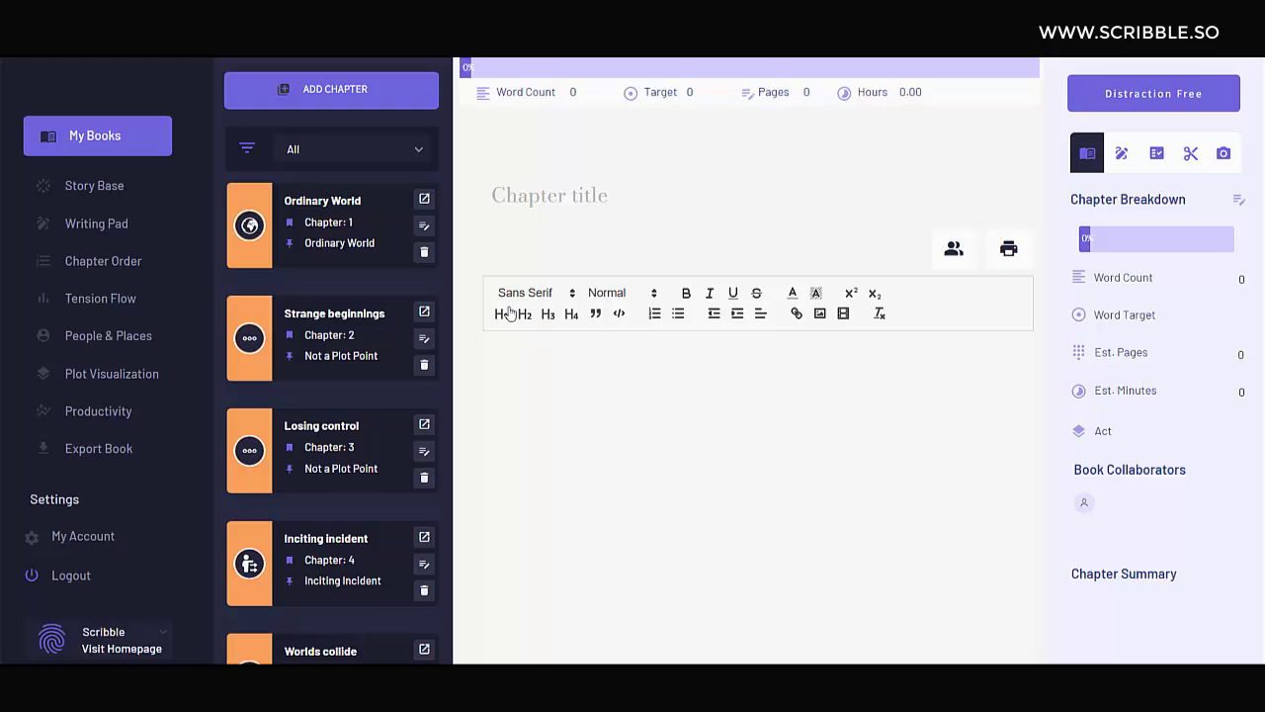
- Open the Ordinary World chapter and write "Here I'm writing." in the Alegreya font at Large size
{"action": "left_click", "coordinate": [424, 200]}
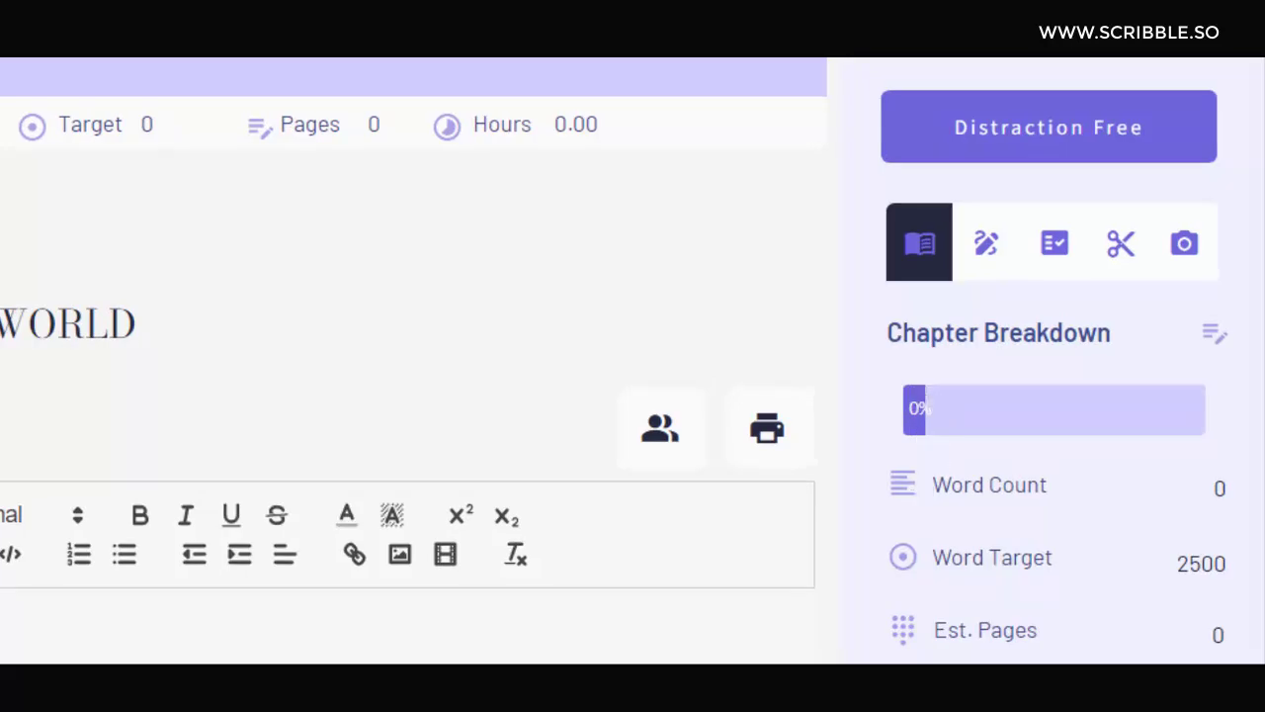
{"action": "left_click", "coordinate": [42, 452]}
{"action": "left_click", "coordinate": [39, 607]}
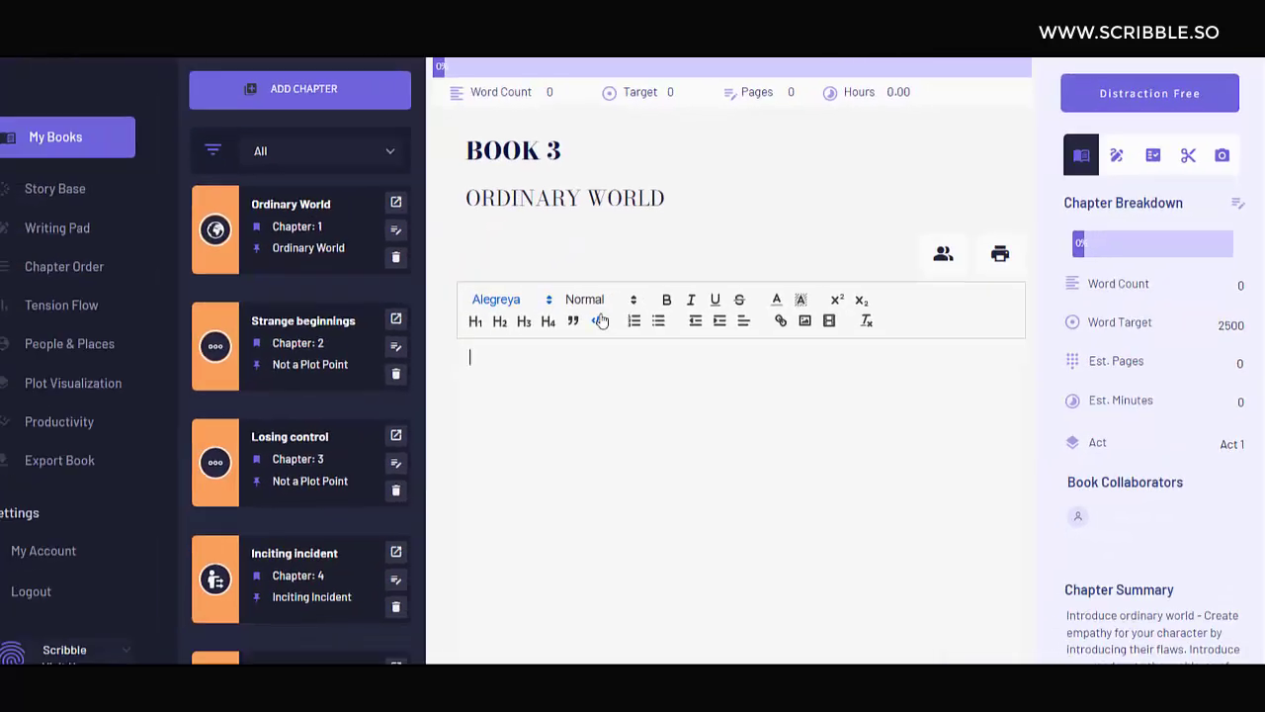
{"action": "left_click", "coordinate": [621, 291]}
{"action": "left_click", "coordinate": [605, 356]}
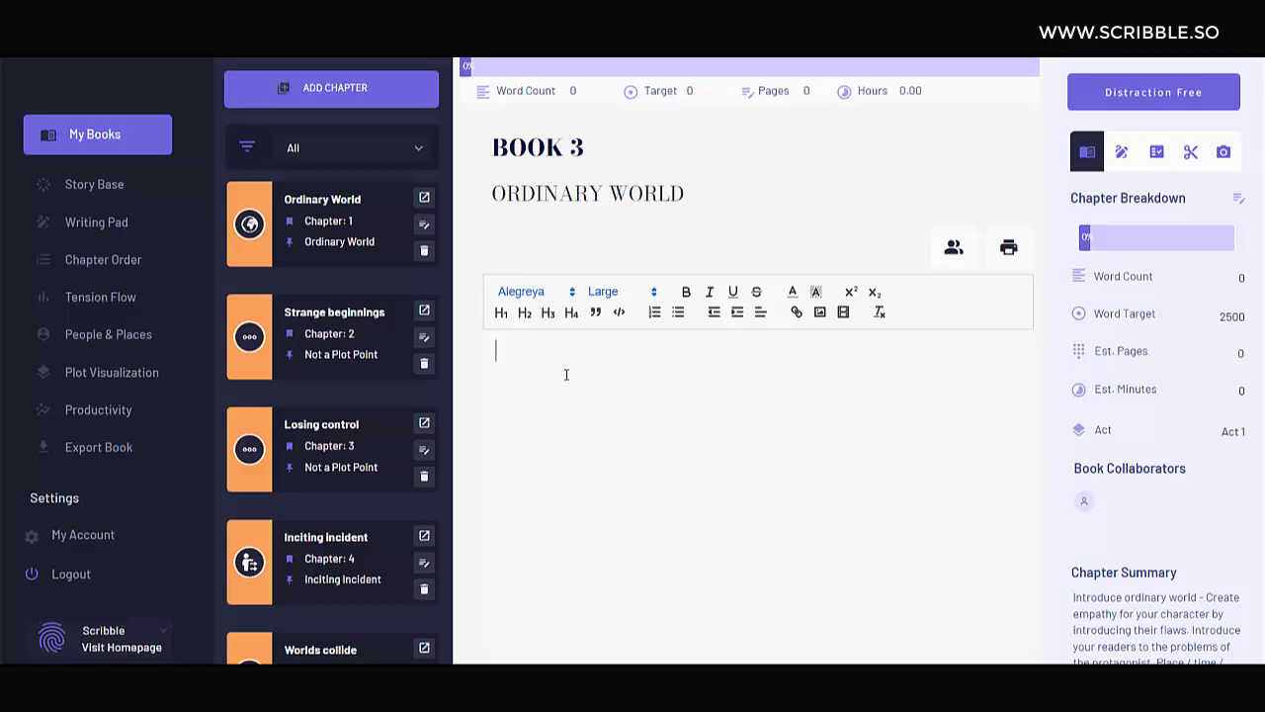
{"action": "type", "text": "Here I'm writing"}
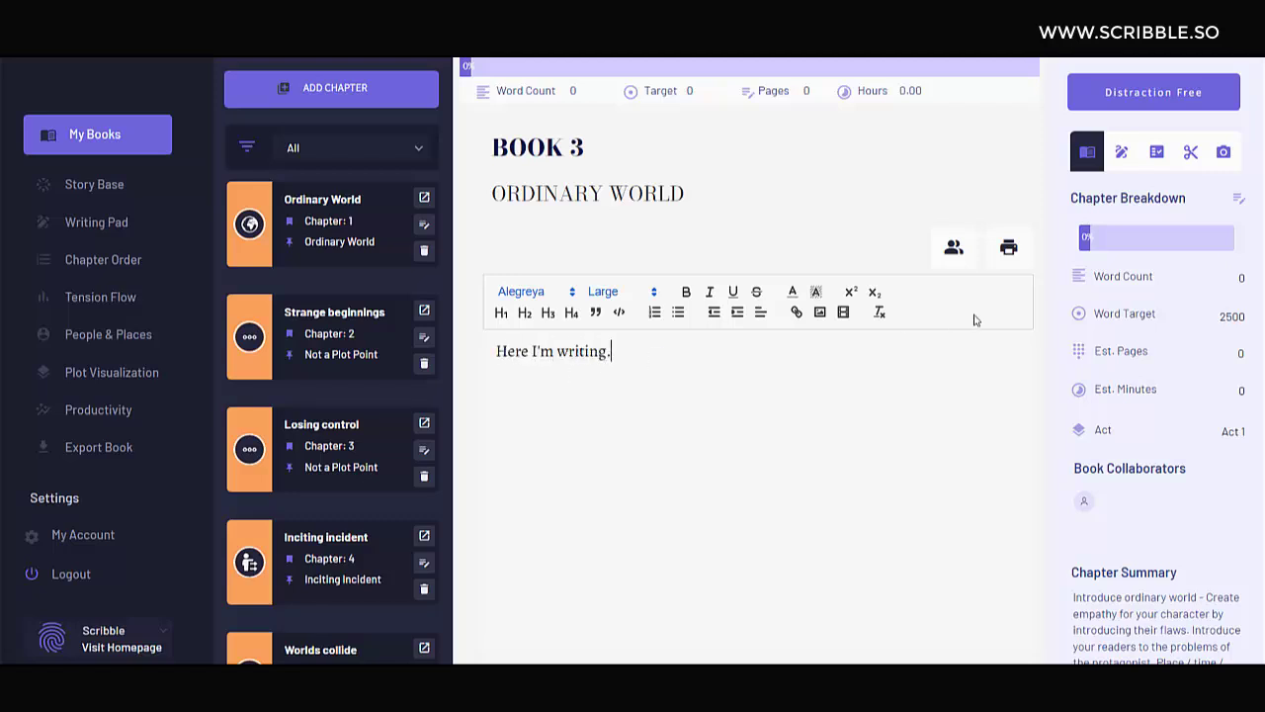
{"action": "left_click", "coordinate": [1044, 308]}
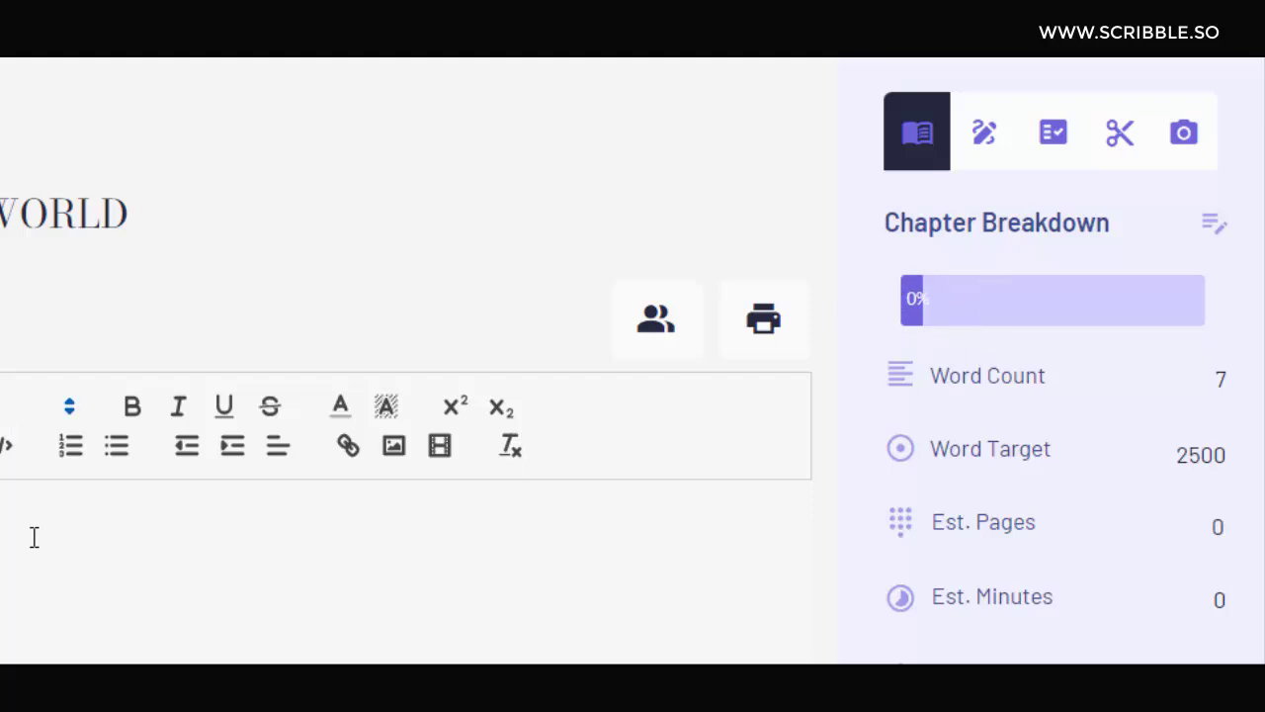
- Continue the chapter with "Here I'm writing more and more and more and more and more and more."
{"action": "type", "text": "Here I'm writ"}
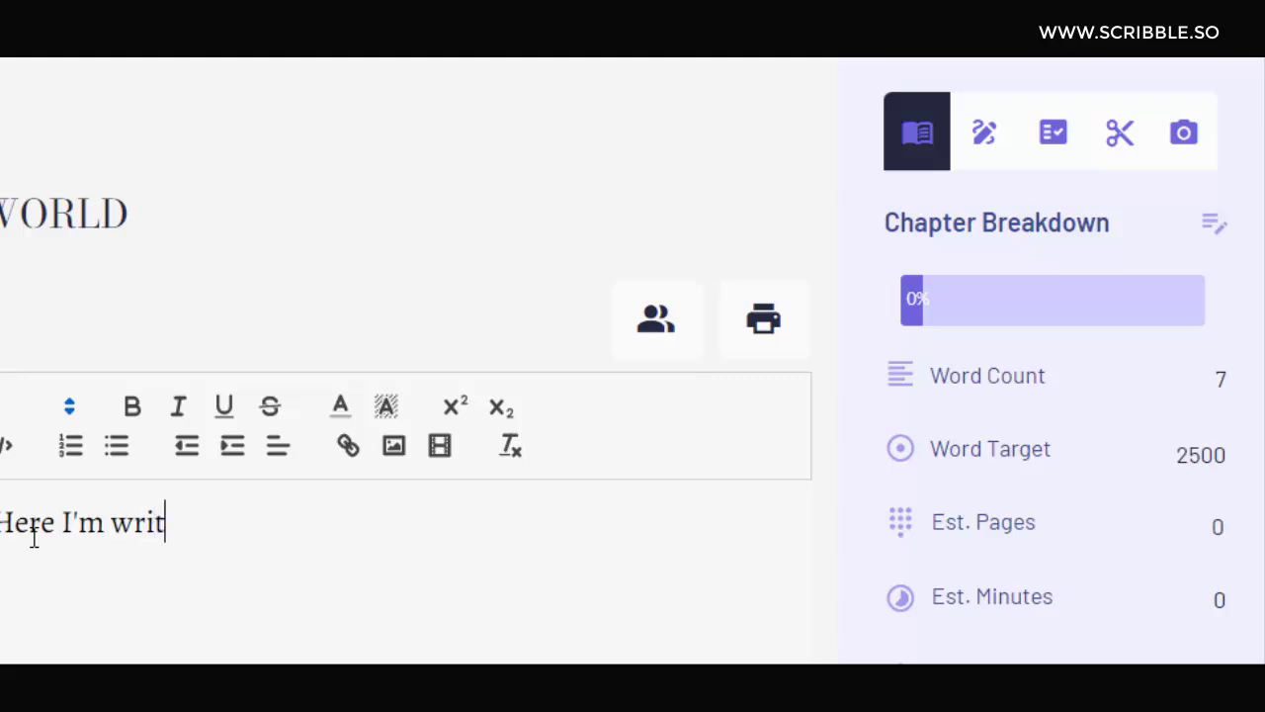
{"action": "type", "text": "ing more and more a"}
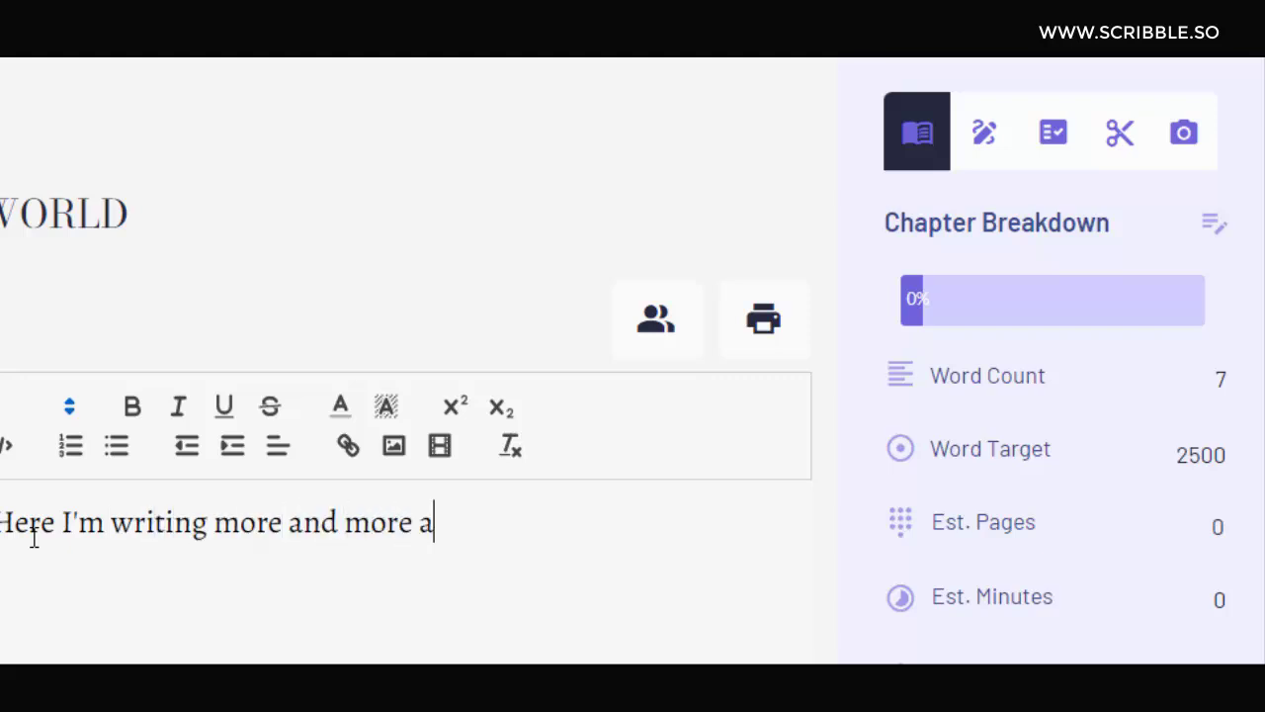
{"action": "type", "text": "nd more and more "}
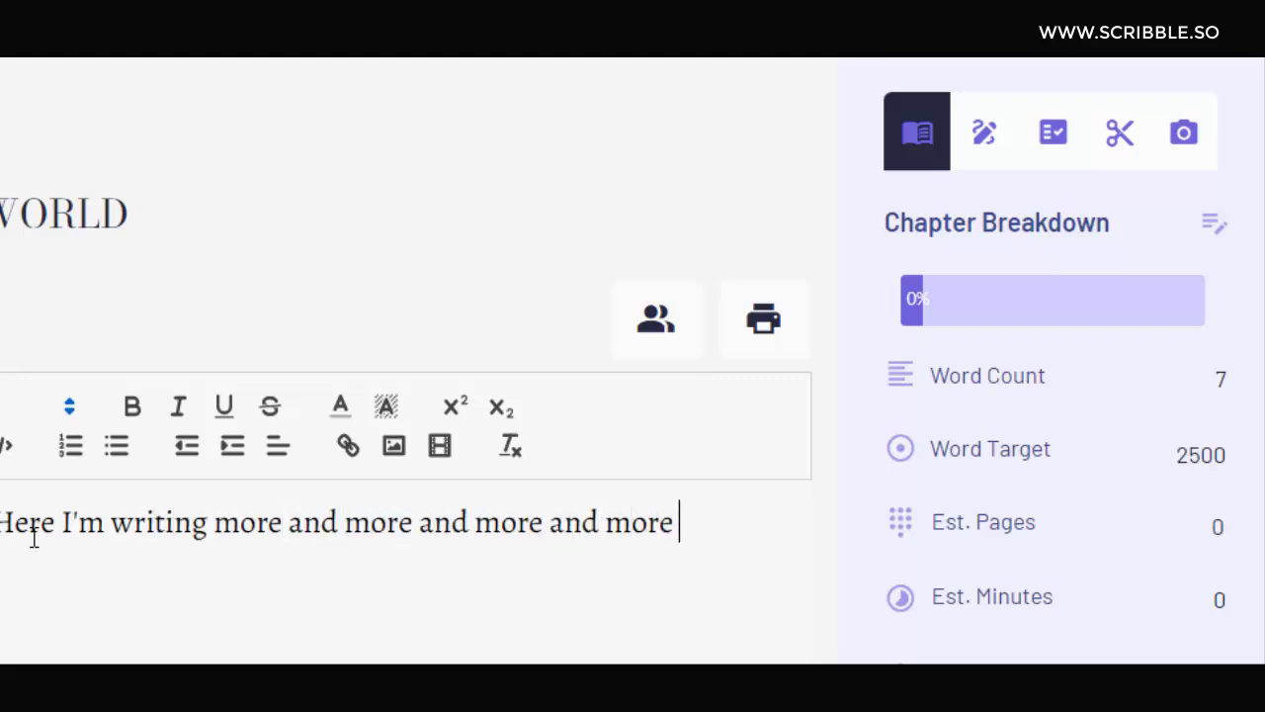
{"action": "type", "text": "and mo"}
{"action": "key", "text": "BackSpace"}
{"action": "key", "text": "BackSpace"}
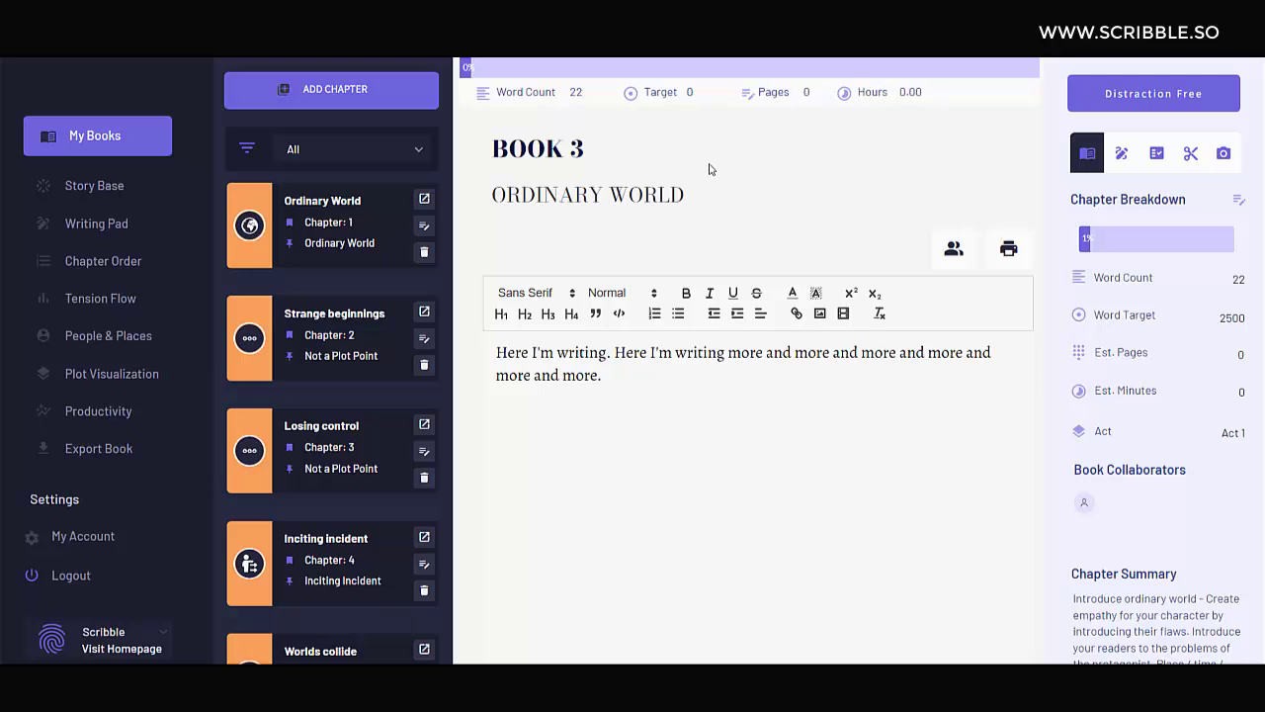
- View the template's Act 2a and Act 2b chapters by filtering the chapter list, ending on Act 2b
{"action": "left_click", "coordinate": [371, 150]}
{"action": "left_click", "coordinate": [337, 250]}
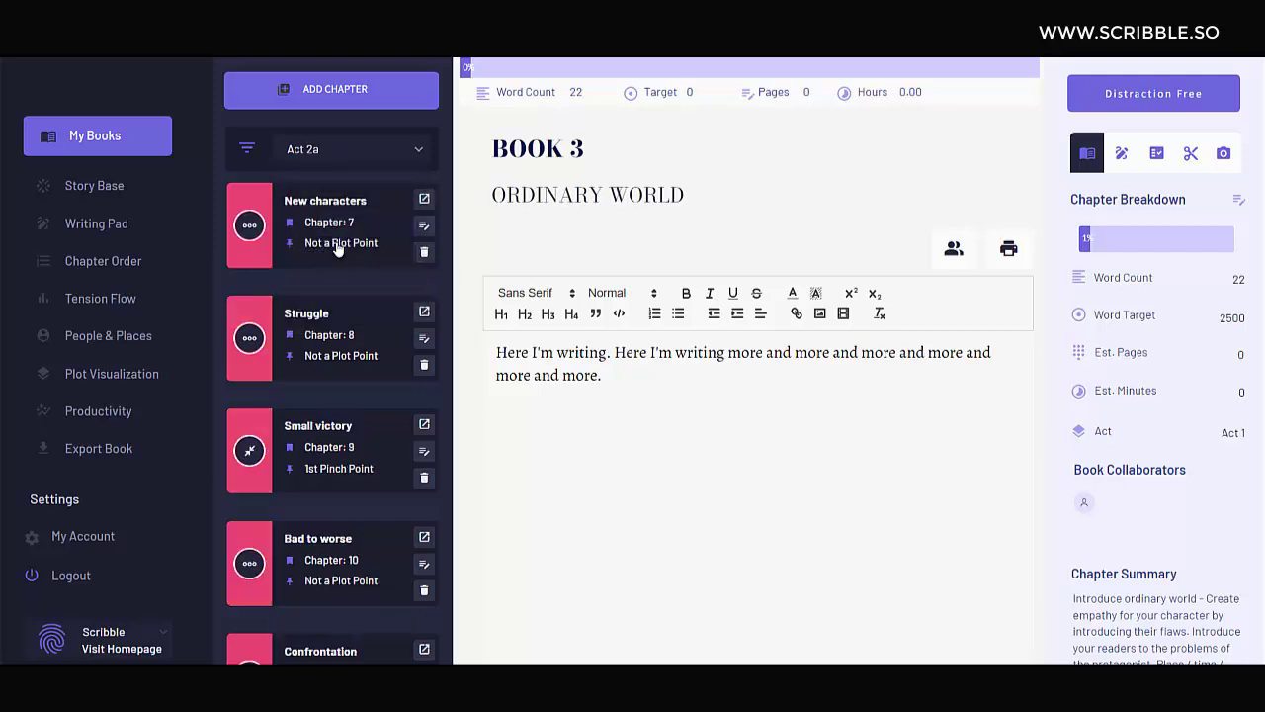
{"action": "left_click", "coordinate": [360, 161]}
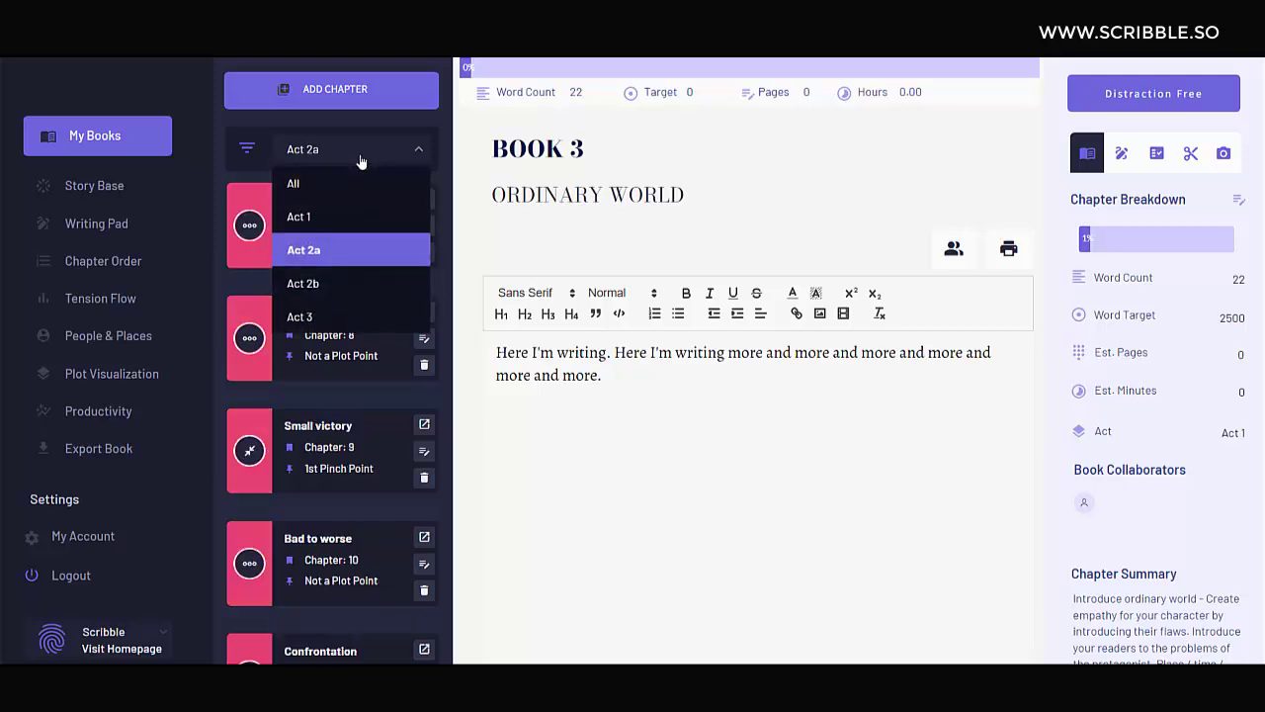
{"action": "left_click", "coordinate": [331, 284]}
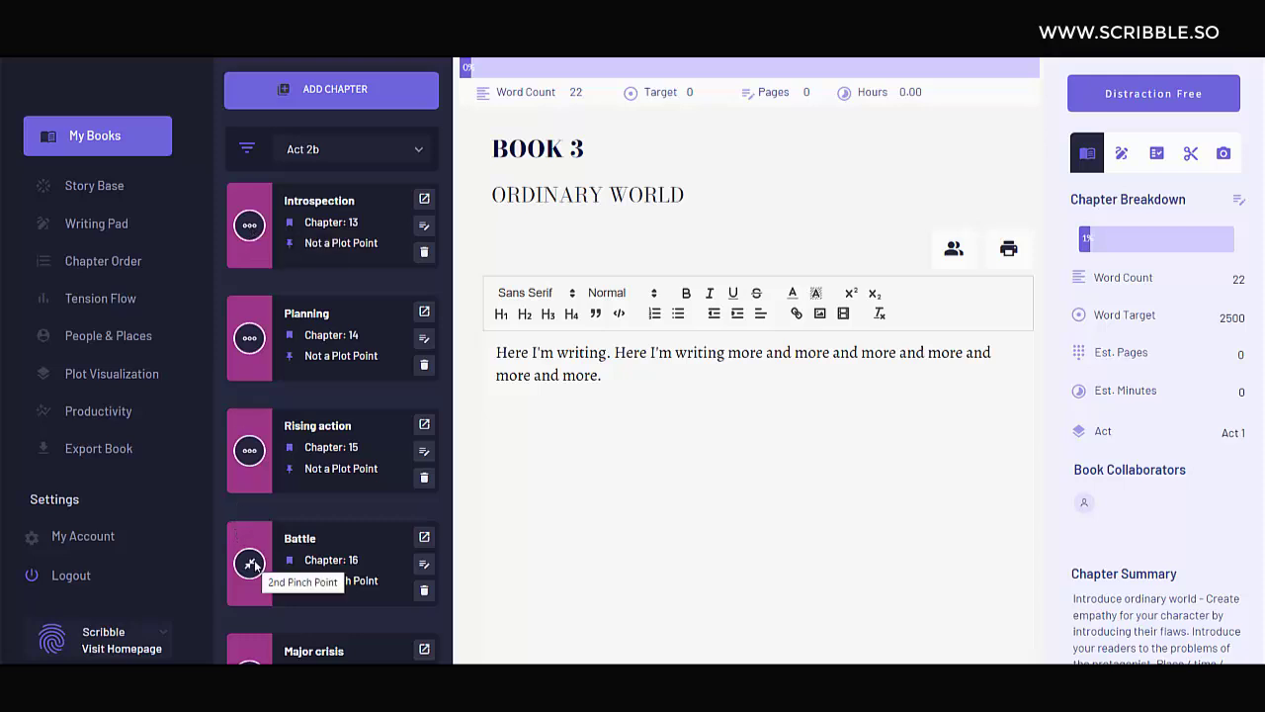
- Write the note "my idea goes here." in the chapter's side notepad
{"action": "left_click", "coordinate": [1122, 156]}
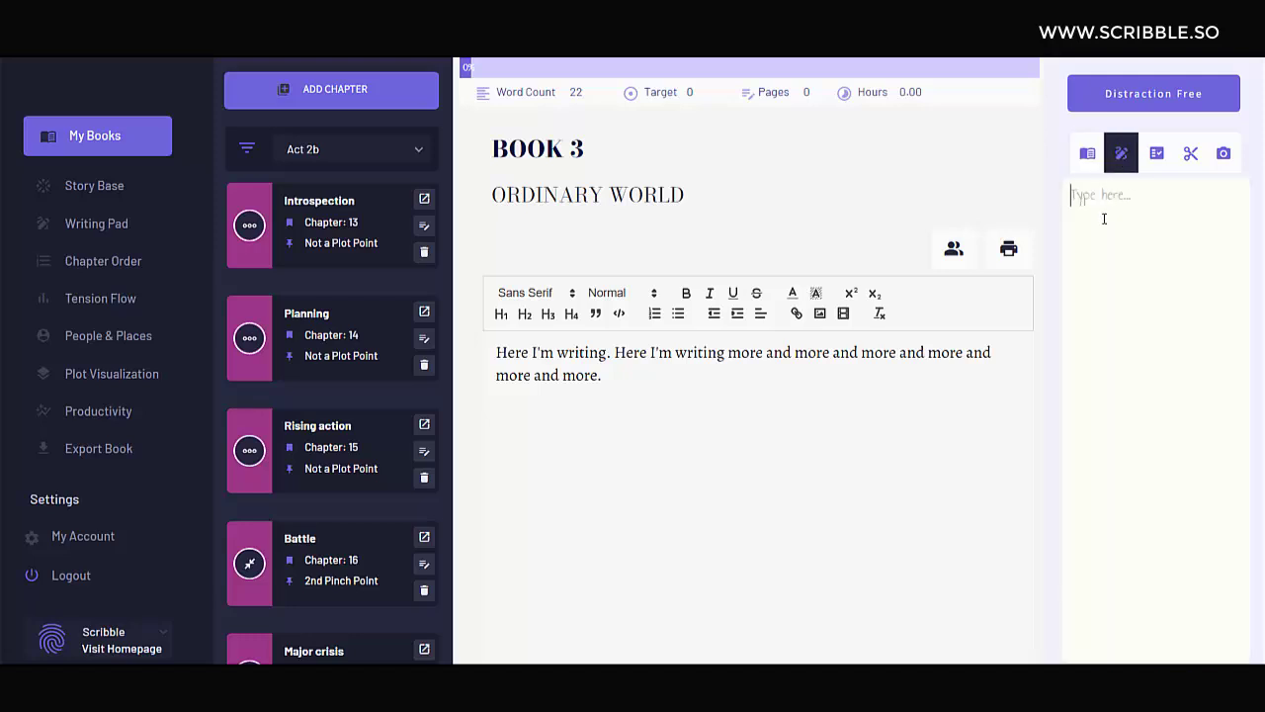
{"action": "type", "text": "my idea goes here."}
- Mark Adverbs & Adjectives in the Chapter Checklist and look at its writing advice
{"action": "left_click", "coordinate": [1157, 154]}
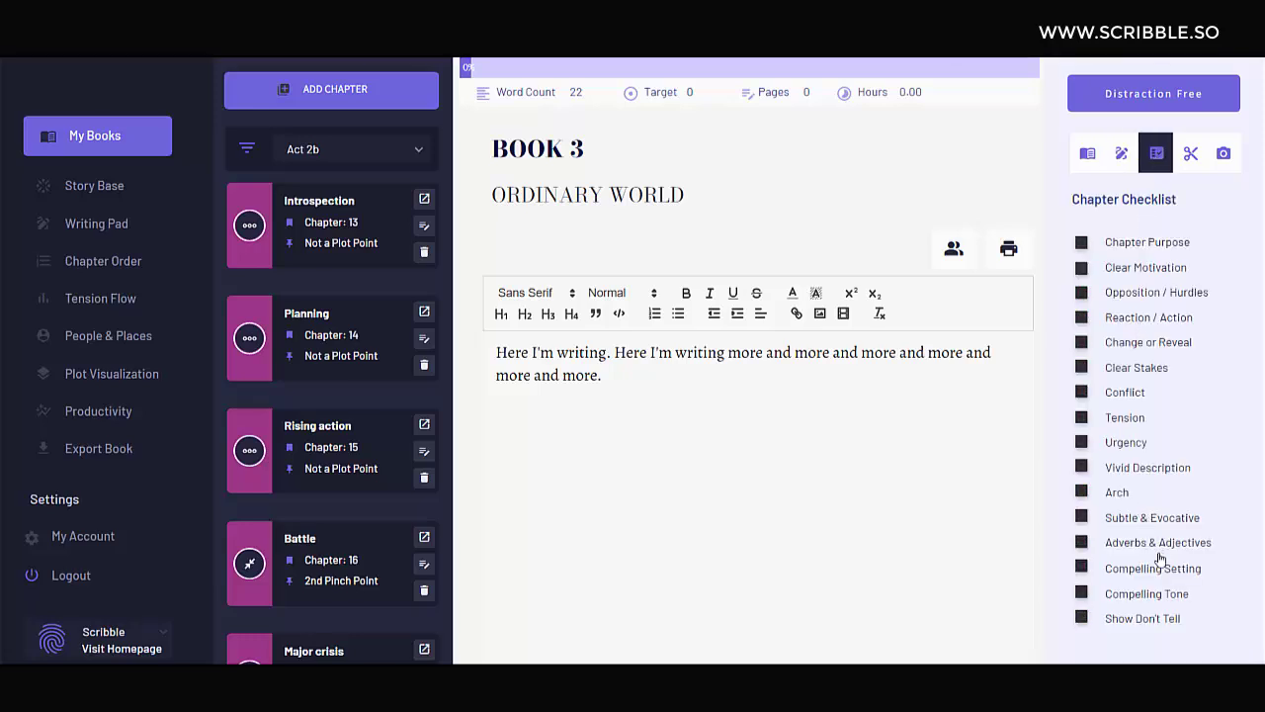
{"action": "left_click", "coordinate": [1082, 545]}
{"action": "left_click", "coordinate": [1140, 547]}
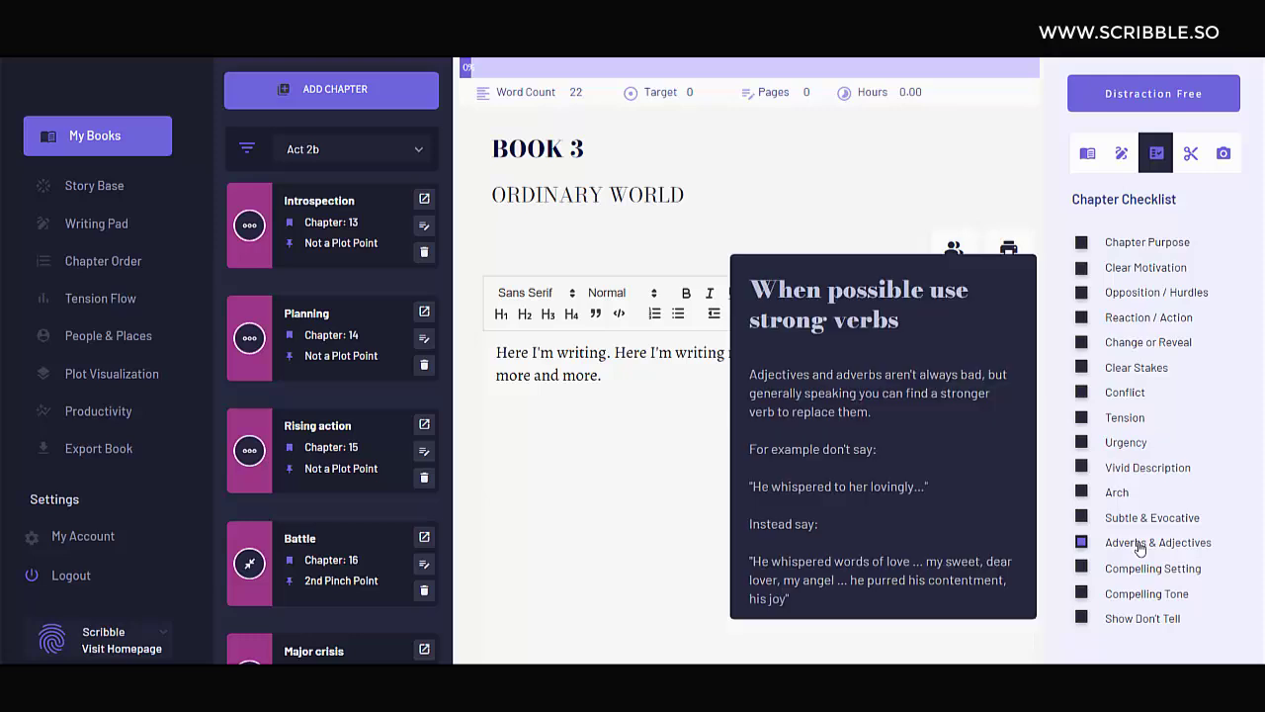
{"action": "left_click", "coordinate": [1057, 524]}
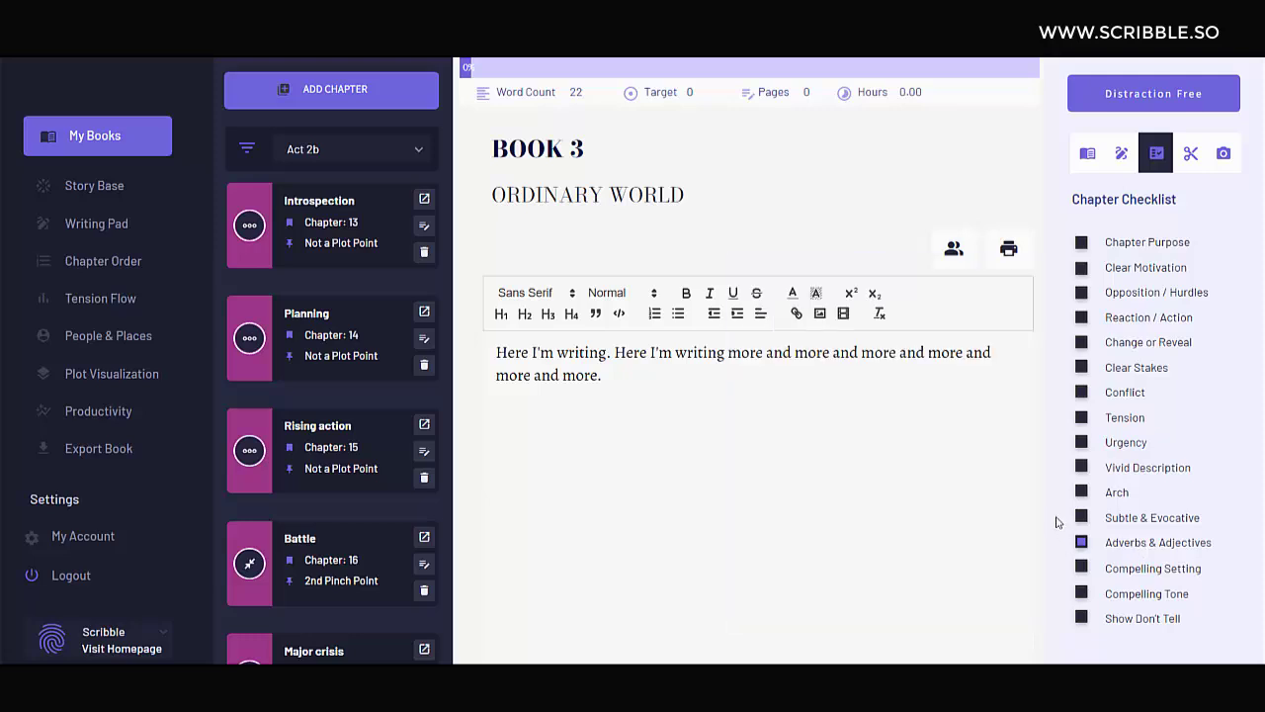
- Copy all of the Ordinary World chapter's text into the side area for cut passages
{"action": "left_click", "coordinate": [1189, 155]}
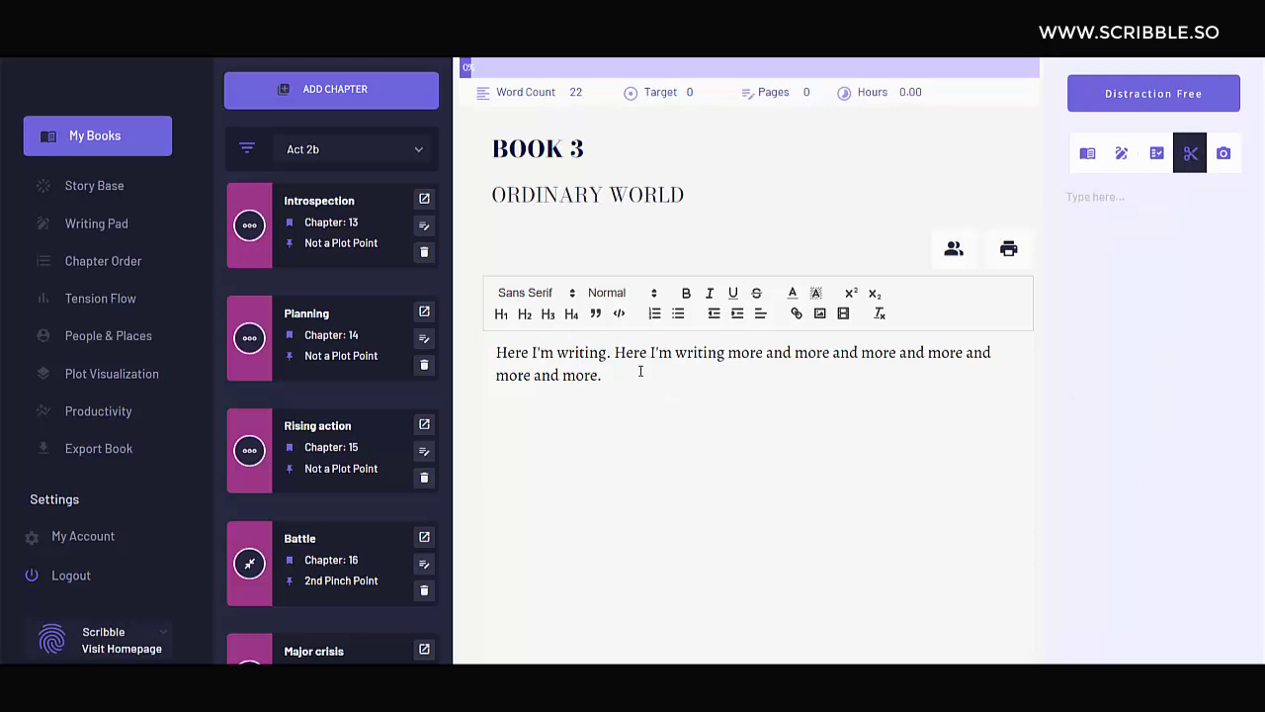
{"action": "left_click_drag", "start_coordinate": [610, 377], "coordinate": [496, 356]}
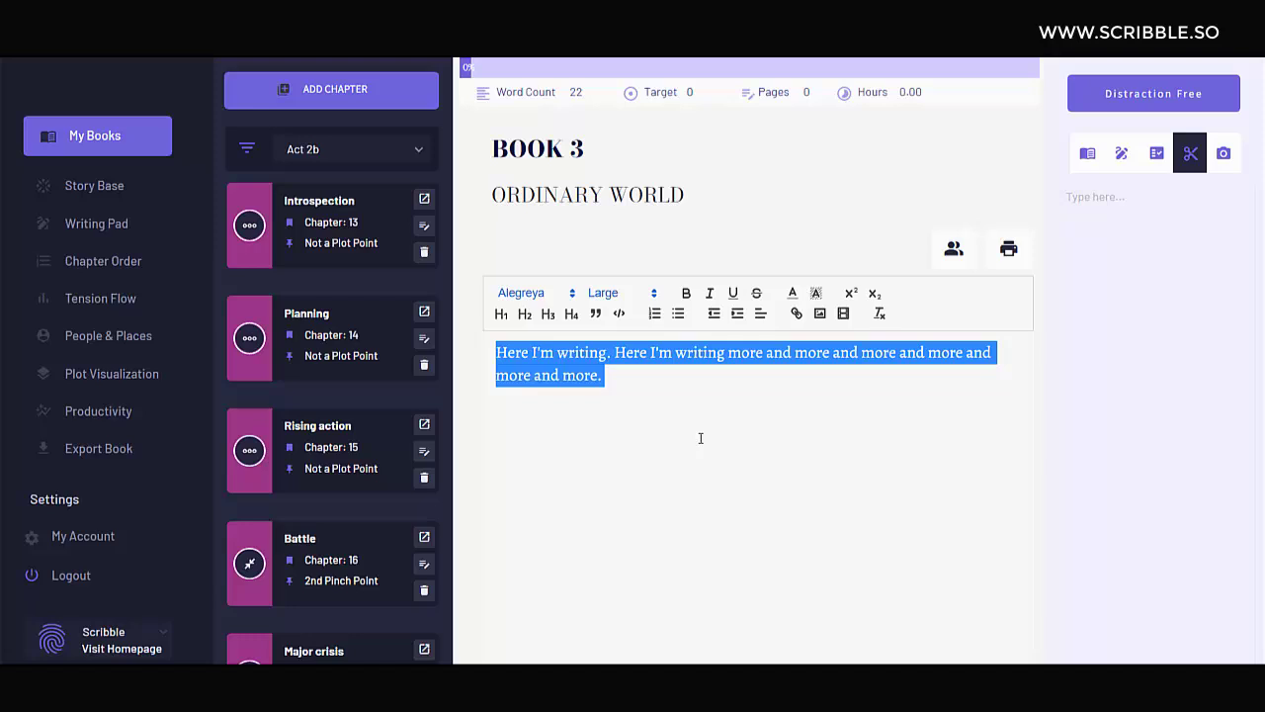
{"action": "left_click", "coordinate": [1160, 260]}
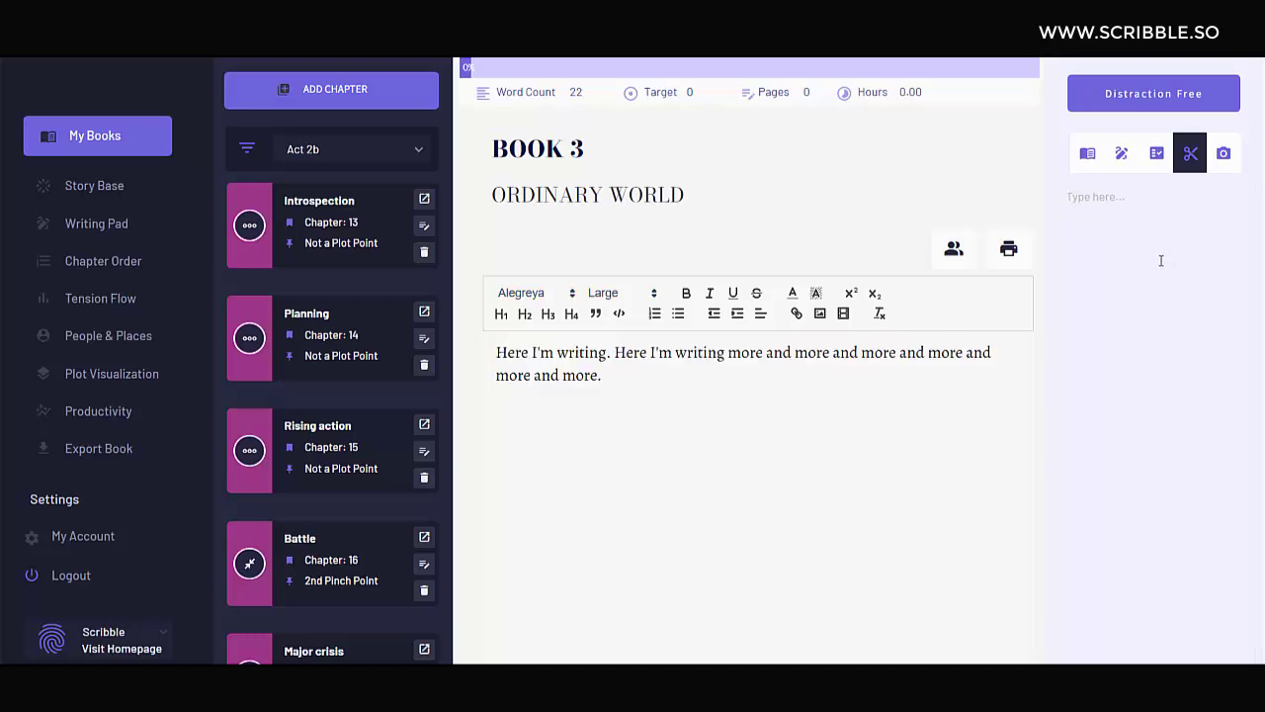
{"action": "type", "text": "Here I'm writing. Here I'm writing more and more and more and more and more and more."}
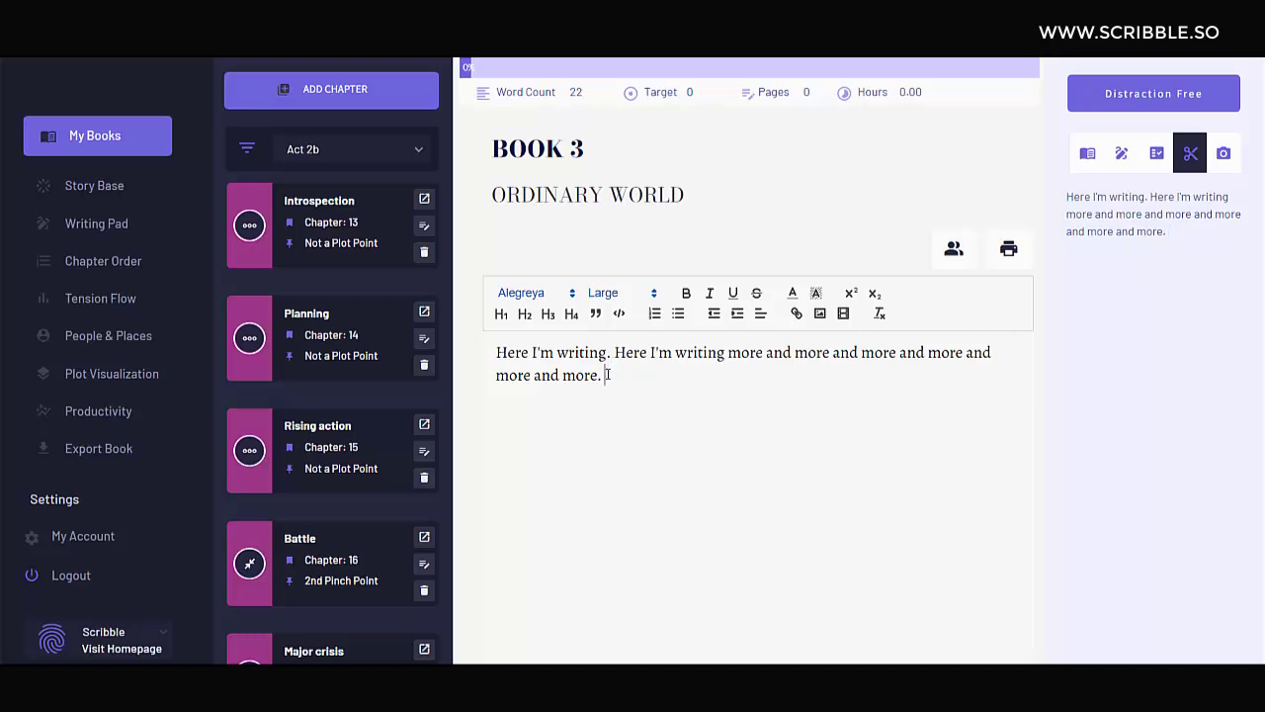
- Shorten the Ordinary World chapter's text to just "Here I'm writing." by deleting everything after the first sentence
{"action": "key", "text": "BackSpace"}
{"action": "key", "text": "BackSpace"}
{"action": "key", "text": "BackSpace"}
{"action": "key", "text": "BackSpace"}
{"action": "key", "text": "BackSpace"}
{"action": "key", "text": "BackSpace"}
{"action": "key", "text": "BackSpace"}
{"action": "key", "text": "BackSpace"}
{"action": "key", "text": "BackSpace"}
{"action": "key", "text": "BackSpace"}
{"action": "key", "text": "BackSpace"}
{"action": "key", "text": "BackSpace"}
{"action": "key", "text": "BackSpace"}
{"action": "key", "text": "BackSpace"}
{"action": "key", "text": "BackSpace"}
{"action": "key", "text": "BackSpace"}
{"action": "key", "text": "BackSpace"}
{"action": "key", "text": "BackSpace"}
{"action": "key", "text": "BackSpace"}
{"action": "key", "text": "BackSpace"}
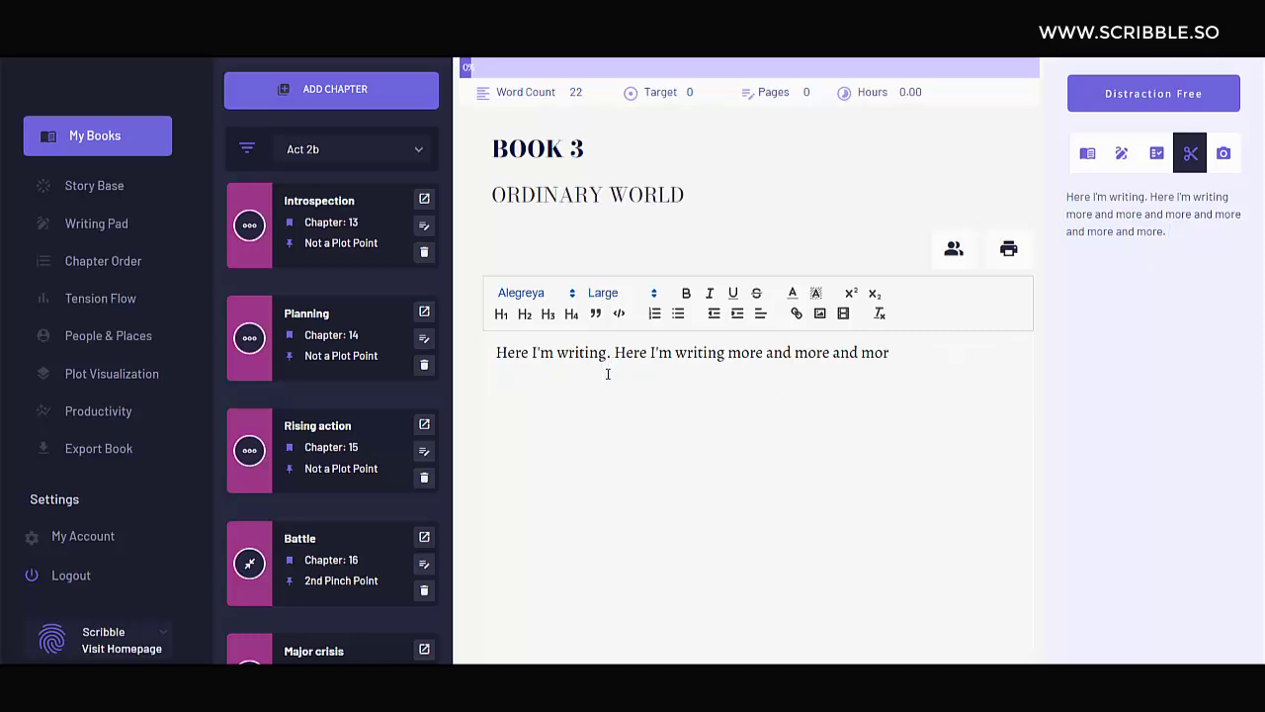
{"action": "key", "text": "BackSpace"}
{"action": "key", "text": "BackSpace"}
{"action": "key", "text": "BackSpace"}
{"action": "key", "text": "BackSpace"}
{"action": "key", "text": "BackSpace"}
{"action": "key", "text": "BackSpace"}
{"action": "key", "text": "BackSpace"}
{"action": "key", "text": "BackSpace"}
{"action": "key", "text": "BackSpace"}
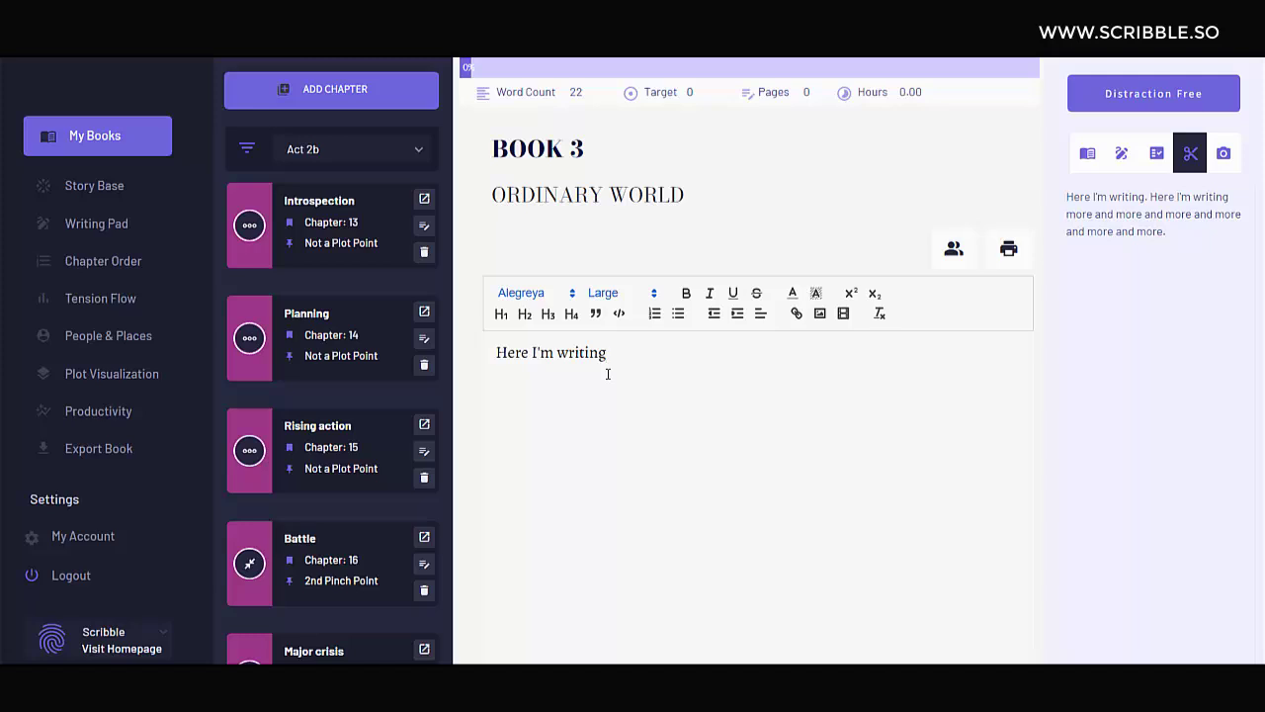
- Look over the passage saved in the cut-text area and at the Visual Inspiration area
{"action": "left_click", "coordinate": [1093, 238]}
{"action": "left_click_drag", "start_coordinate": [1170, 234], "coordinate": [1064, 197]}
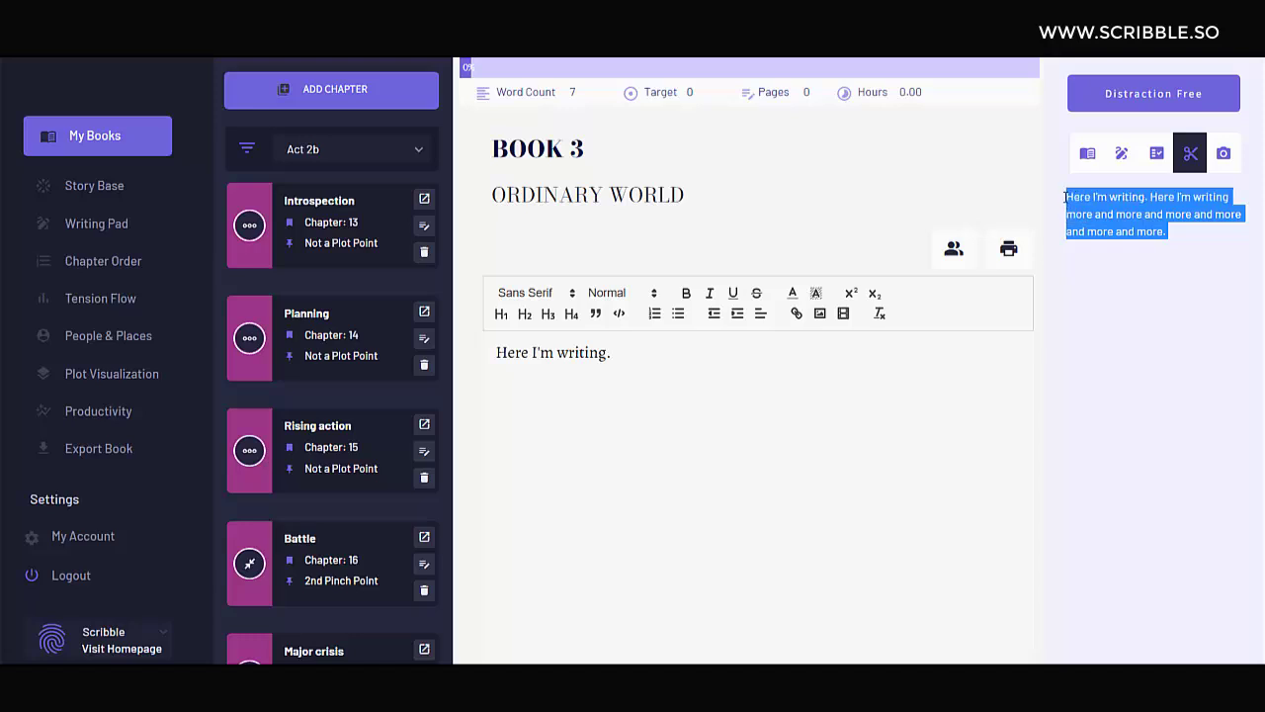
{"action": "left_click", "coordinate": [1129, 262]}
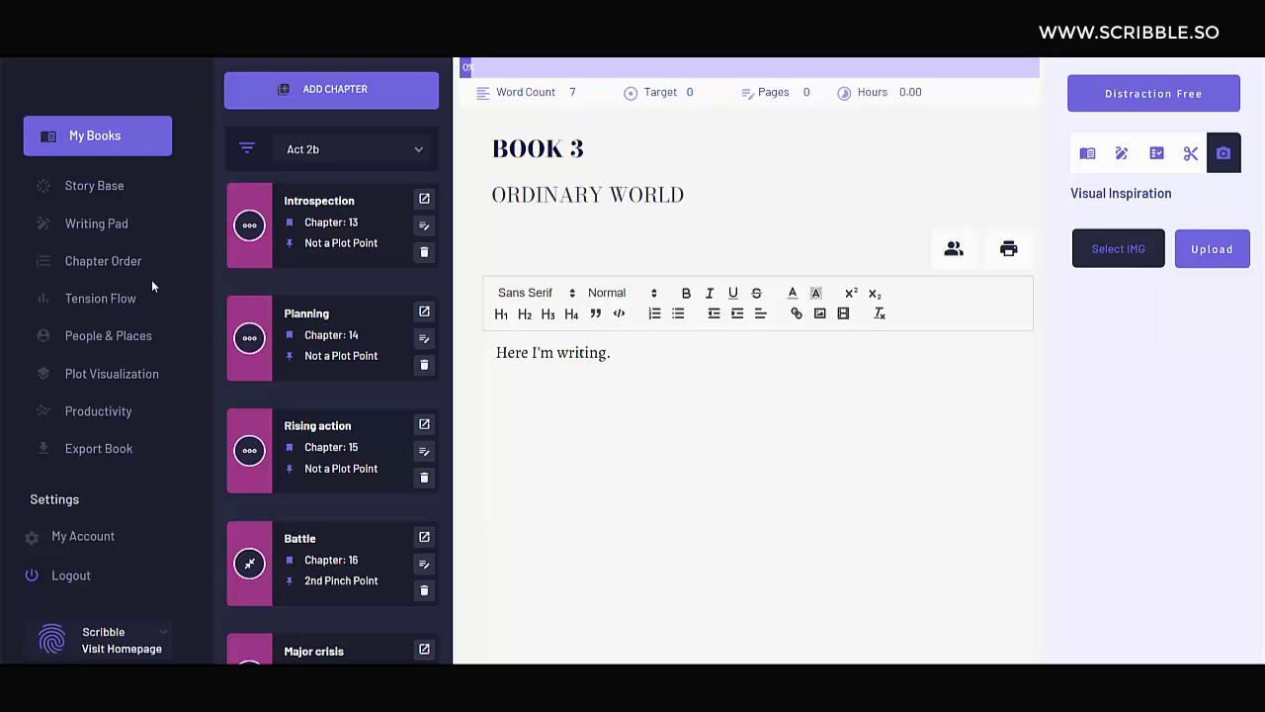
- Move the Strange beginnings chapter above Ordinary World in the book's chapter order
{"action": "left_click", "coordinate": [94, 265]}
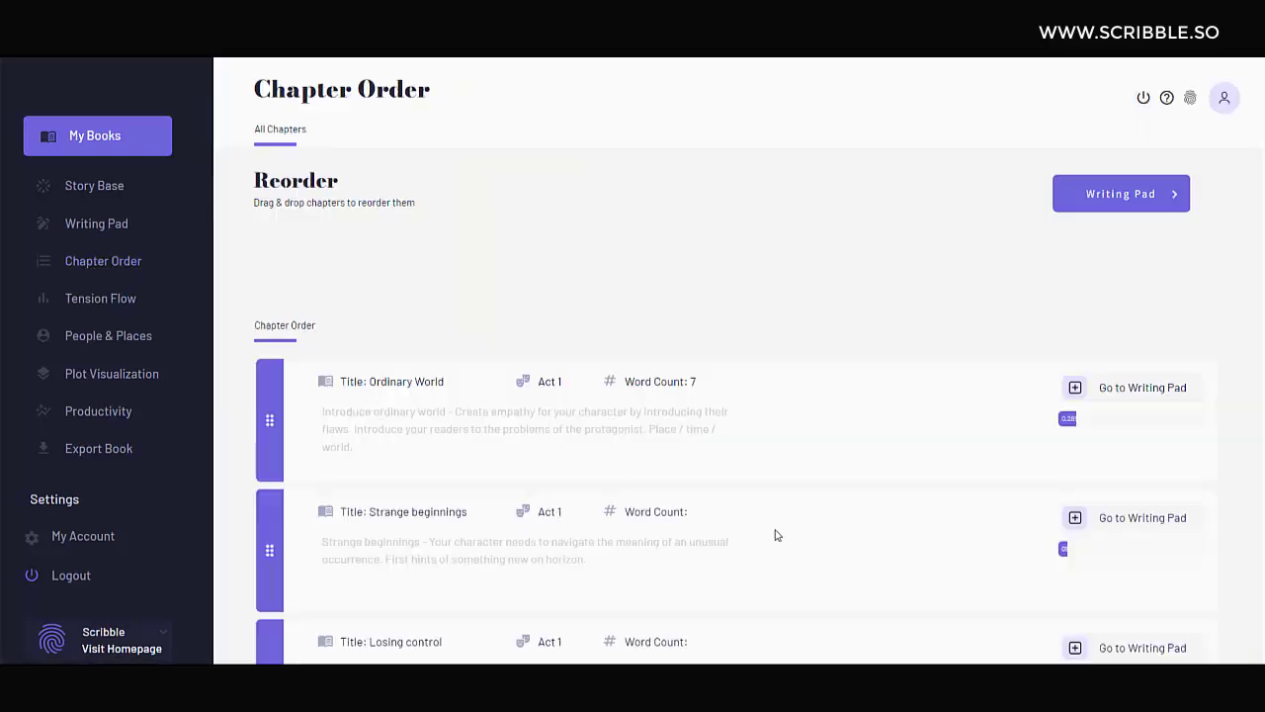
{"action": "left_click_drag", "start_coordinate": [775, 535], "coordinate": [770, 386]}
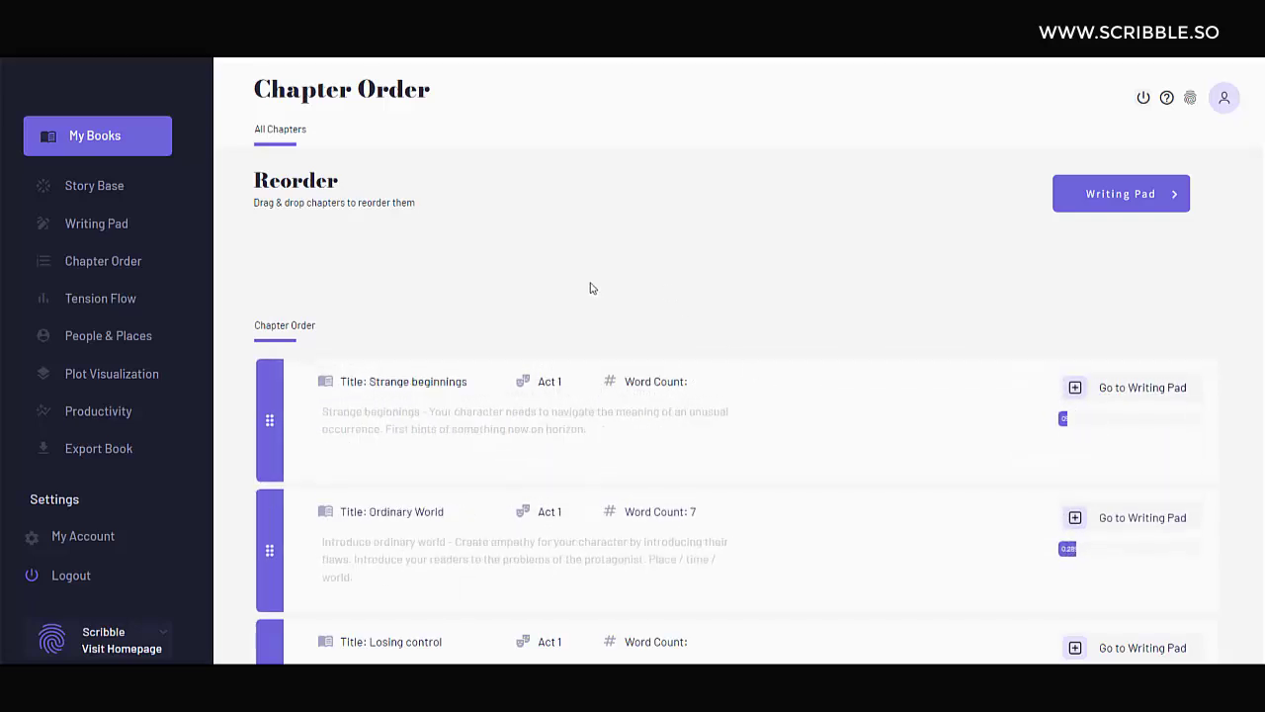
- View the book's Tension Flow chart as a line chart, then as a bar chart again
{"action": "left_click", "coordinate": [100, 299]}
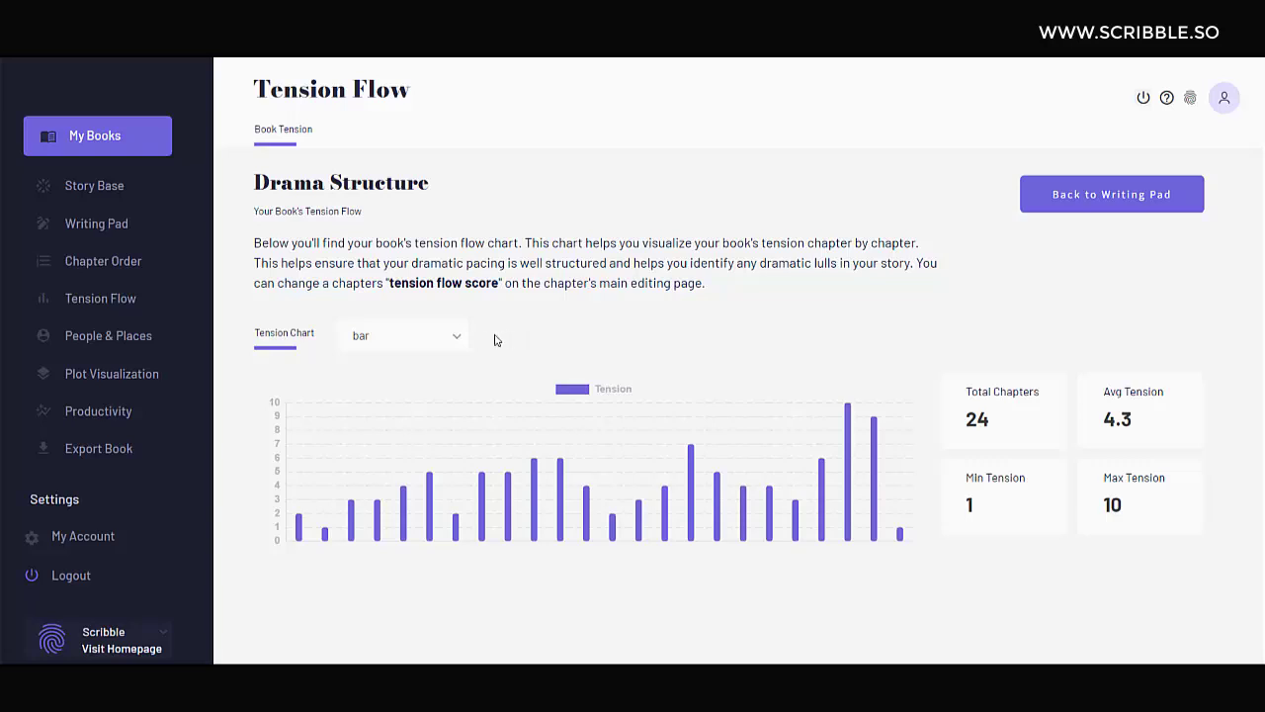
{"action": "left_click", "coordinate": [445, 336]}
{"action": "left_click", "coordinate": [417, 371]}
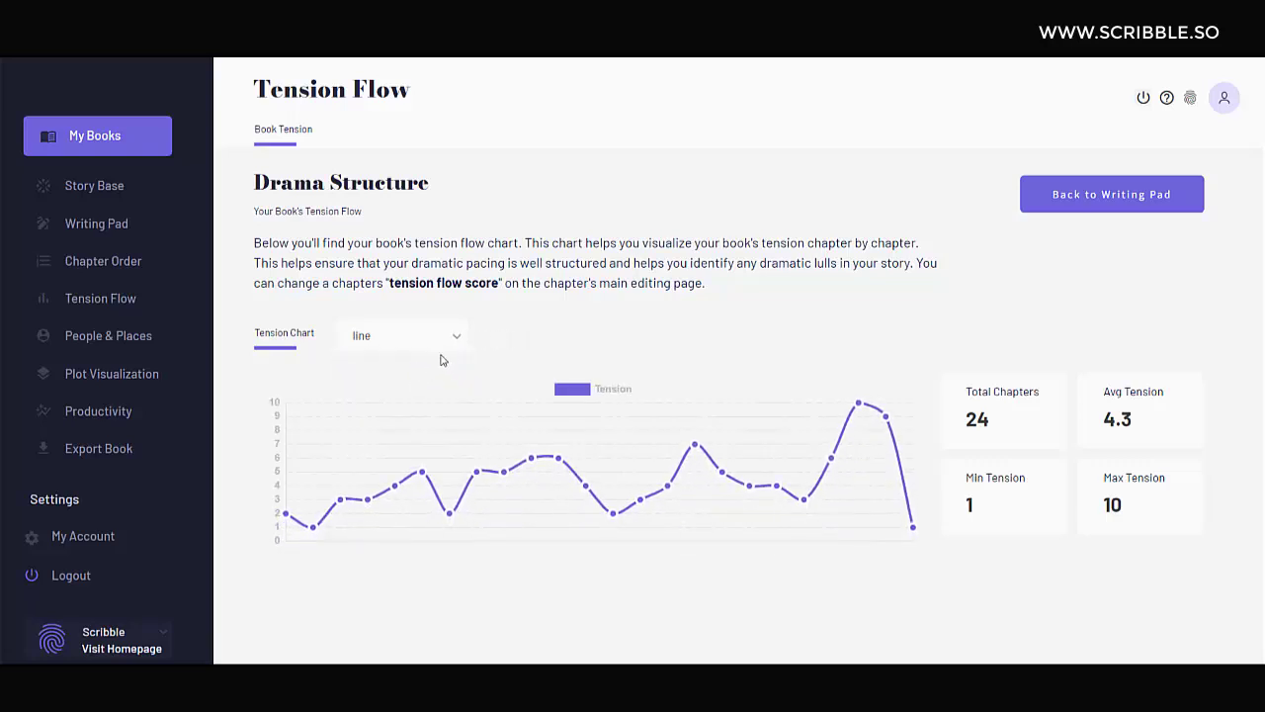
{"action": "left_click", "coordinate": [412, 336]}
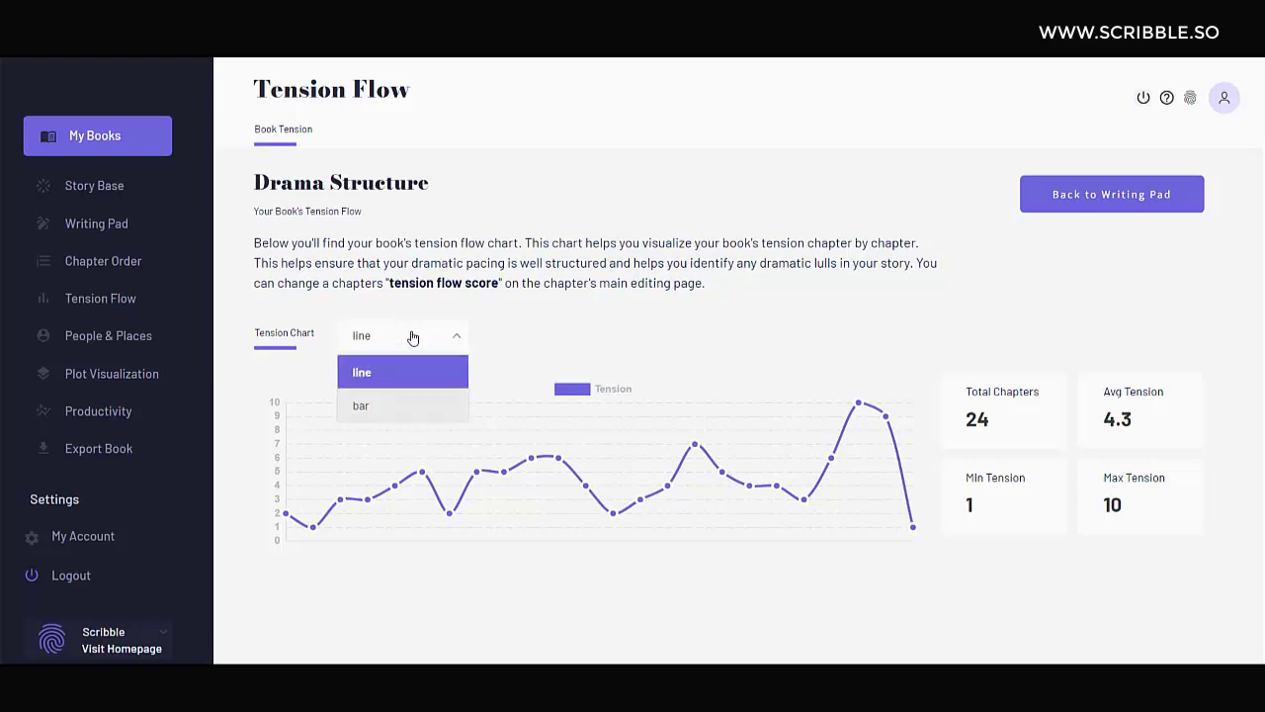
{"action": "left_click", "coordinate": [393, 404]}
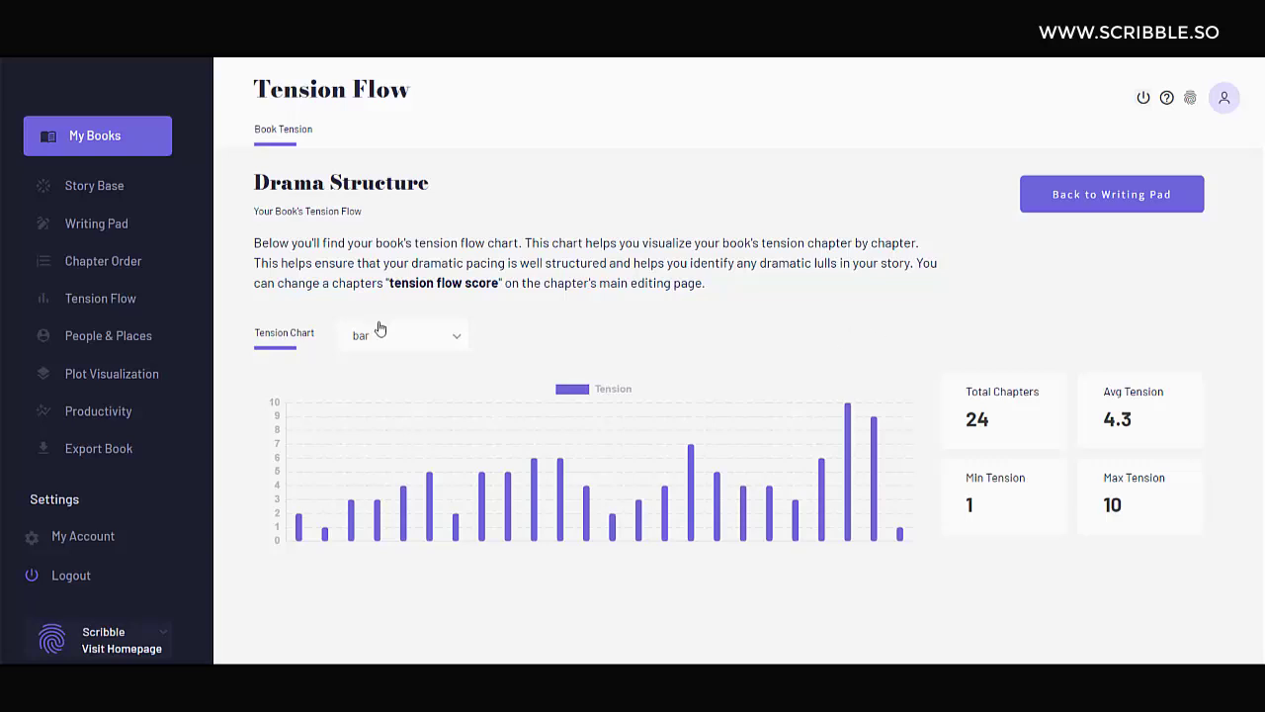
- Fill in a new character's name, age 40, nationality Italian, profession Professor, gender male and wearing "glasses, overcoat", and generate 5 AI avatars
{"action": "left_click", "coordinate": [102, 340]}
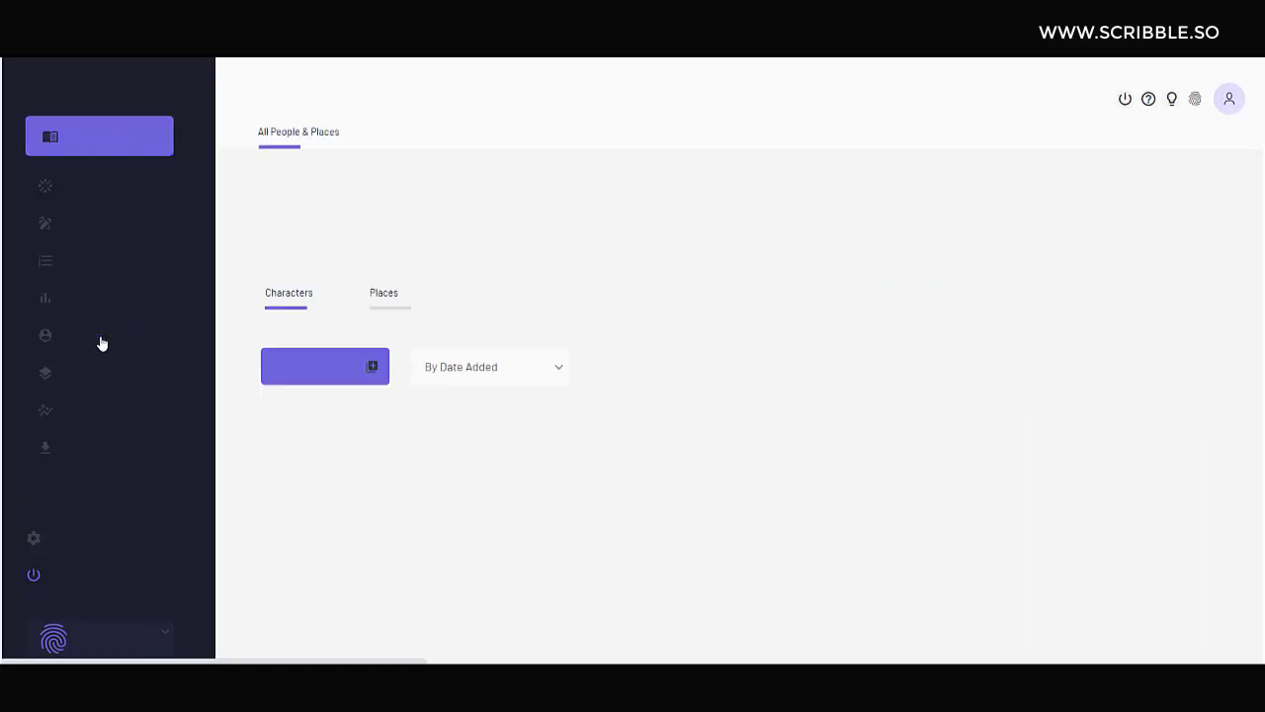
{"action": "left_click", "coordinate": [309, 370]}
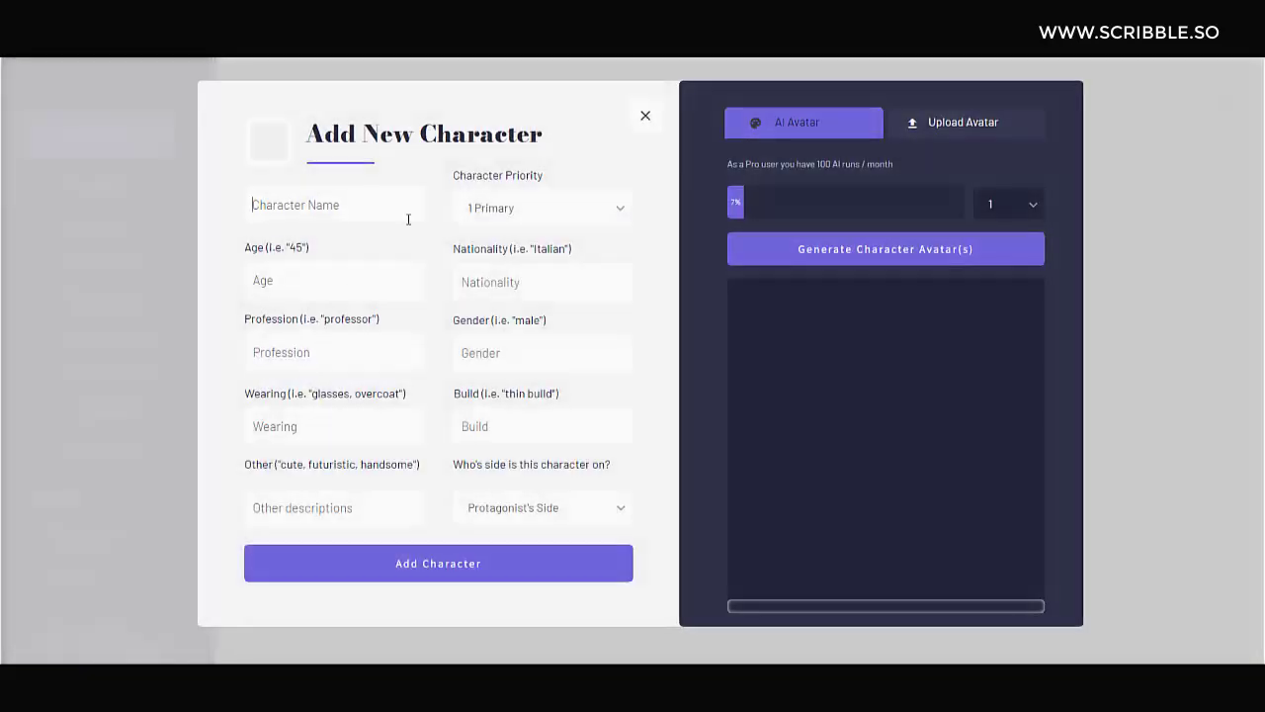
{"action": "type", "text": "John"}
{"action": "left_click", "coordinate": [523, 283]}
{"action": "type", "text": "Italian"}
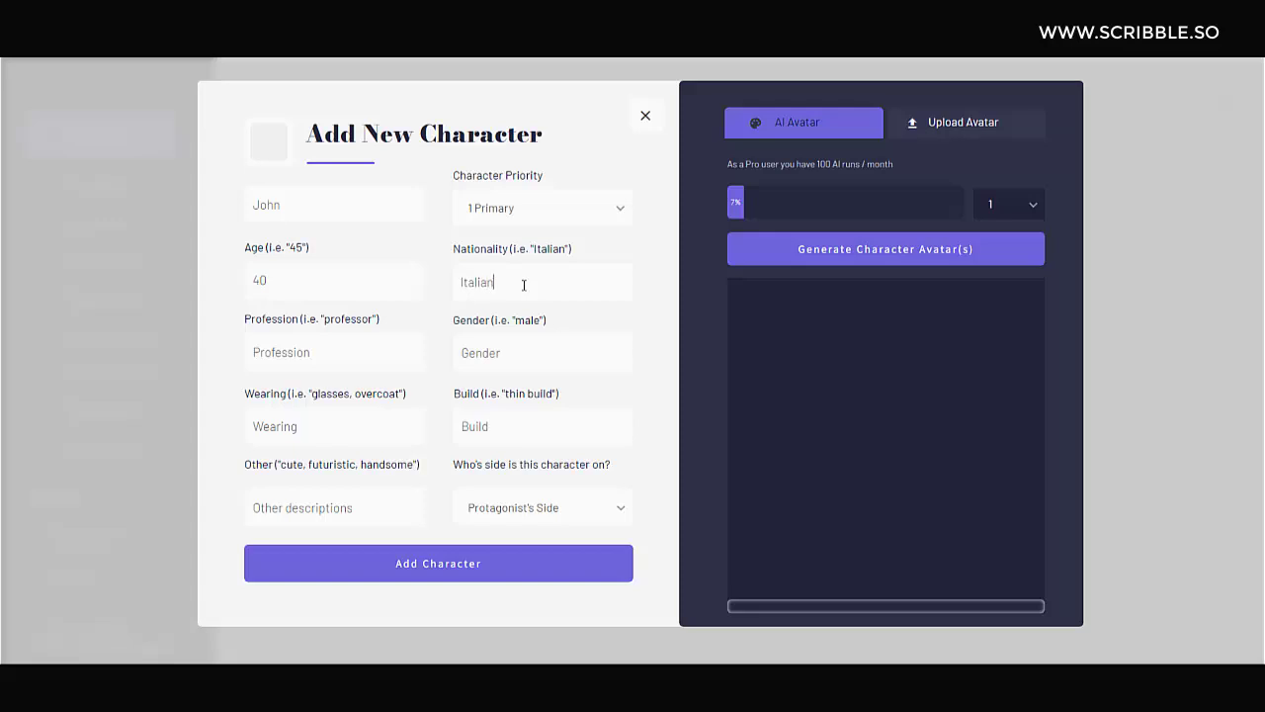
{"action": "key", "text": "Tab"}
{"action": "type", "text": "P"}
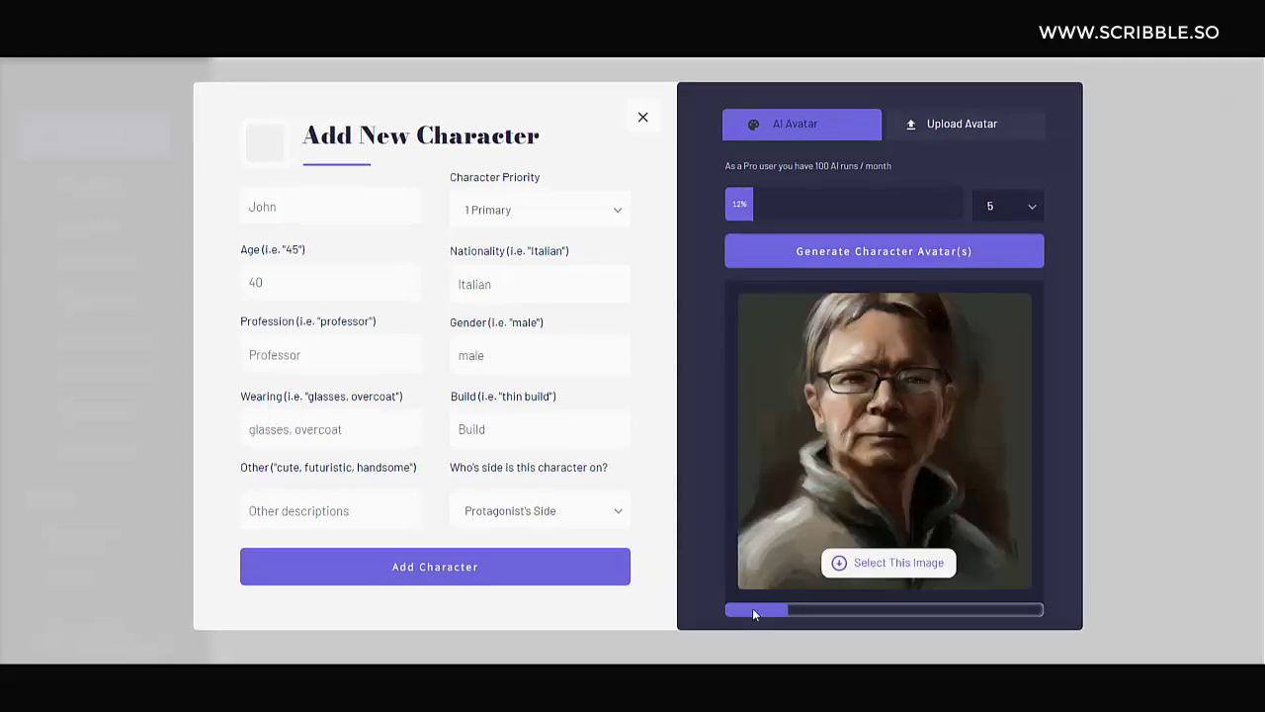
- Browse the generated avatars to the last one, and choose priority 1 Primary and Protagonist's Side for the character
{"action": "left_click_drag", "start_coordinate": [752, 608], "coordinate": [1009, 591]}
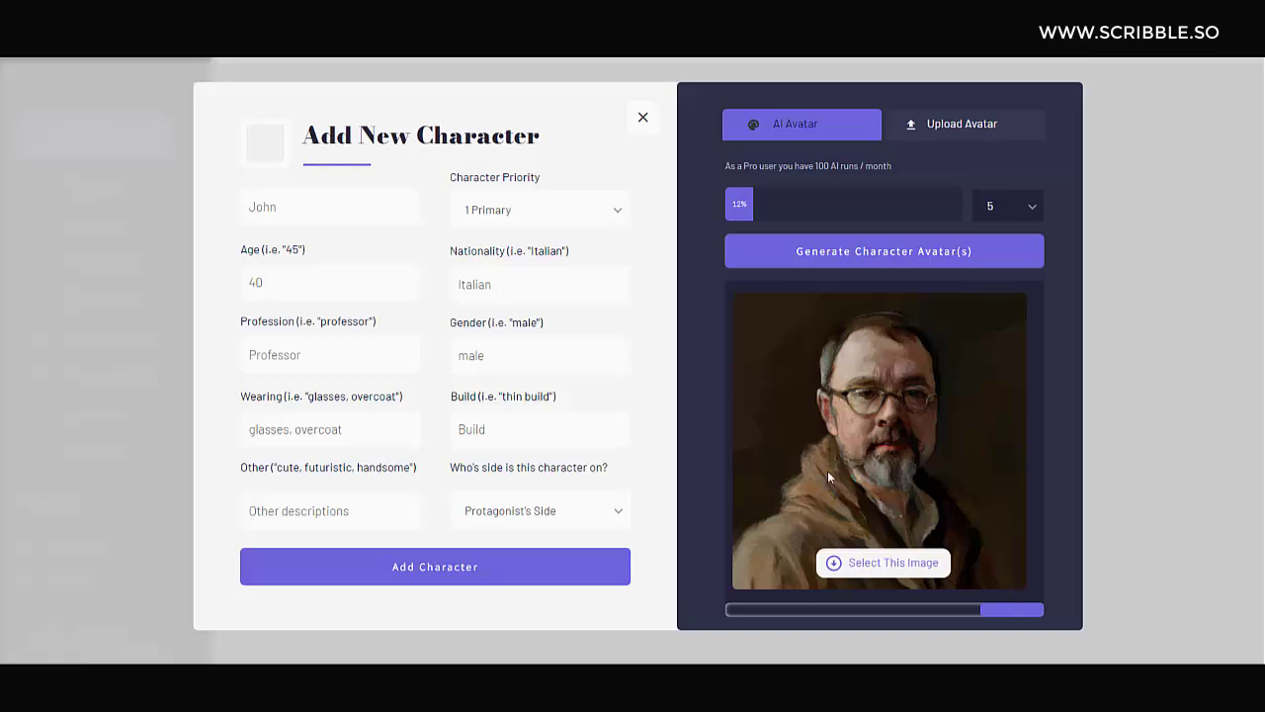
{"action": "left_click", "coordinate": [568, 211]}
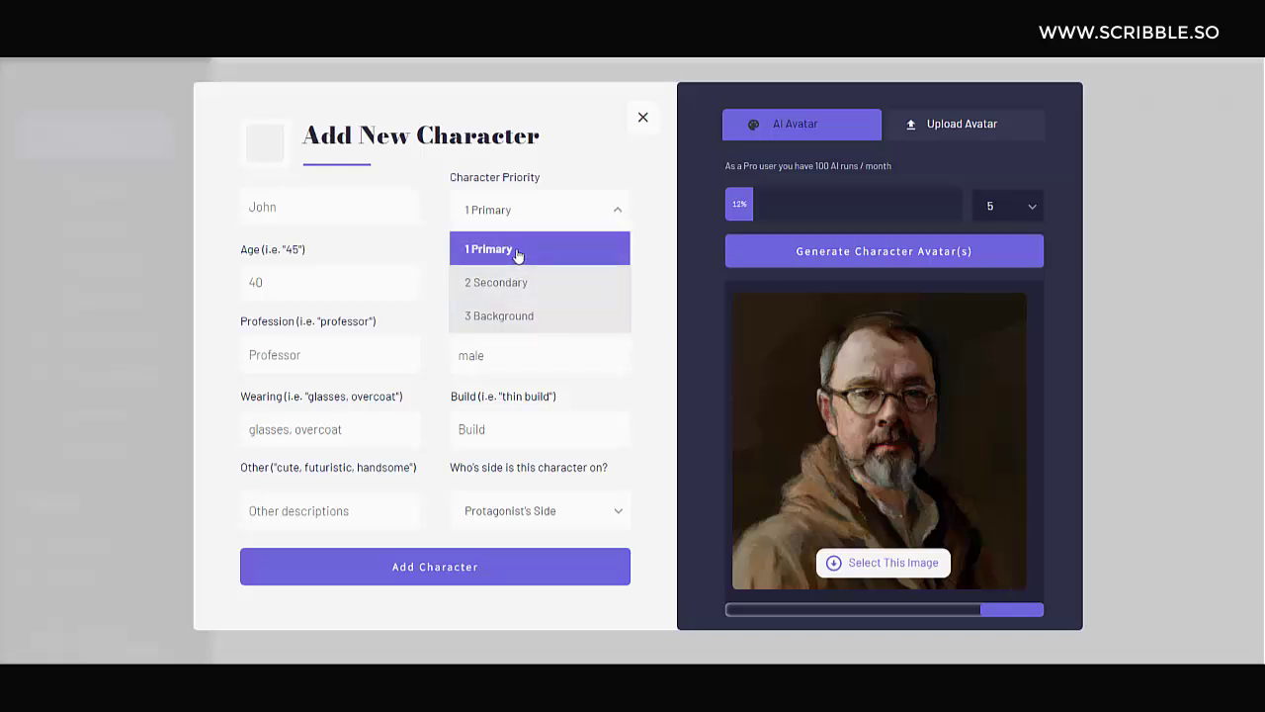
{"action": "left_click", "coordinate": [517, 254]}
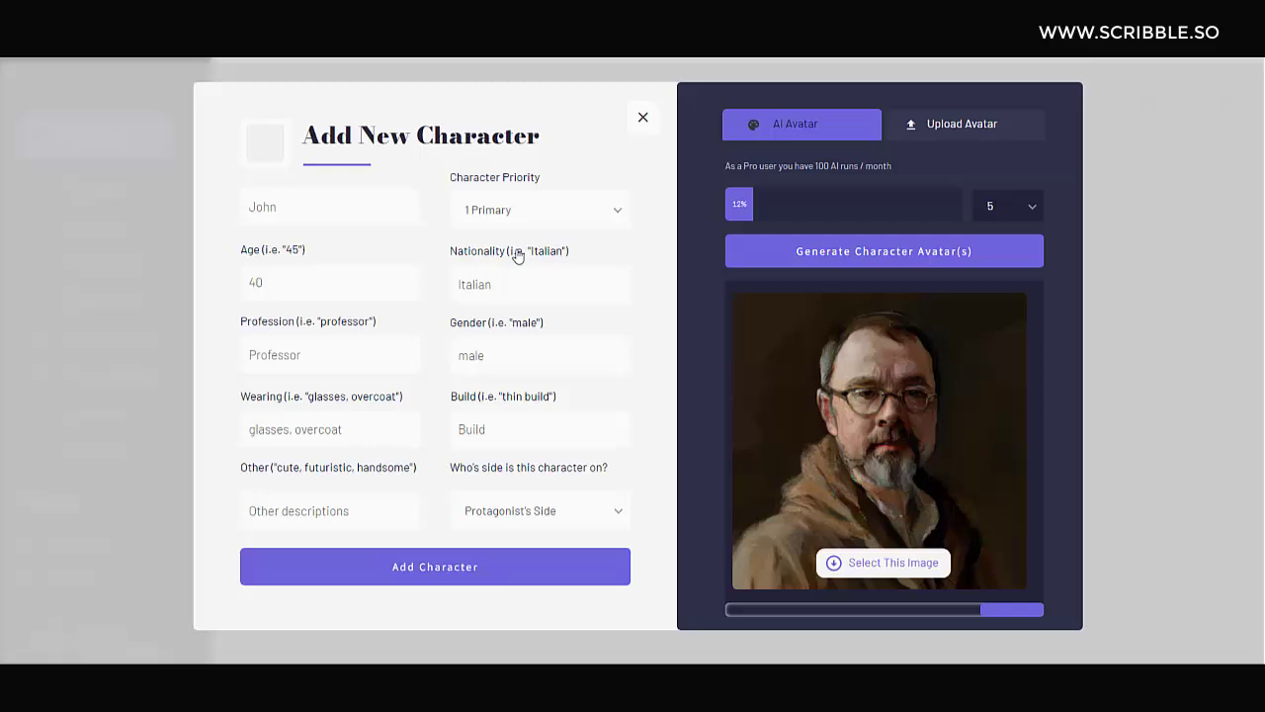
{"action": "left_click", "coordinate": [512, 511]}
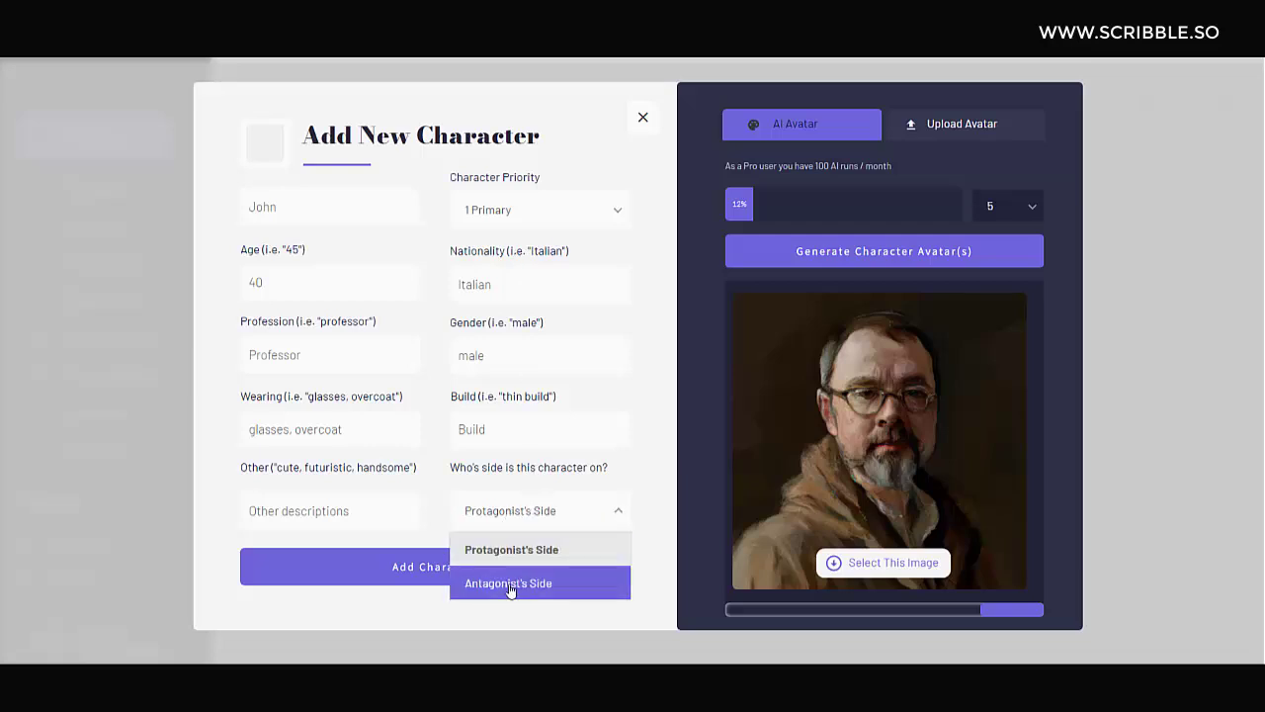
{"action": "left_click", "coordinate": [543, 549]}
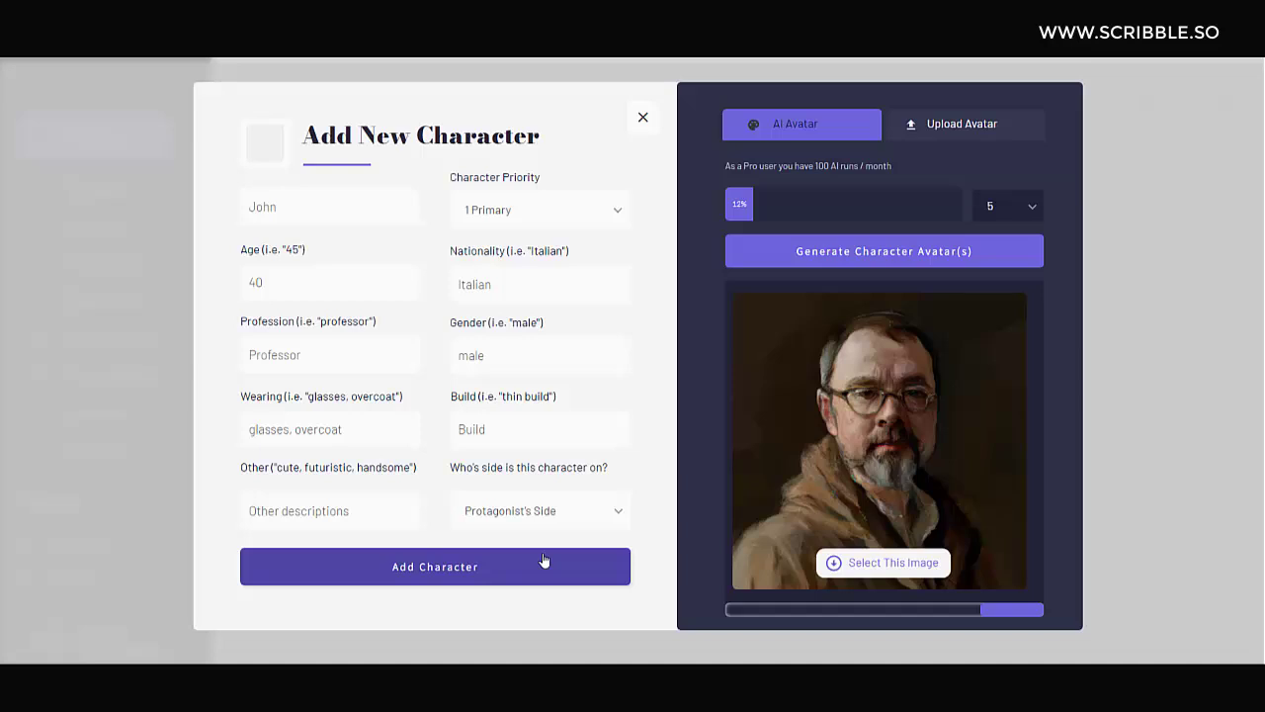
- Select the portrait of the bearded man in glasses as the avatar and add the character to the book
{"action": "left_click", "coordinate": [896, 572]}
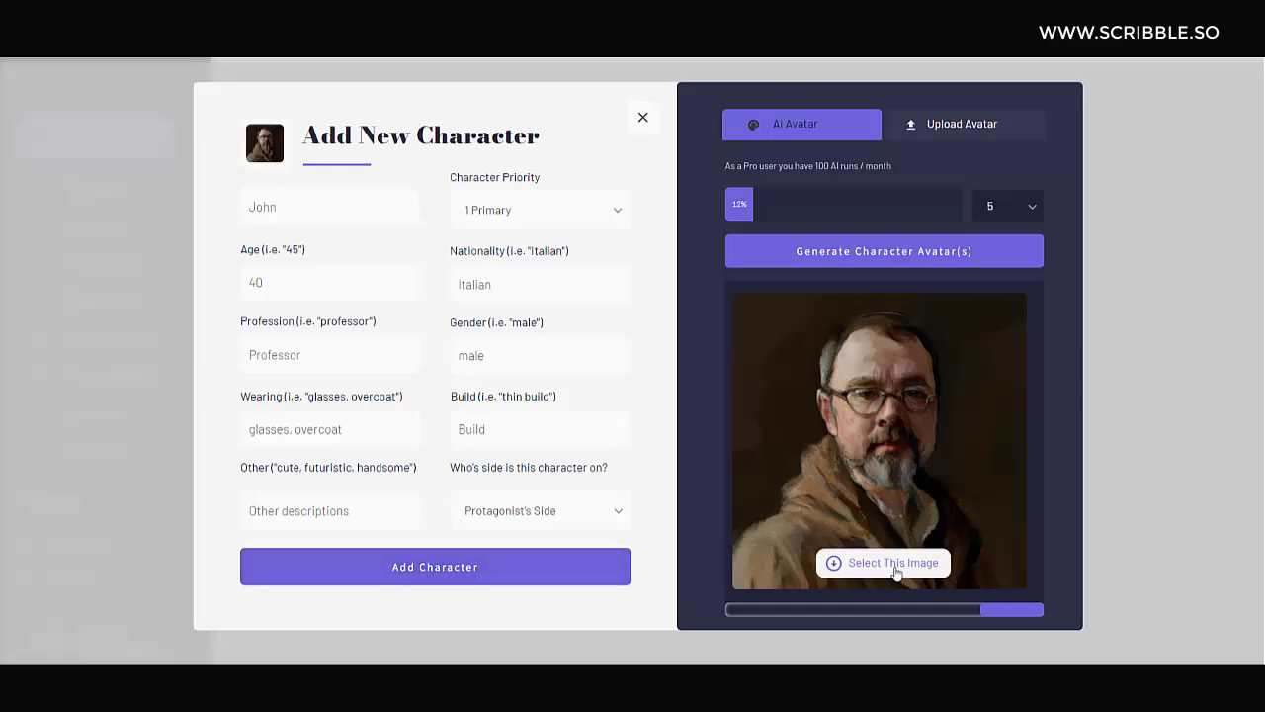
{"action": "left_click", "coordinate": [439, 576]}
- Look at the AI images stored for the new character and return to the character list
{"action": "scroll", "coordinate": [500, 565], "scroll_direction": "down", "scroll_amount": 1}
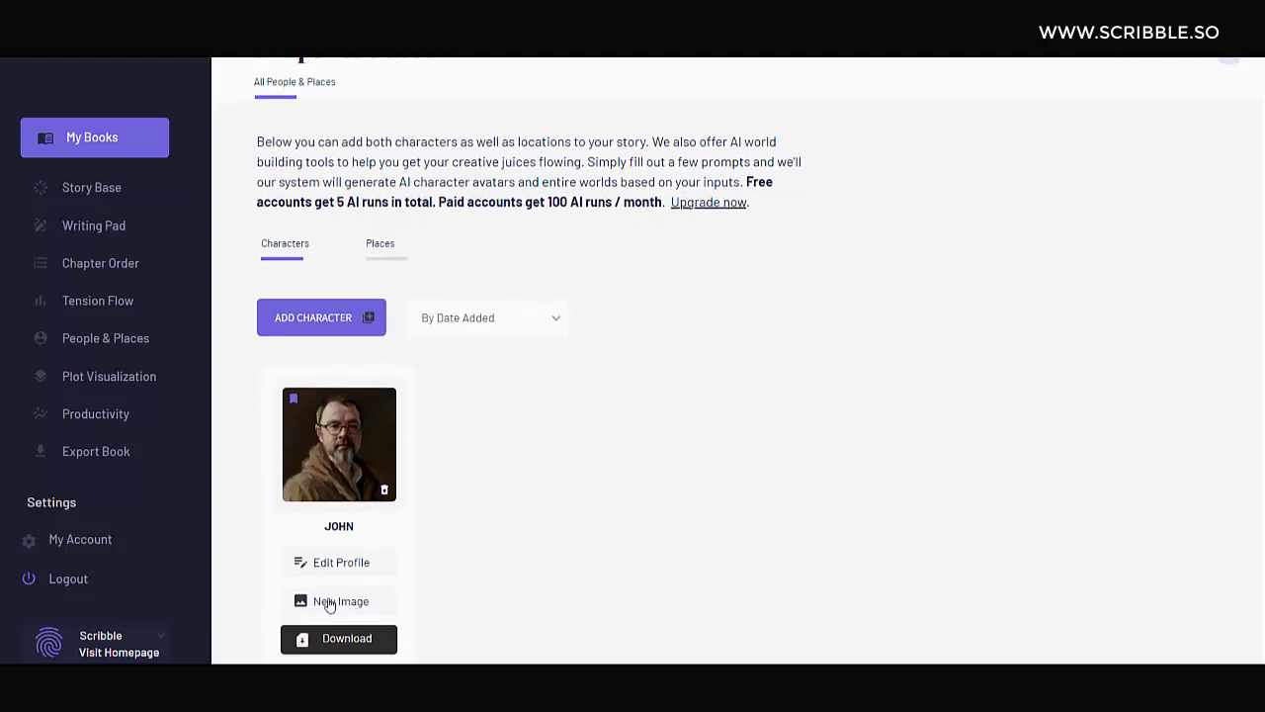
{"action": "left_click", "coordinate": [340, 600]}
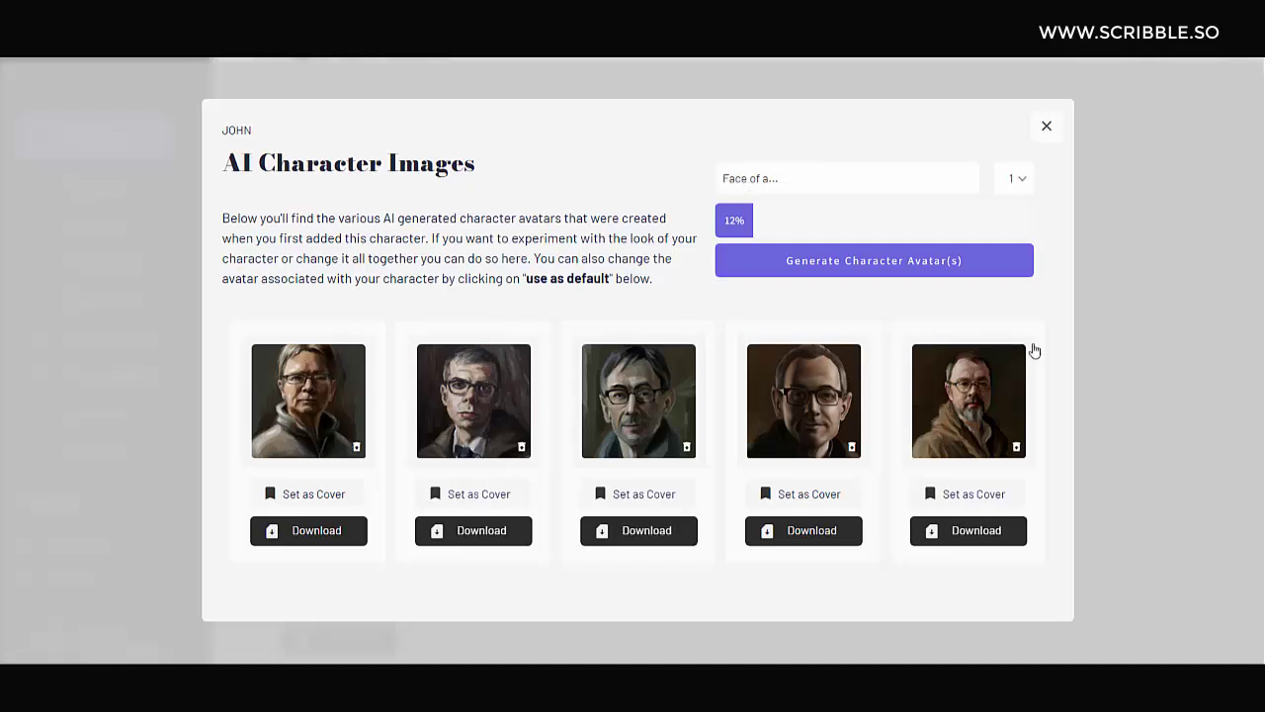
{"action": "left_click", "coordinate": [1127, 339]}
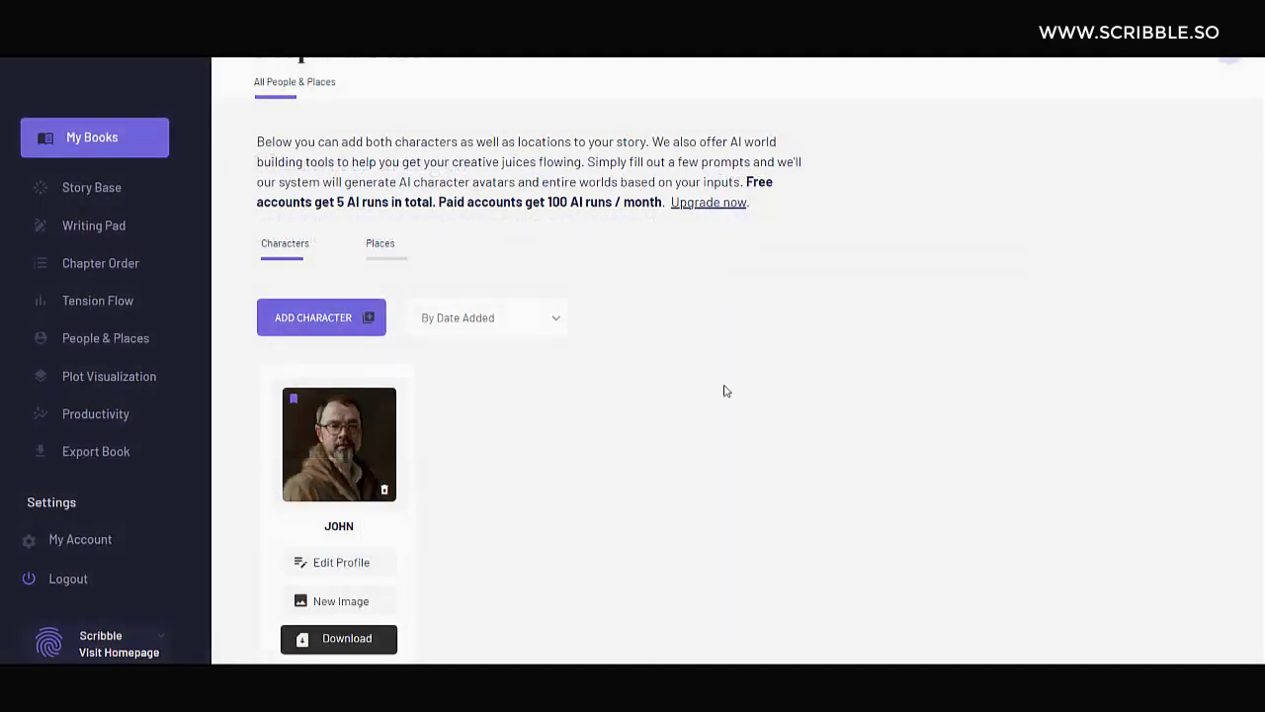
- Look through the writing sections of the new character's profile, including Obstacles and Lies
{"action": "left_click", "coordinate": [336, 562]}
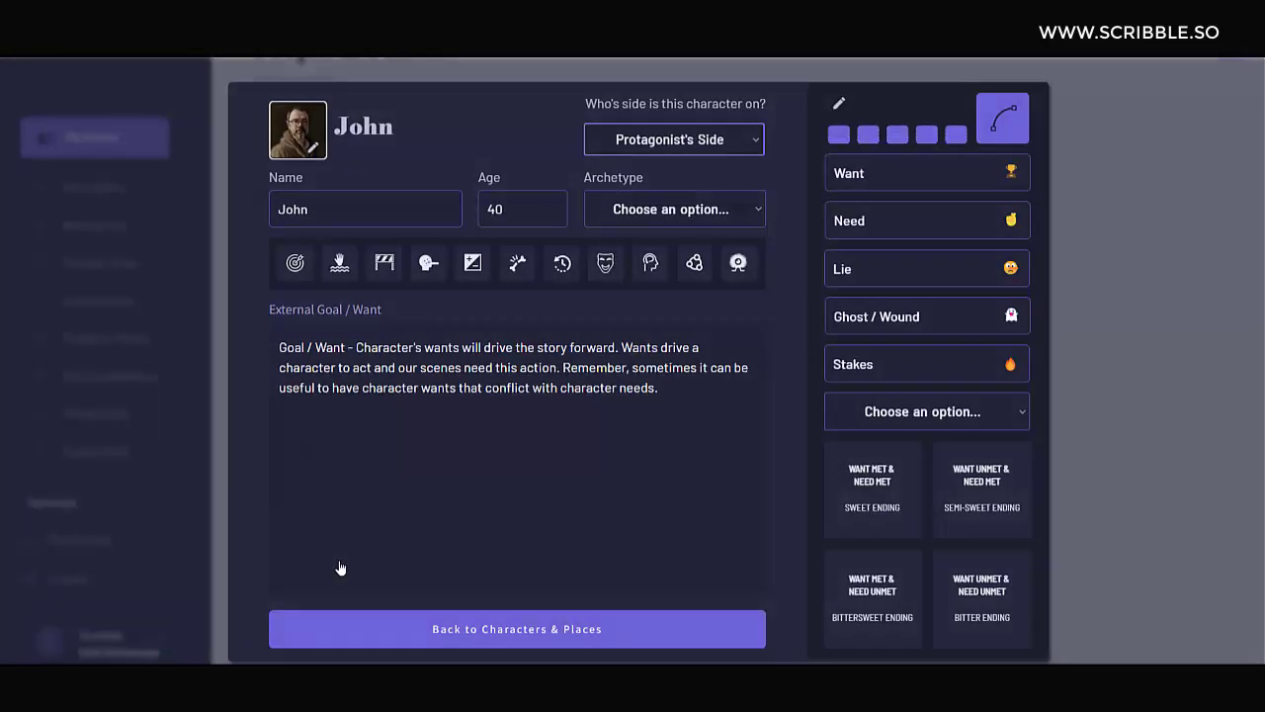
{"action": "left_click", "coordinate": [339, 263]}
{"action": "left_click", "coordinate": [380, 267]}
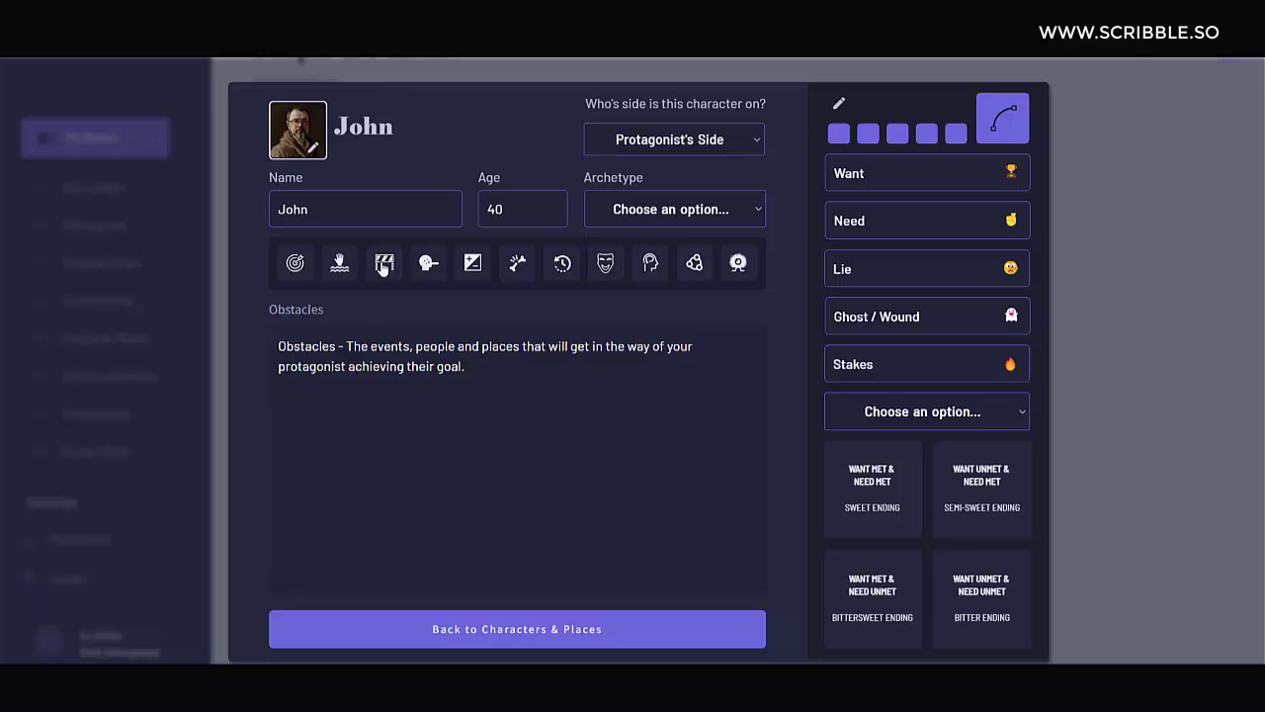
{"action": "left_click", "coordinate": [424, 267]}
- Give the character a Negative Change Arc / Fall Arc and the ending option "Wants unmet | Needs met"
{"action": "left_click", "coordinate": [1004, 119]}
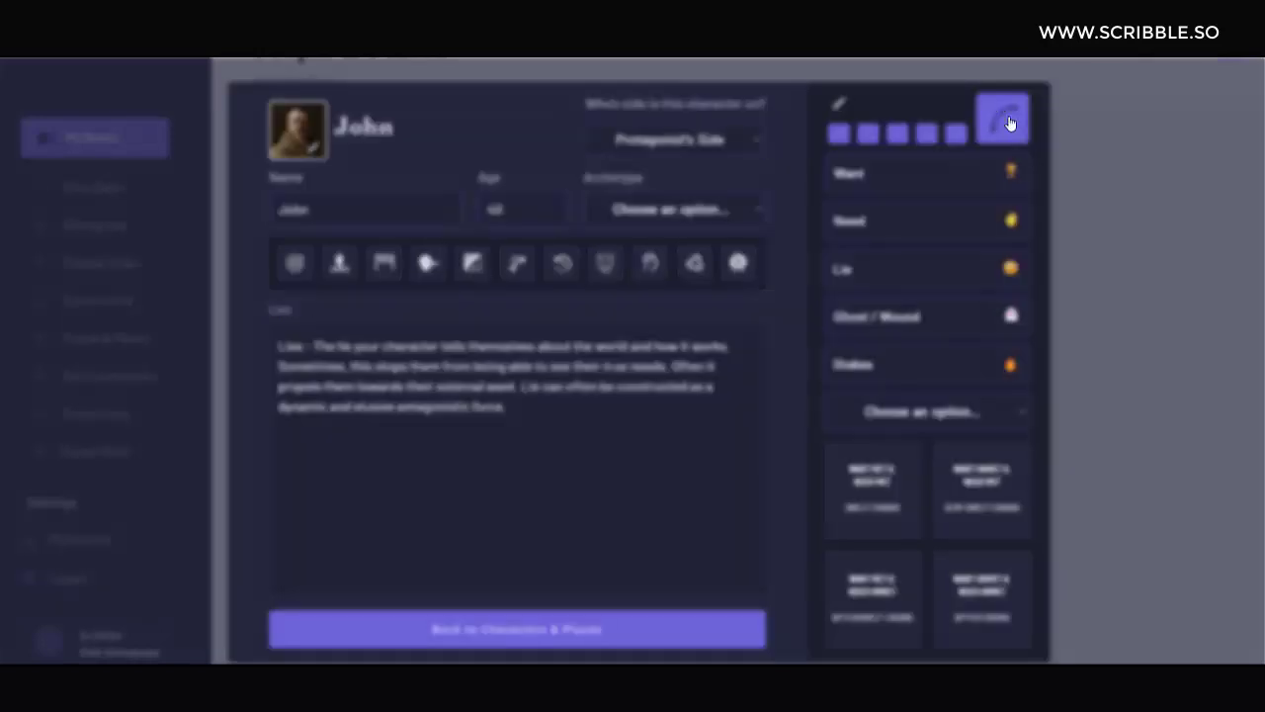
{"action": "left_click", "coordinate": [837, 385]}
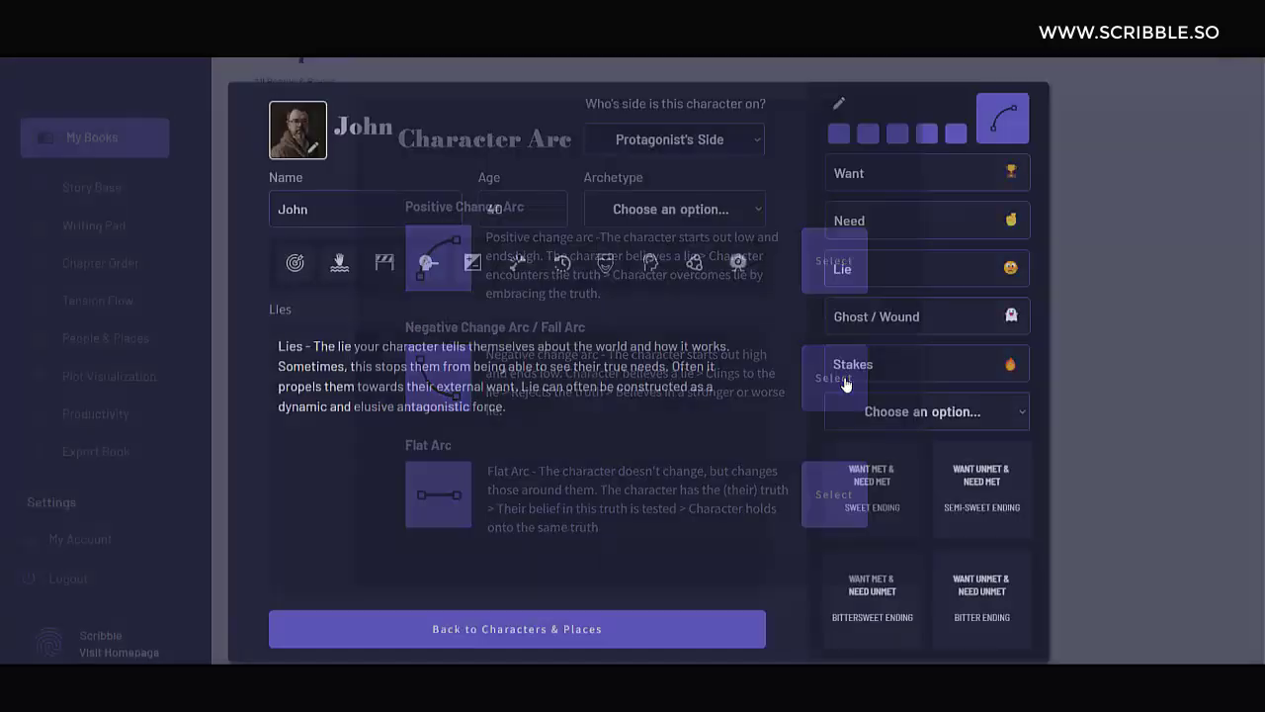
{"action": "left_click", "coordinate": [924, 417]}
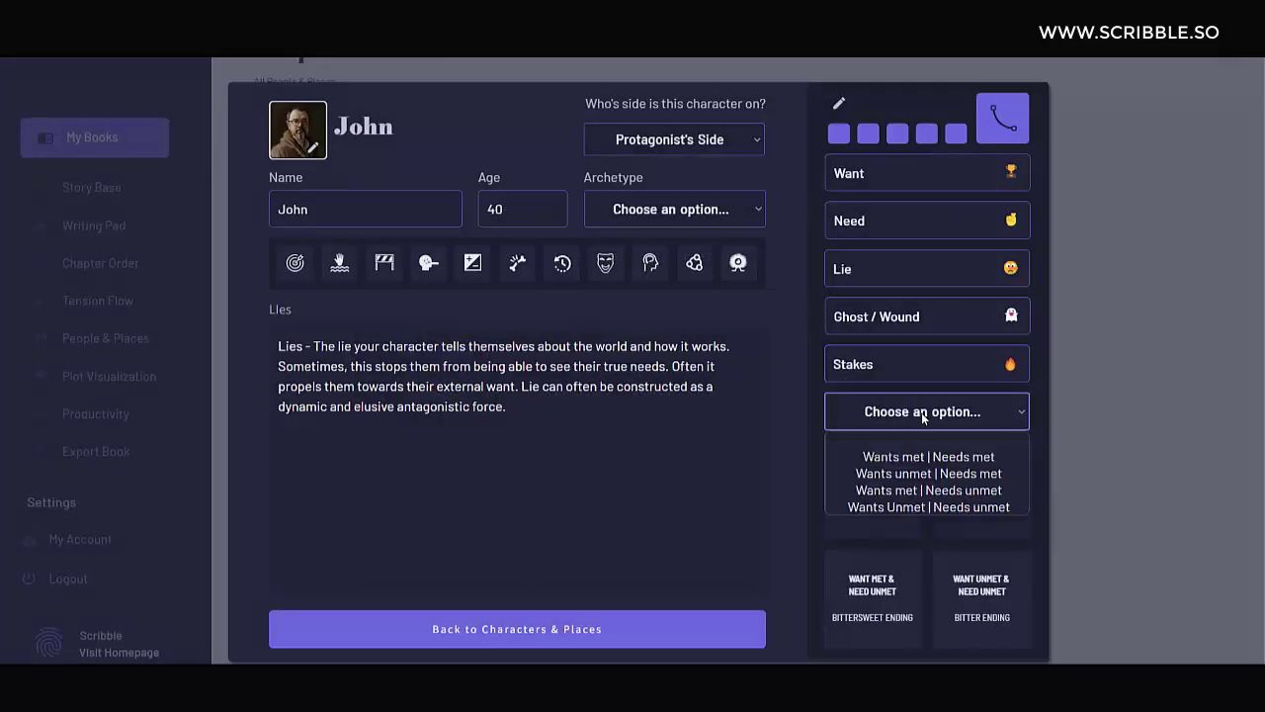
{"action": "left_click", "coordinate": [920, 473]}
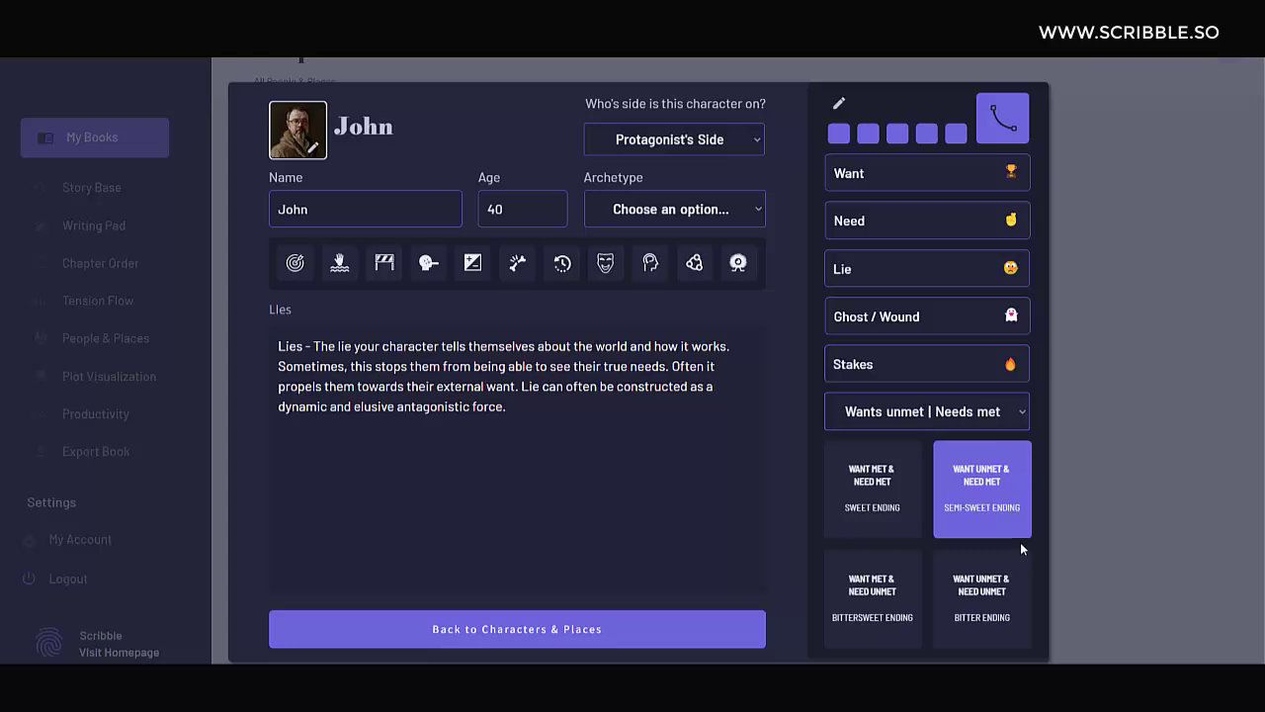
{"action": "left_click", "coordinate": [1179, 419]}
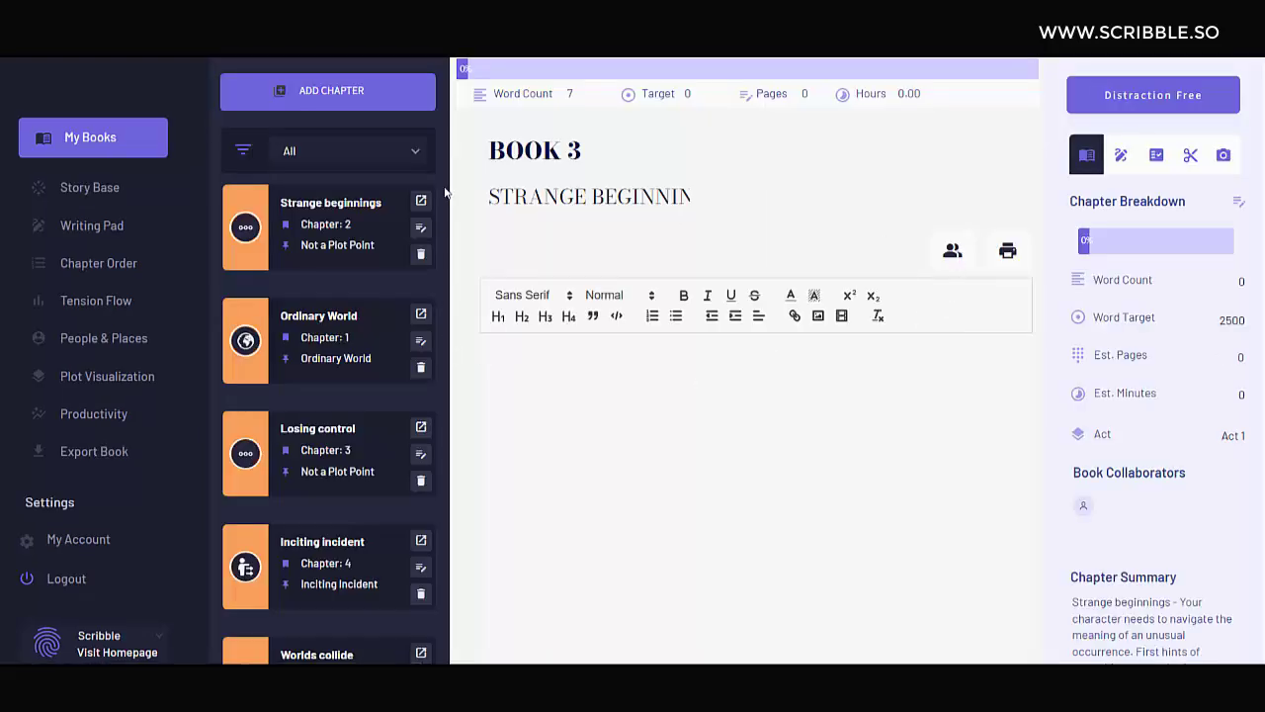
- Add the new character to the Strange beginnings chapter
{"action": "left_click", "coordinate": [952, 250]}
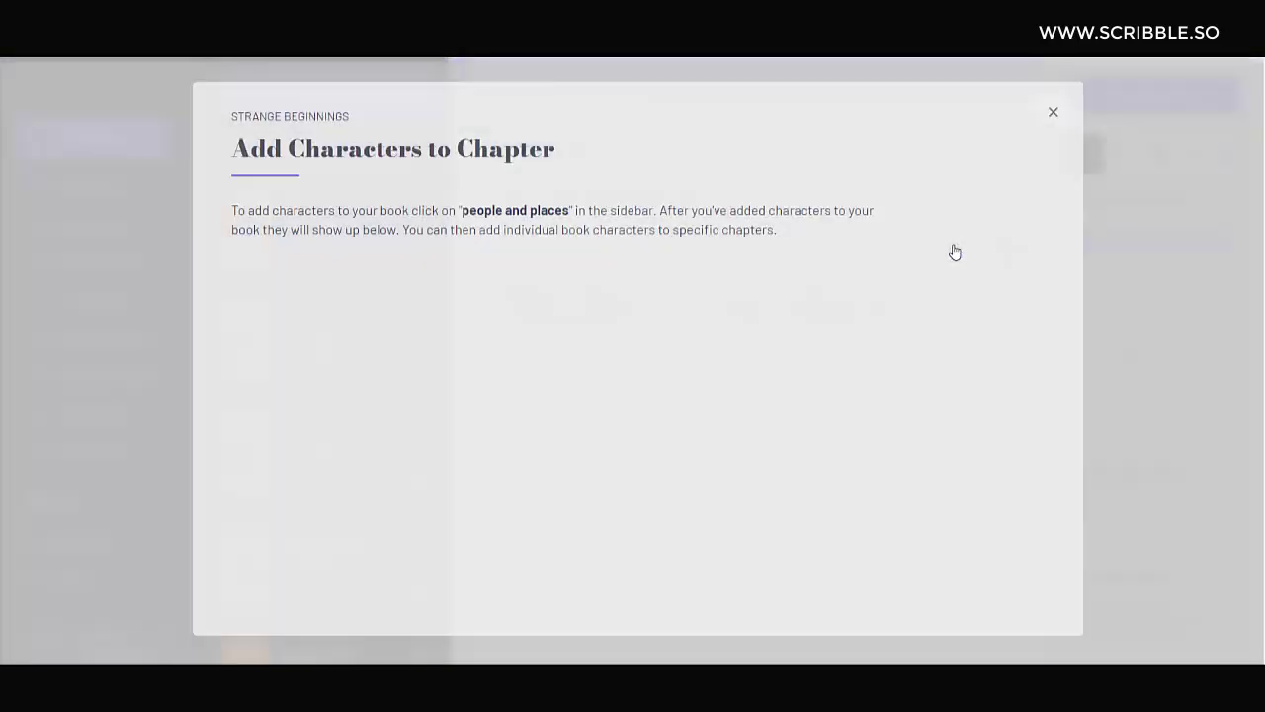
{"action": "left_click", "coordinate": [313, 471]}
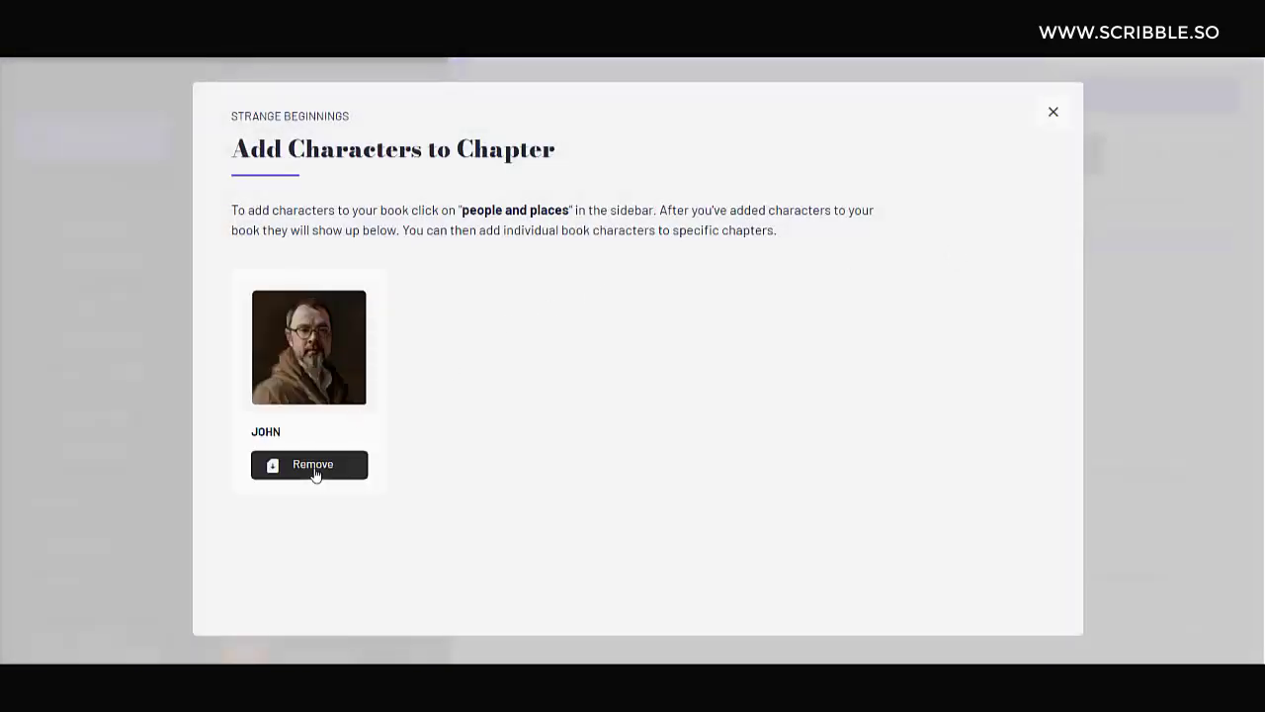
{"action": "left_click", "coordinate": [1053, 112]}
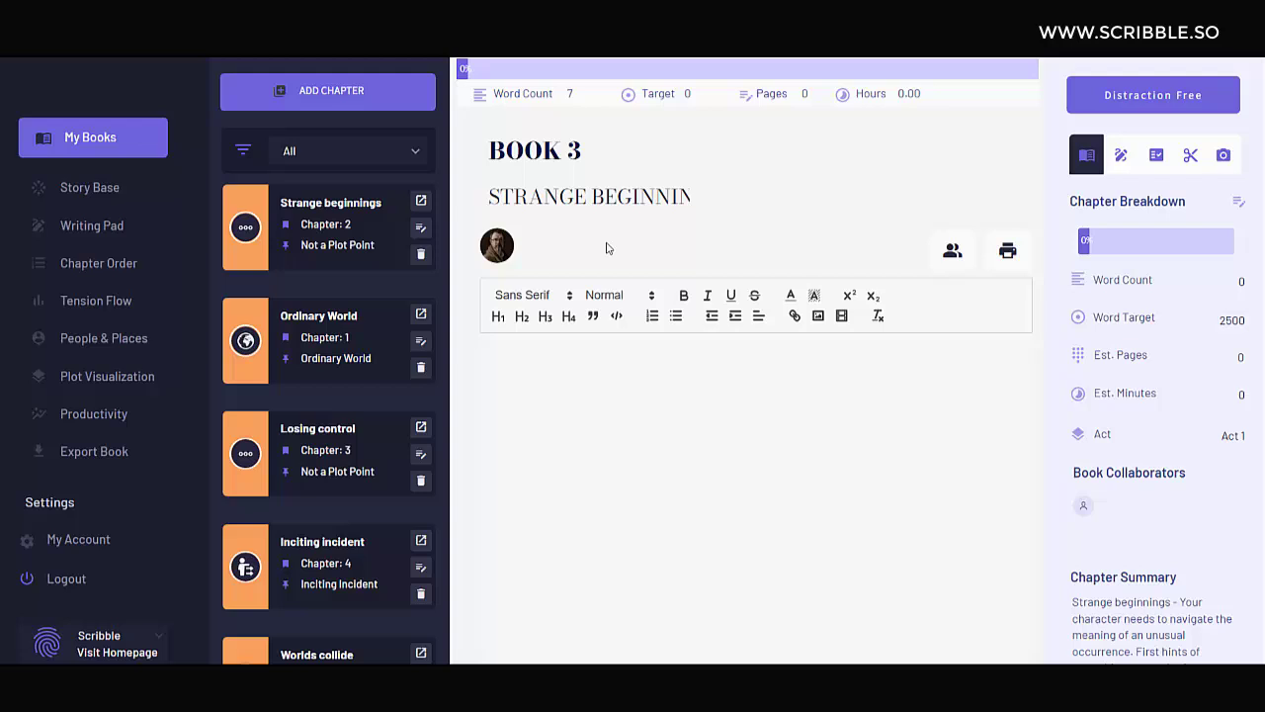
- Start a new place named Desert with futuristic style, a desert village with mountains, located in the Sahara desert, and generate five AI images
{"action": "left_click", "coordinate": [115, 342]}
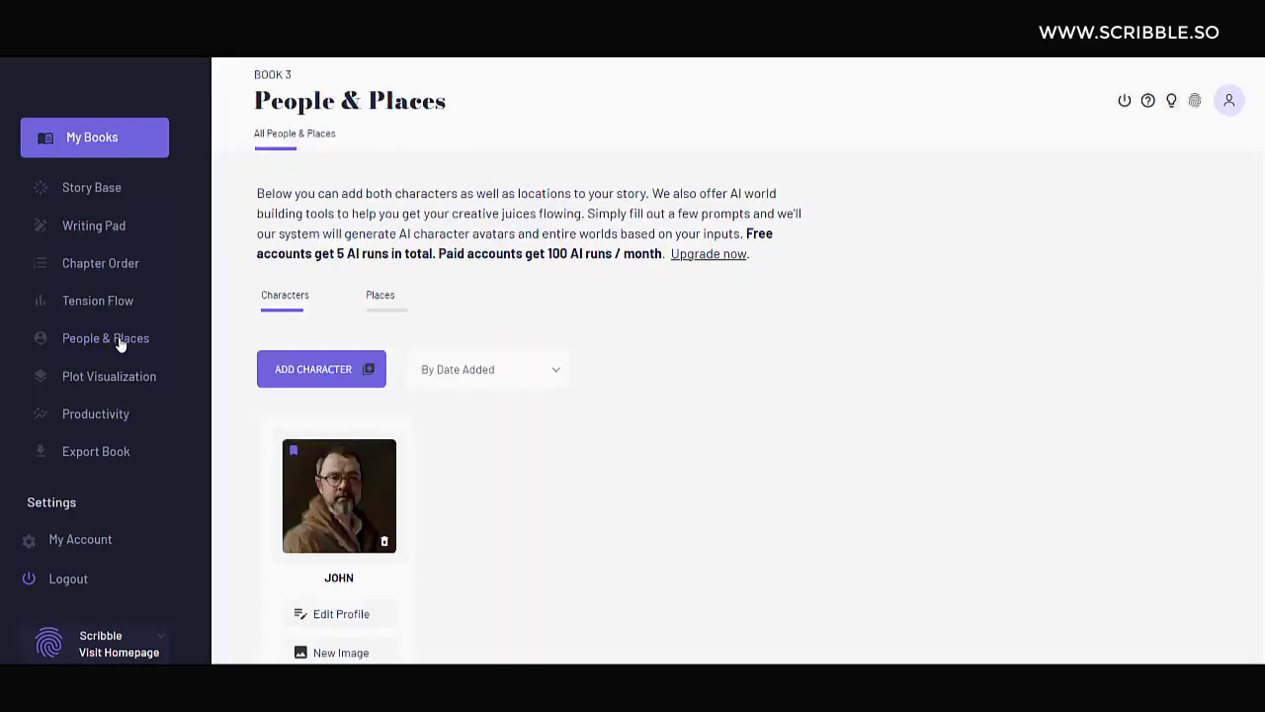
{"action": "left_click", "coordinate": [384, 303]}
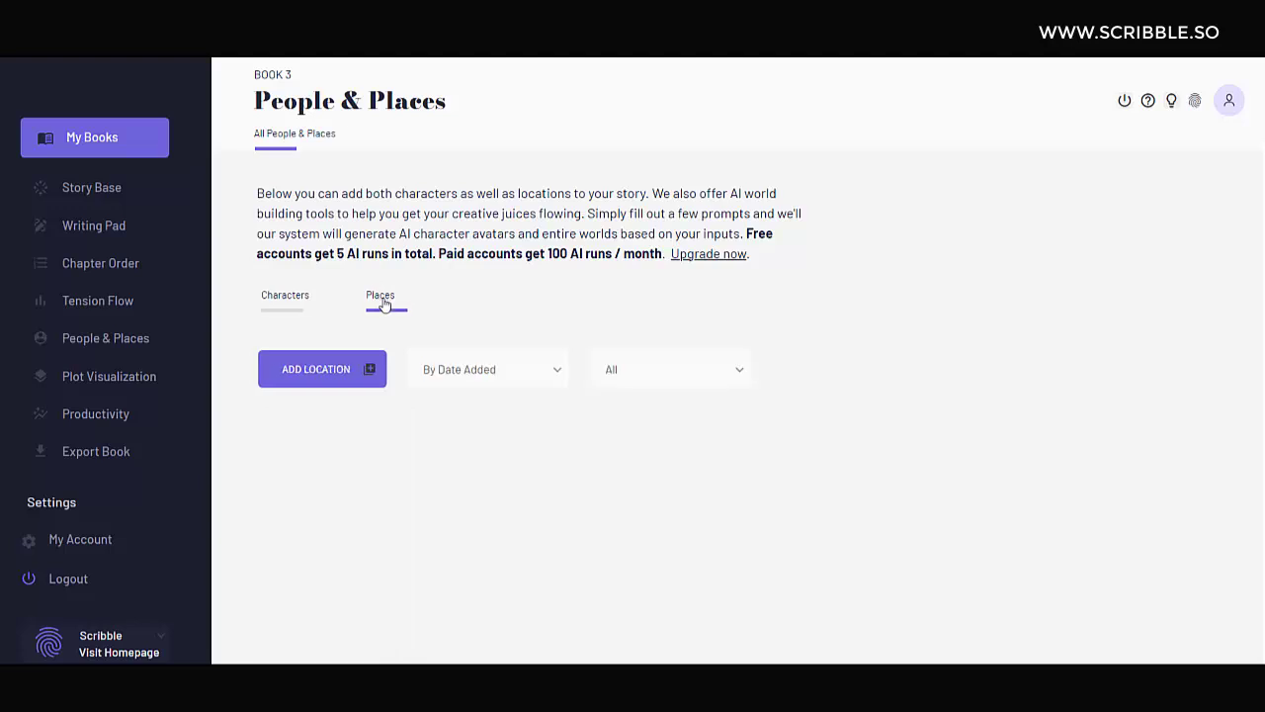
{"action": "left_click", "coordinate": [330, 369]}
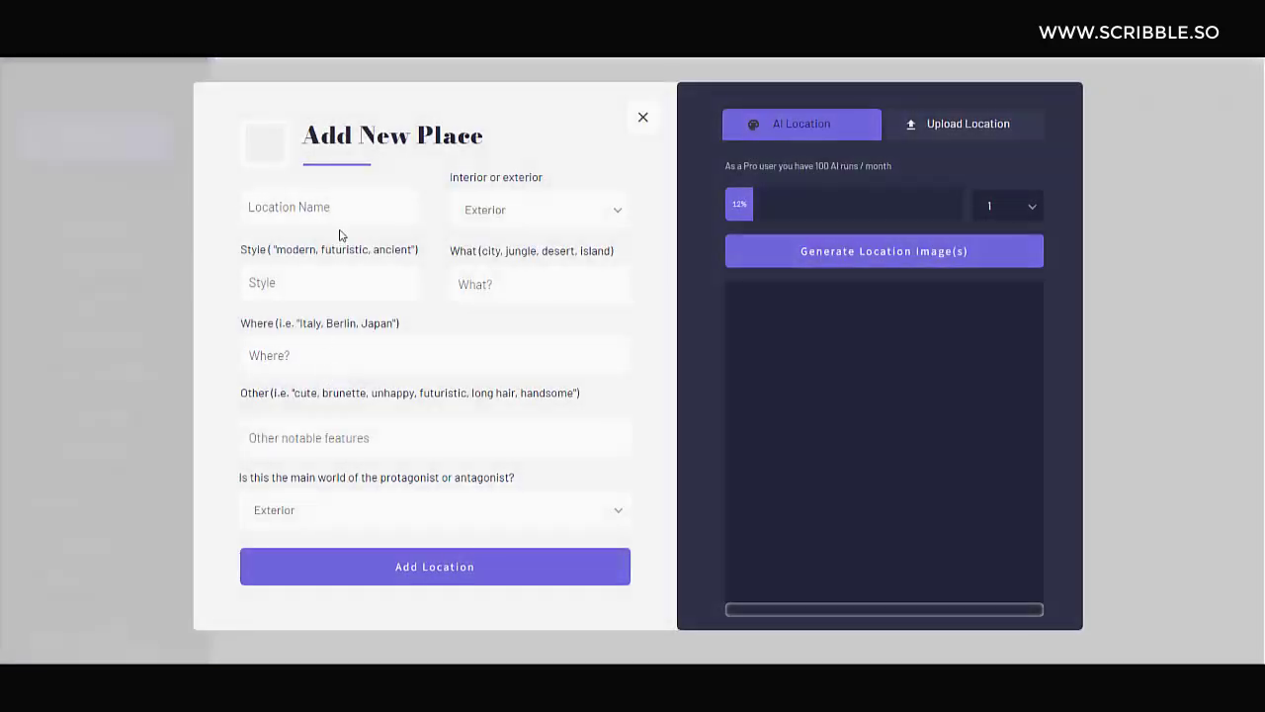
{"action": "type", "text": "Desert"}
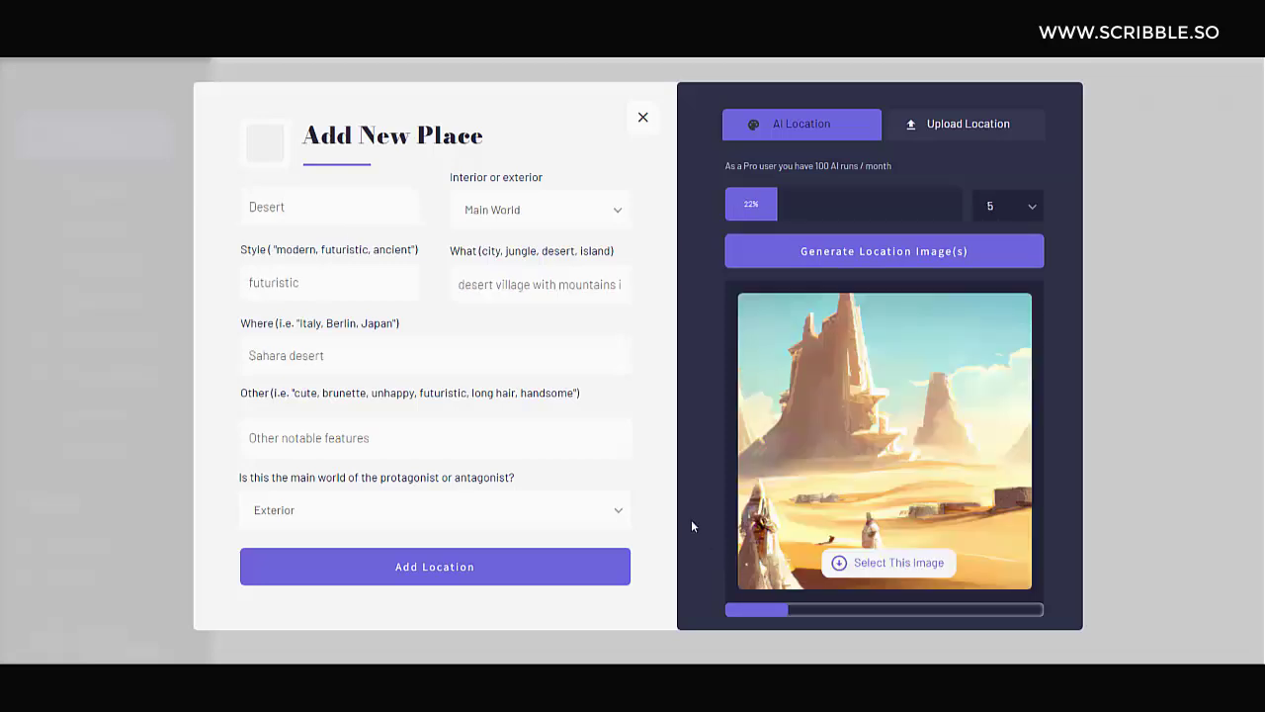
- Classify the Desert place as Main World, use the first generated image with the tall rock tower, and add the location
{"action": "left_click", "coordinate": [609, 217]}
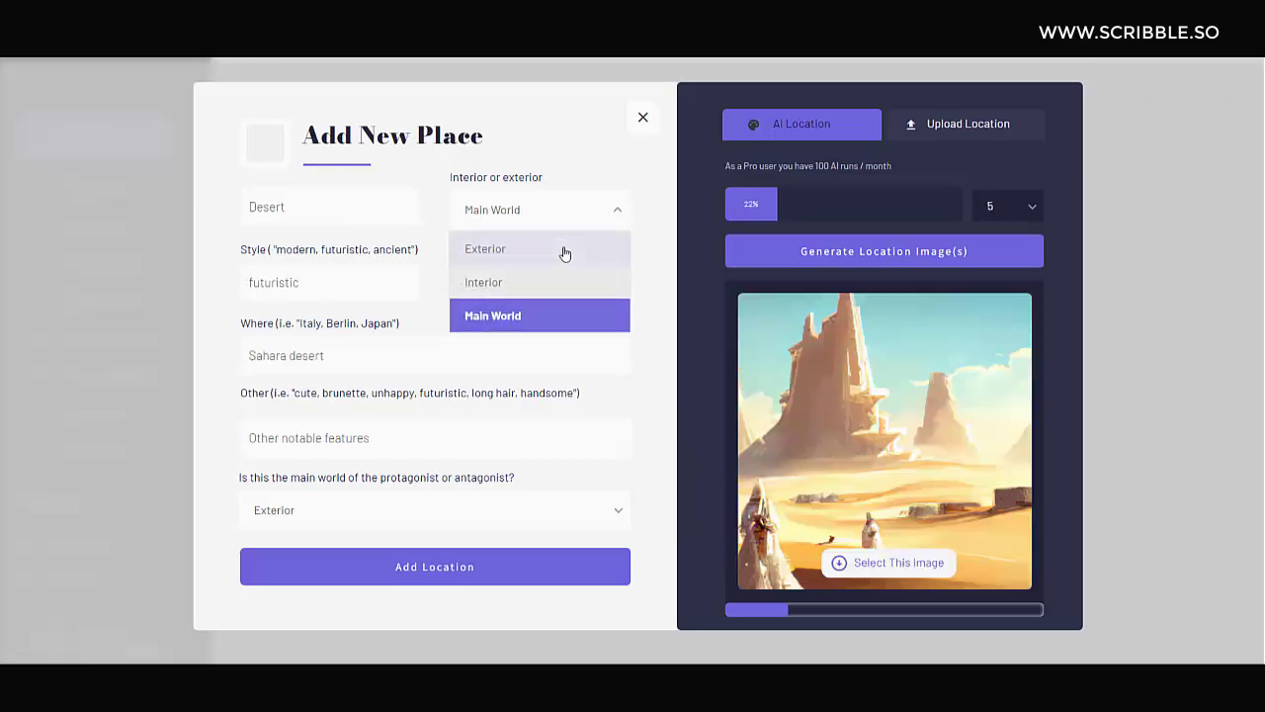
{"action": "left_click", "coordinate": [528, 319]}
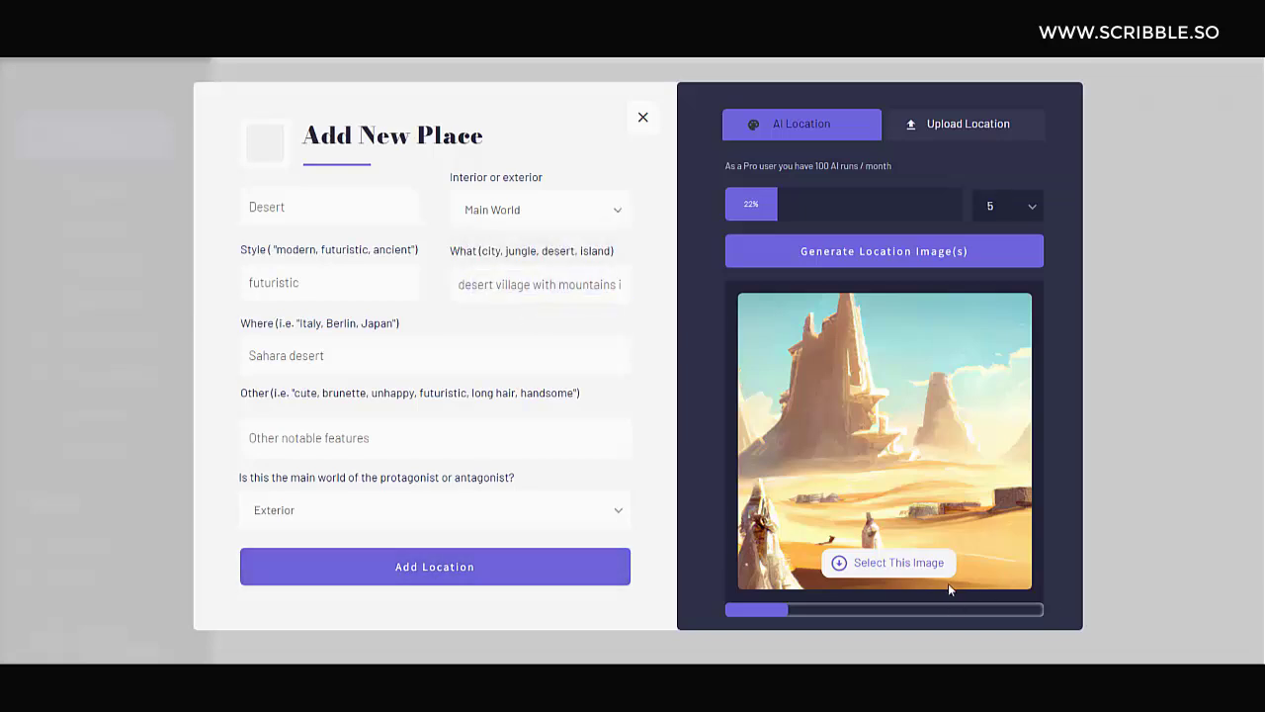
{"action": "left_click", "coordinate": [908, 562]}
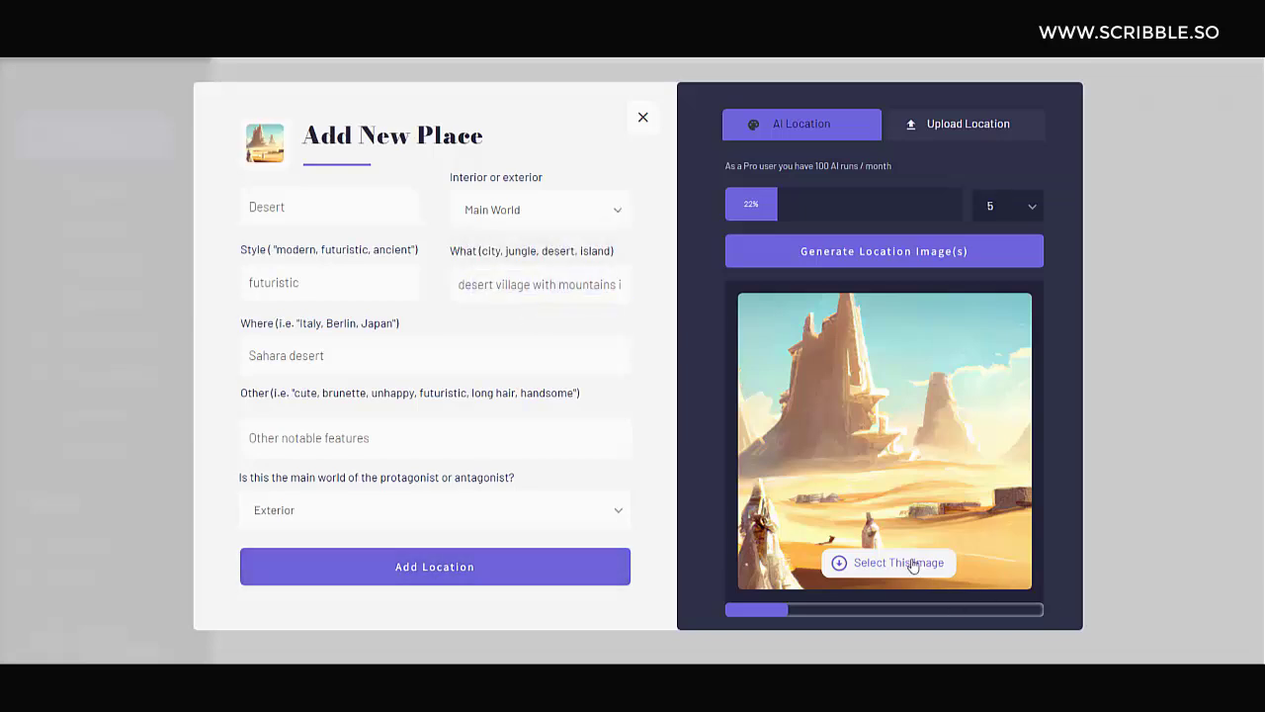
{"action": "left_click", "coordinate": [443, 574]}
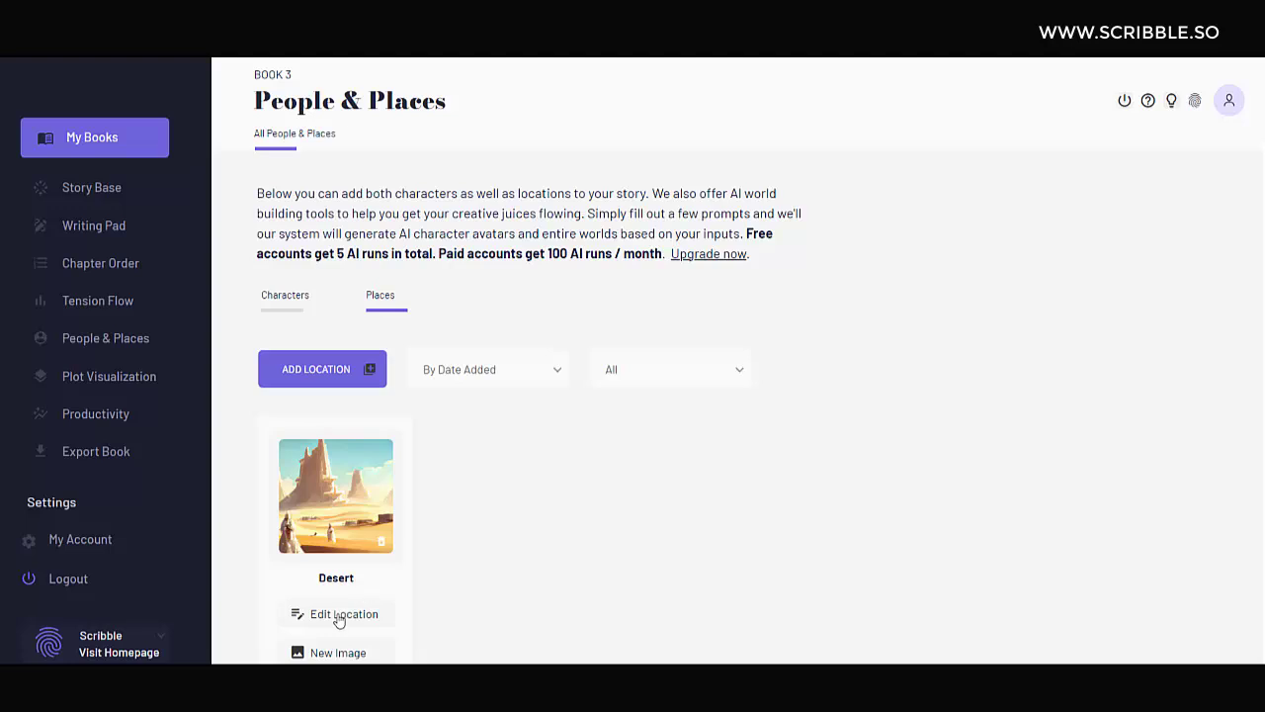
- Look through the world-building sections of the Desert place, including History and Geography, and return to the places list
{"action": "left_click", "coordinate": [339, 615]}
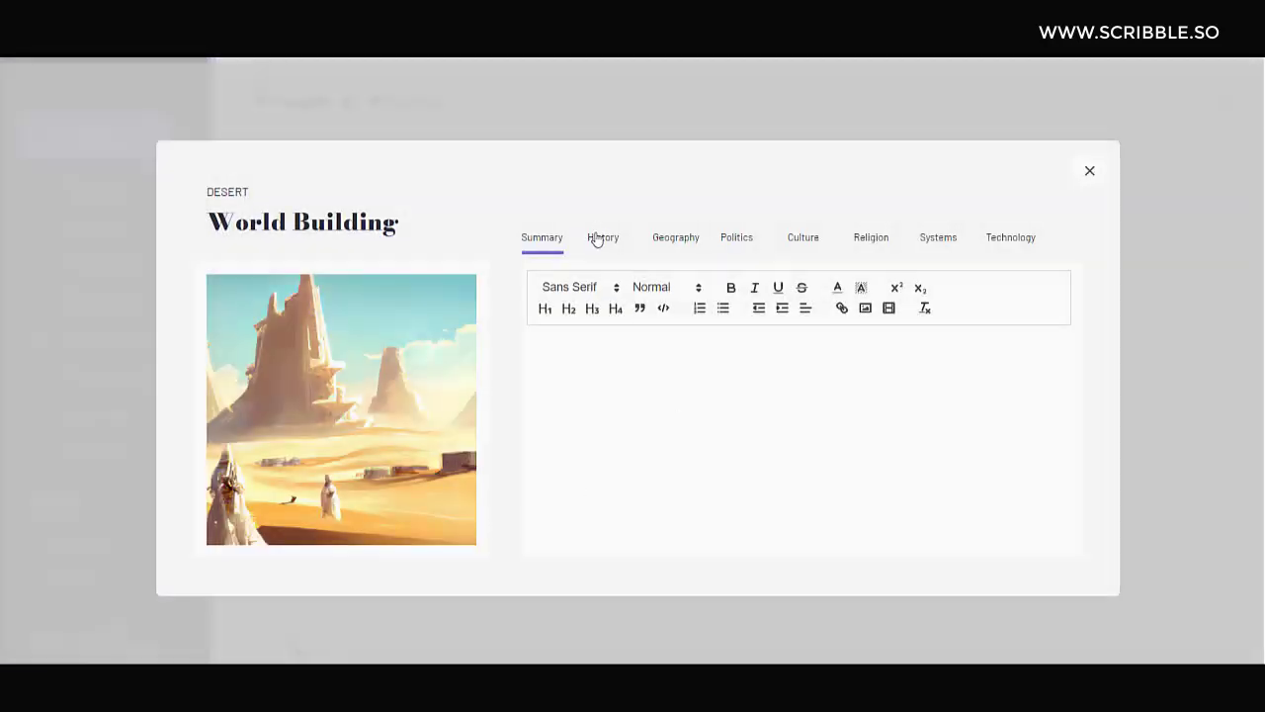
{"action": "left_click", "coordinate": [597, 240]}
{"action": "left_click", "coordinate": [672, 242]}
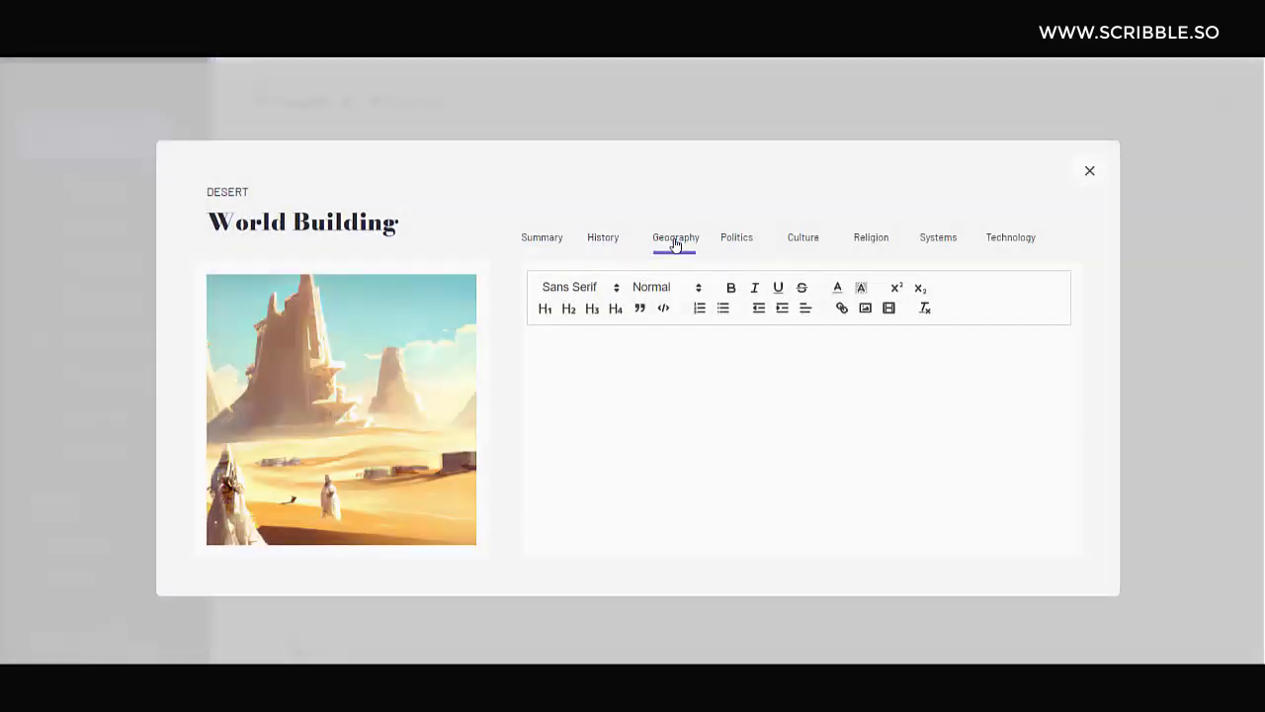
{"action": "left_click", "coordinate": [542, 243]}
{"action": "left_click", "coordinate": [559, 125]}
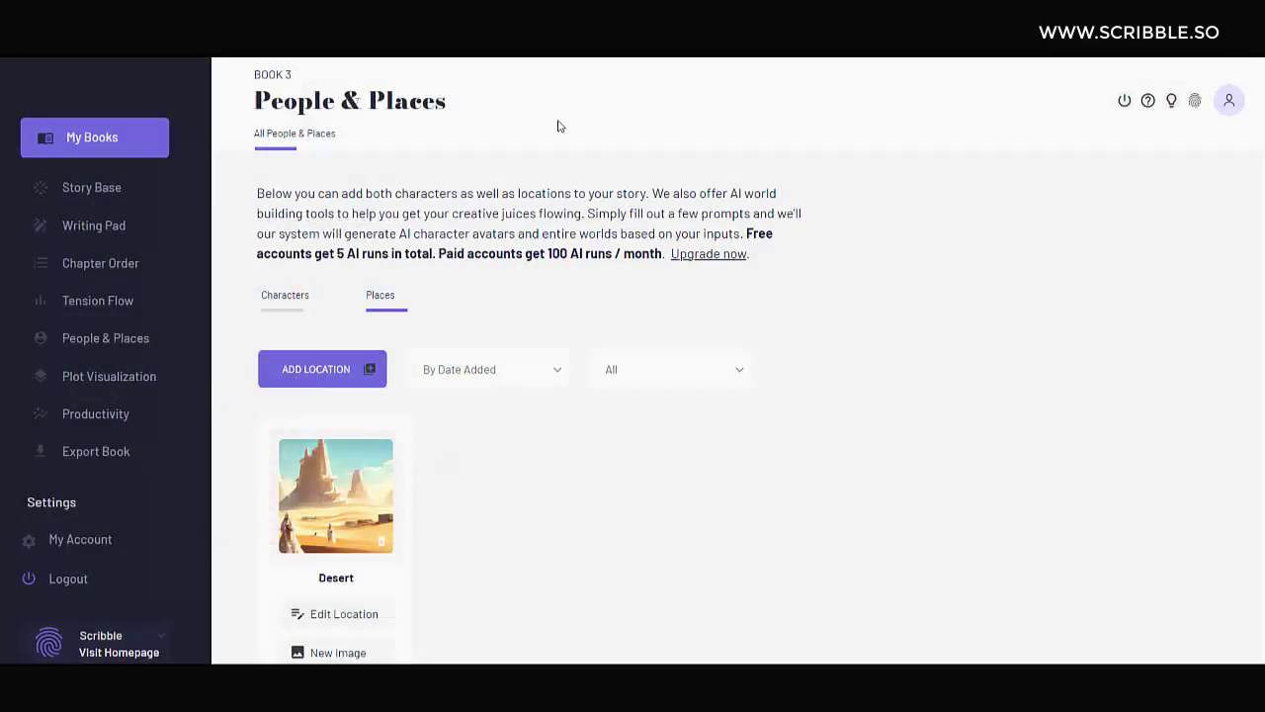
- Start another new place with Bohemian style, described as a bedroom with large window overlooking a lake
{"action": "left_click", "coordinate": [332, 368]}
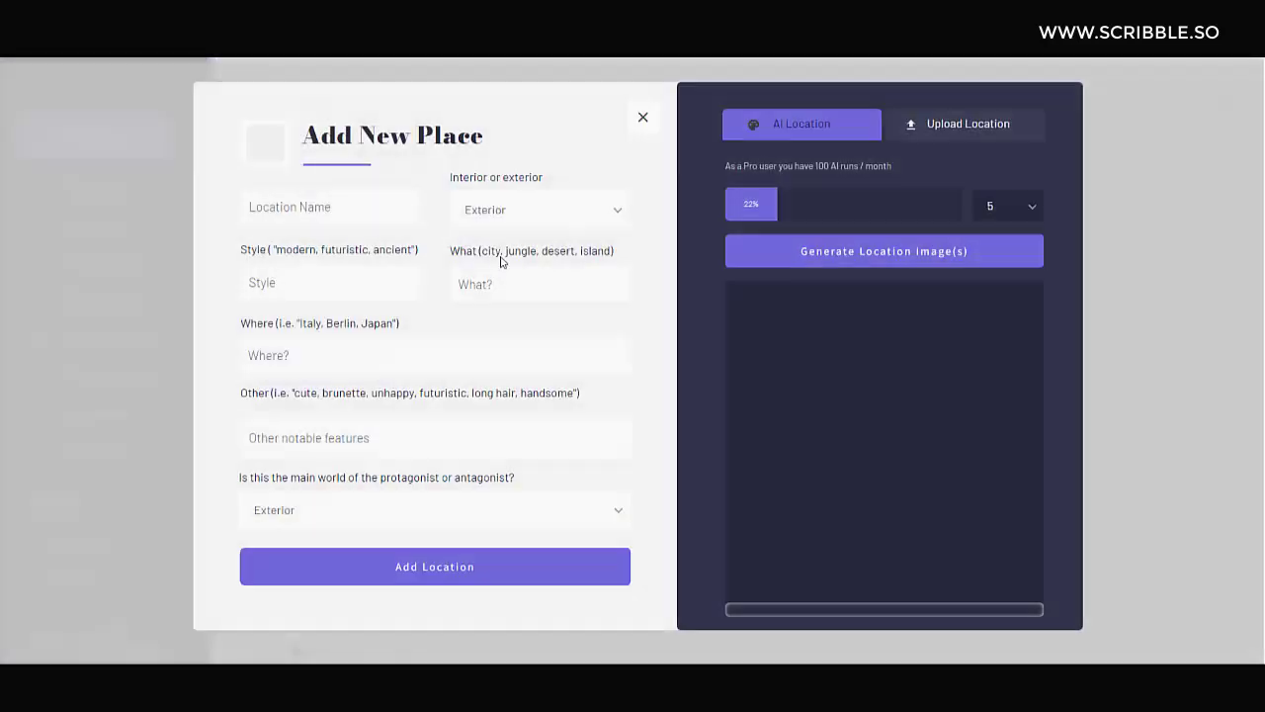
{"action": "left_click", "coordinate": [379, 293]}
{"action": "type", "text": "Bohemian"}
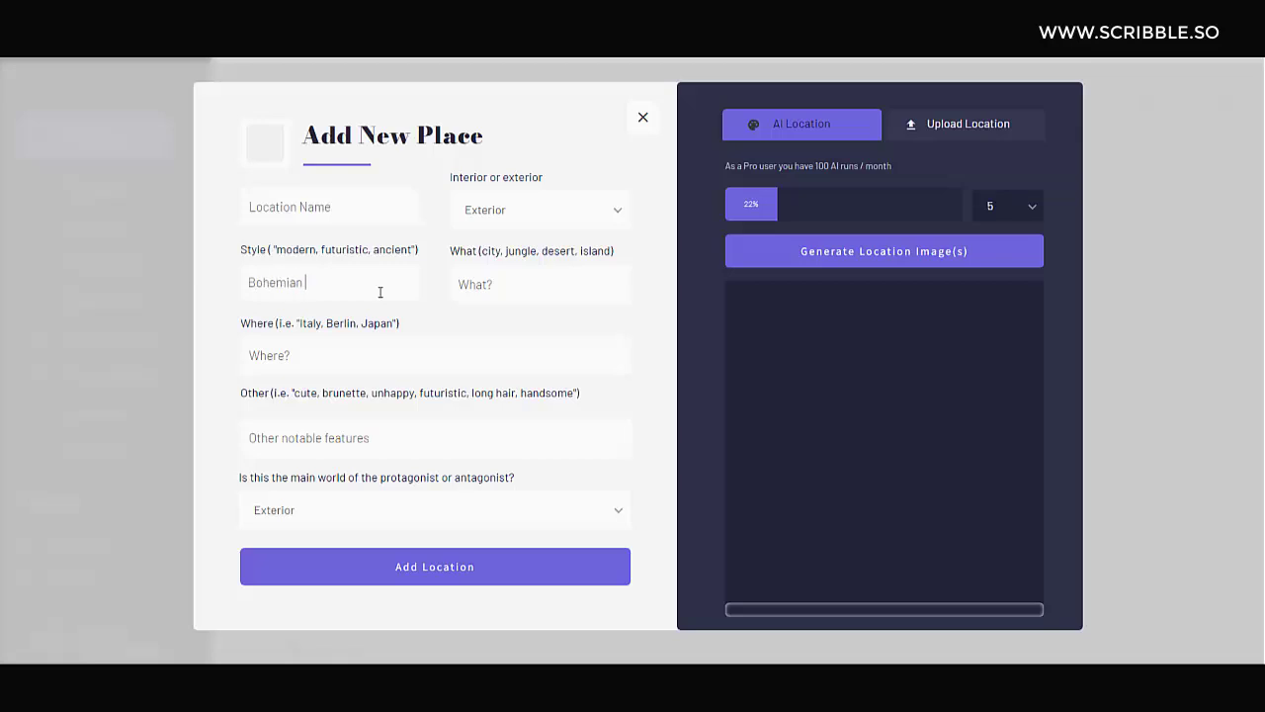
{"action": "left_click", "coordinate": [467, 290]}
{"action": "type", "text": "bedroom with la"}
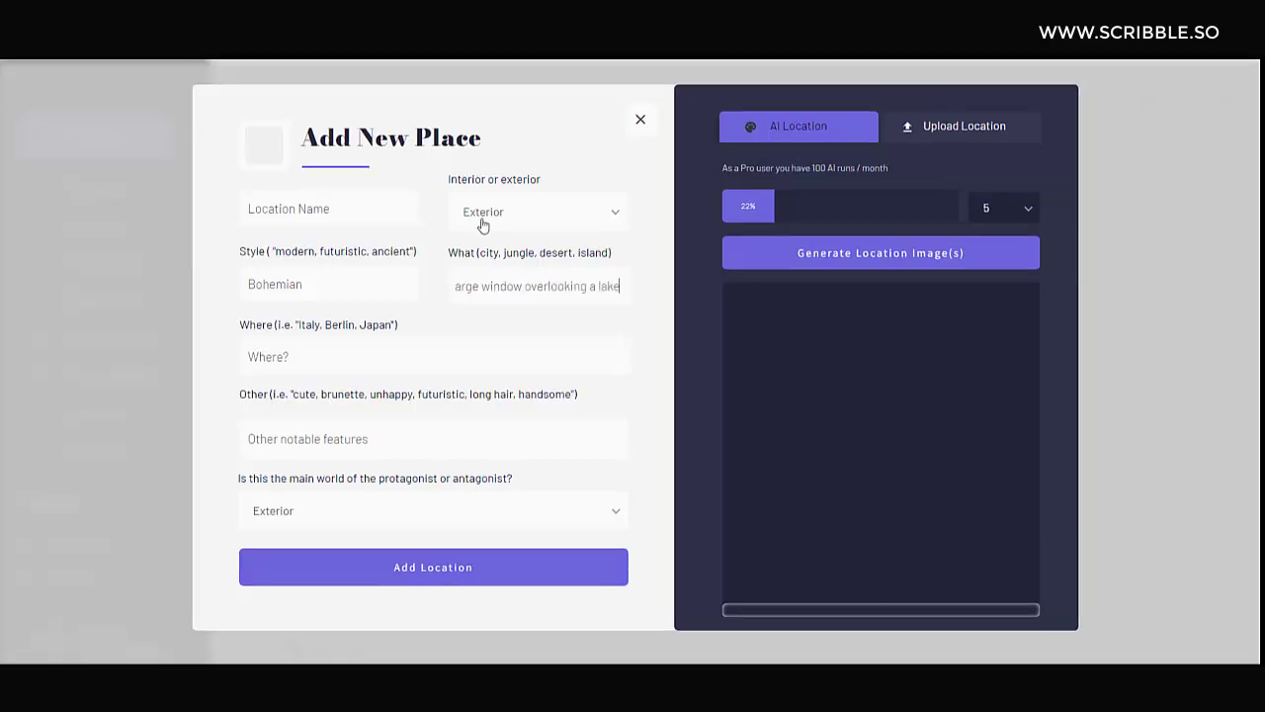
- Make the place an interior in France named Bedroom, select the AI image with the open window, and add the location
{"action": "left_click", "coordinate": [534, 209]}
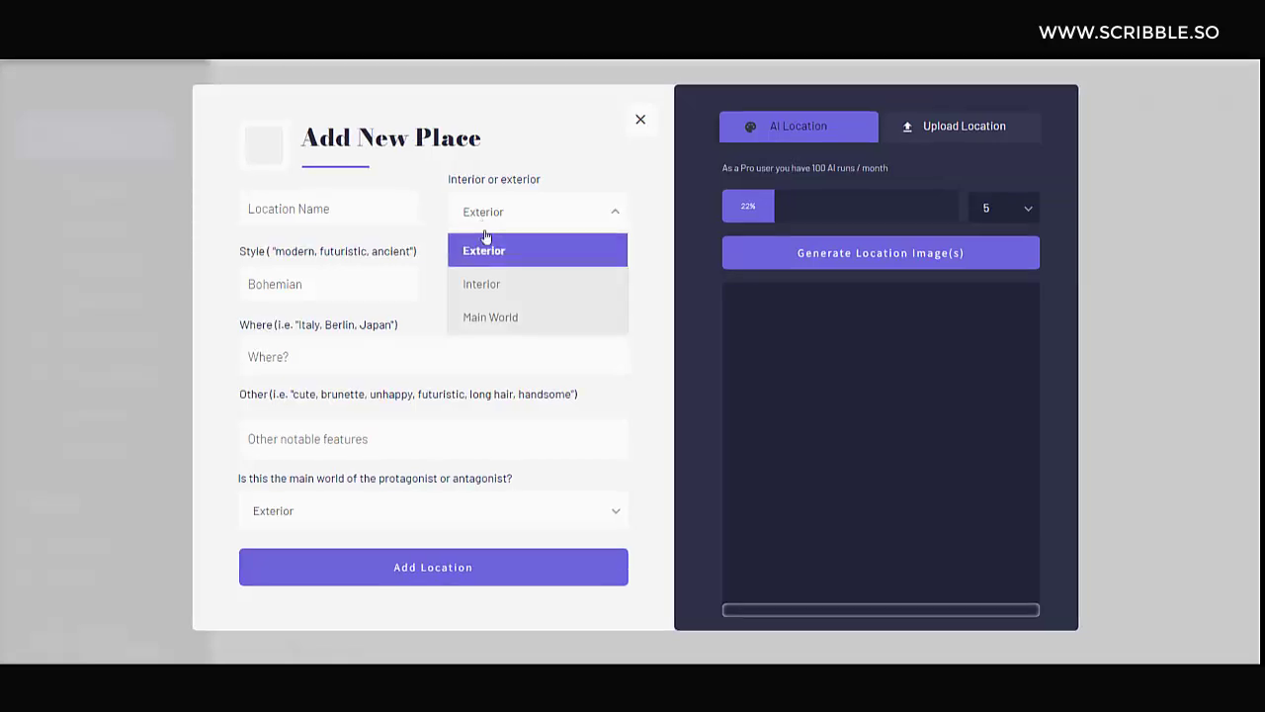
{"action": "left_click", "coordinate": [494, 283]}
{"action": "left_click", "coordinate": [355, 353]}
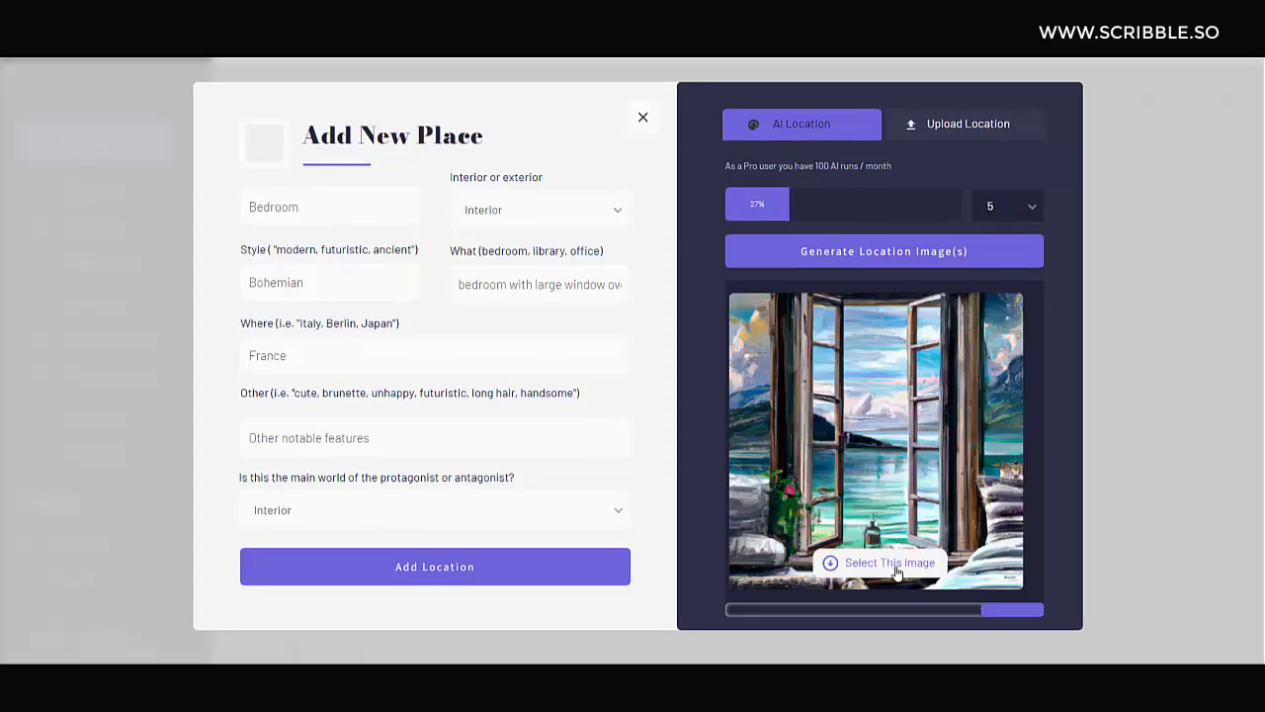
{"action": "left_click", "coordinate": [826, 563]}
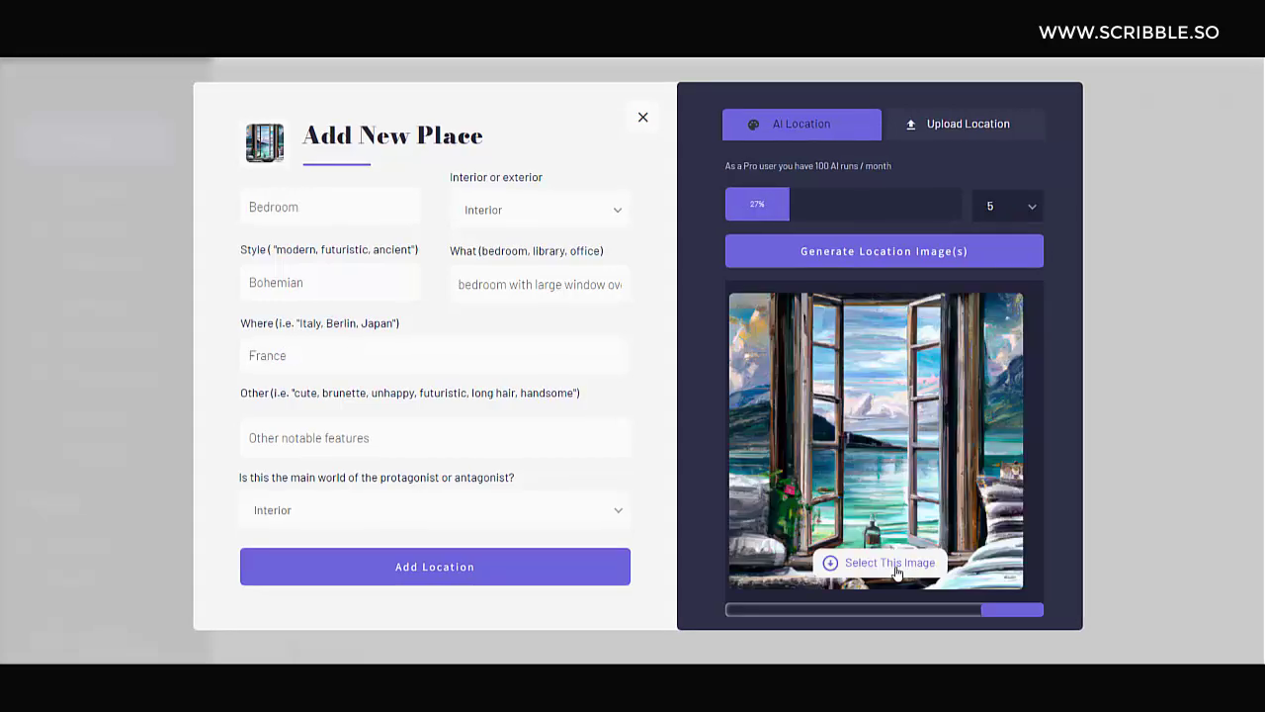
{"action": "left_click", "coordinate": [430, 568]}
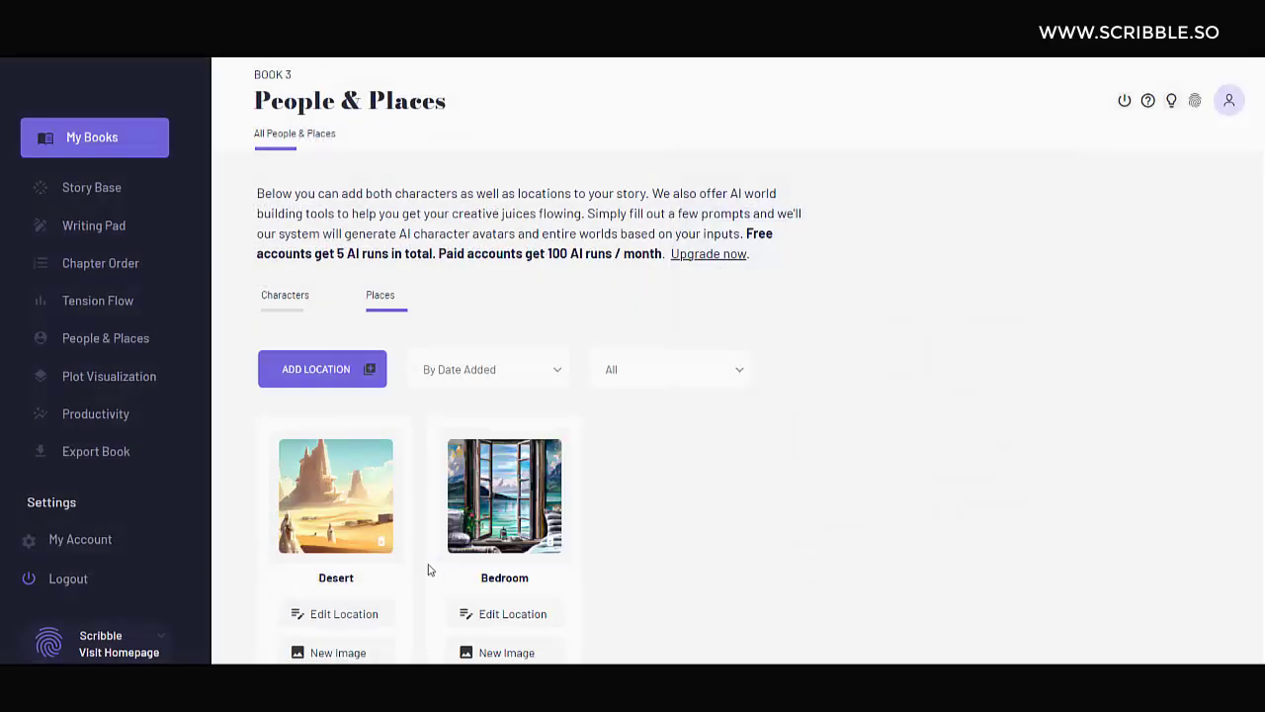
- Look at the world-building page of the Bedroom place and return to the places list
{"action": "left_click", "coordinate": [527, 618]}
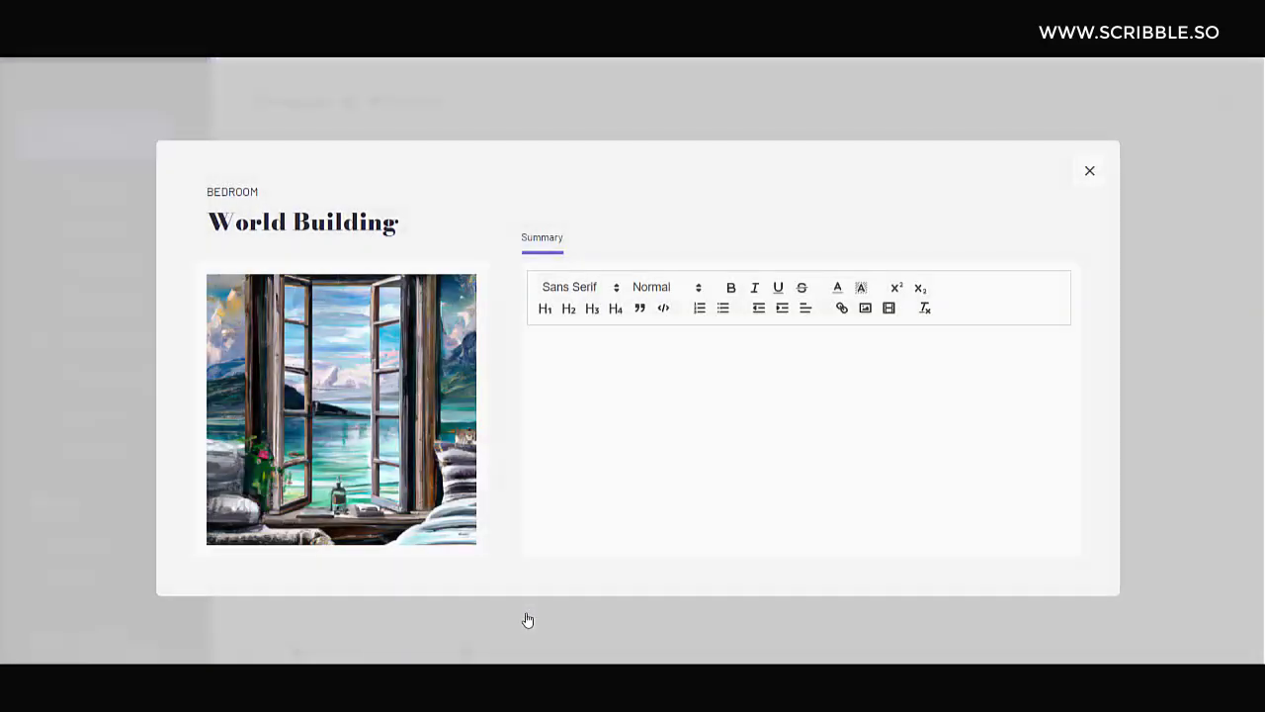
{"action": "left_click", "coordinate": [1093, 178]}
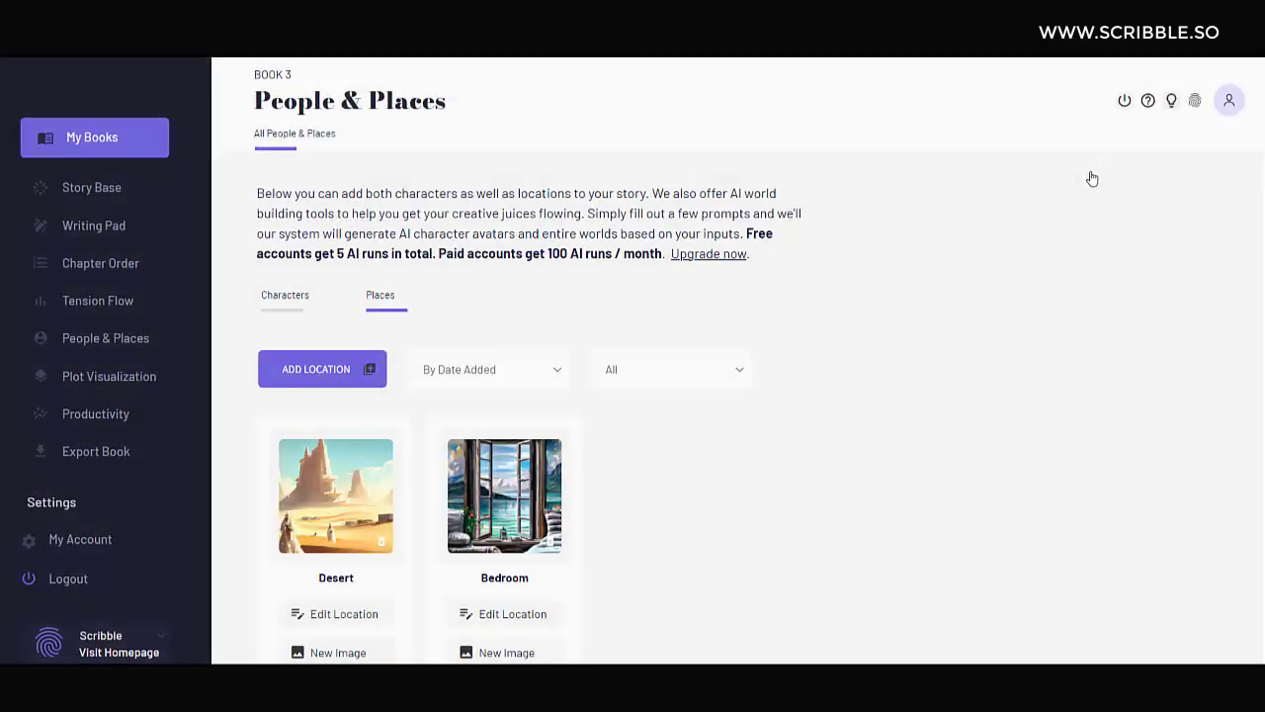
- Set the fifth stored AI image, the one with the pyramid-like structures, as the Desert place's cover
{"action": "scroll", "coordinate": [707, 481], "scroll_direction": "down", "scroll_amount": 1}
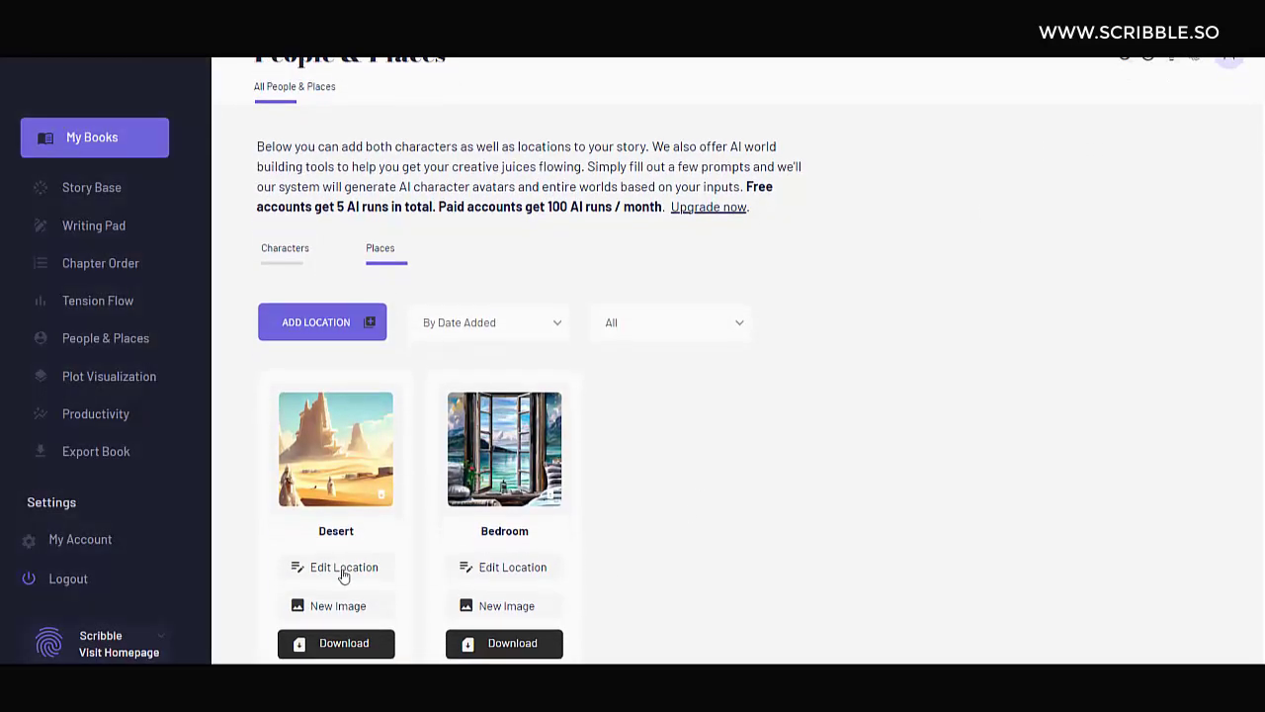
{"action": "left_click", "coordinate": [326, 607]}
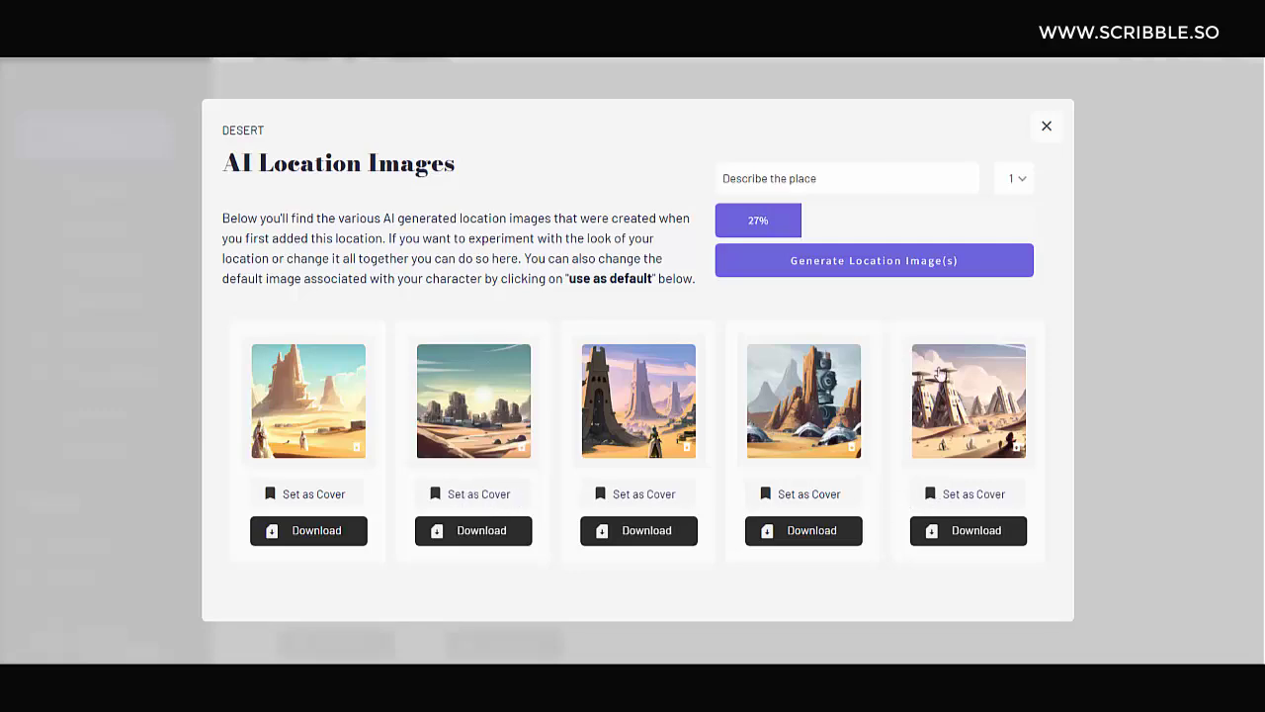
{"action": "left_click", "coordinate": [967, 494]}
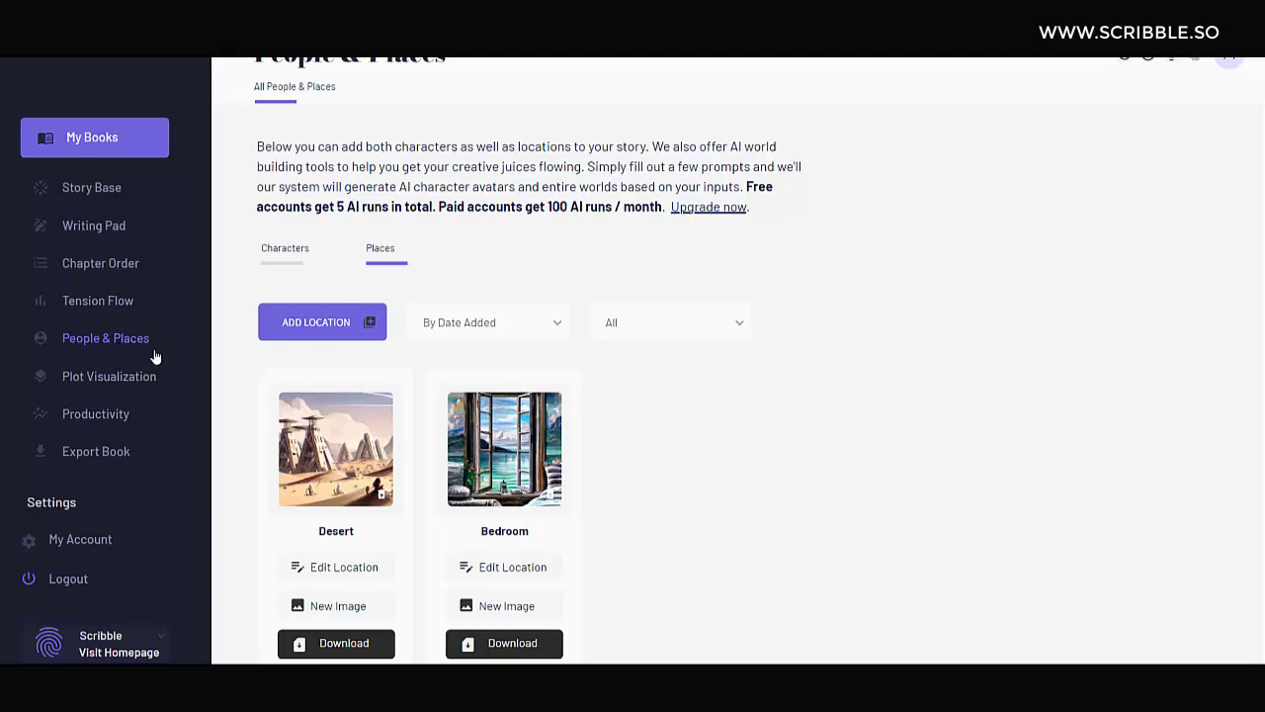
- Review the book's plot visualization and its productivity page, checking the words written on 12/13/22
{"action": "left_click", "coordinate": [87, 380]}
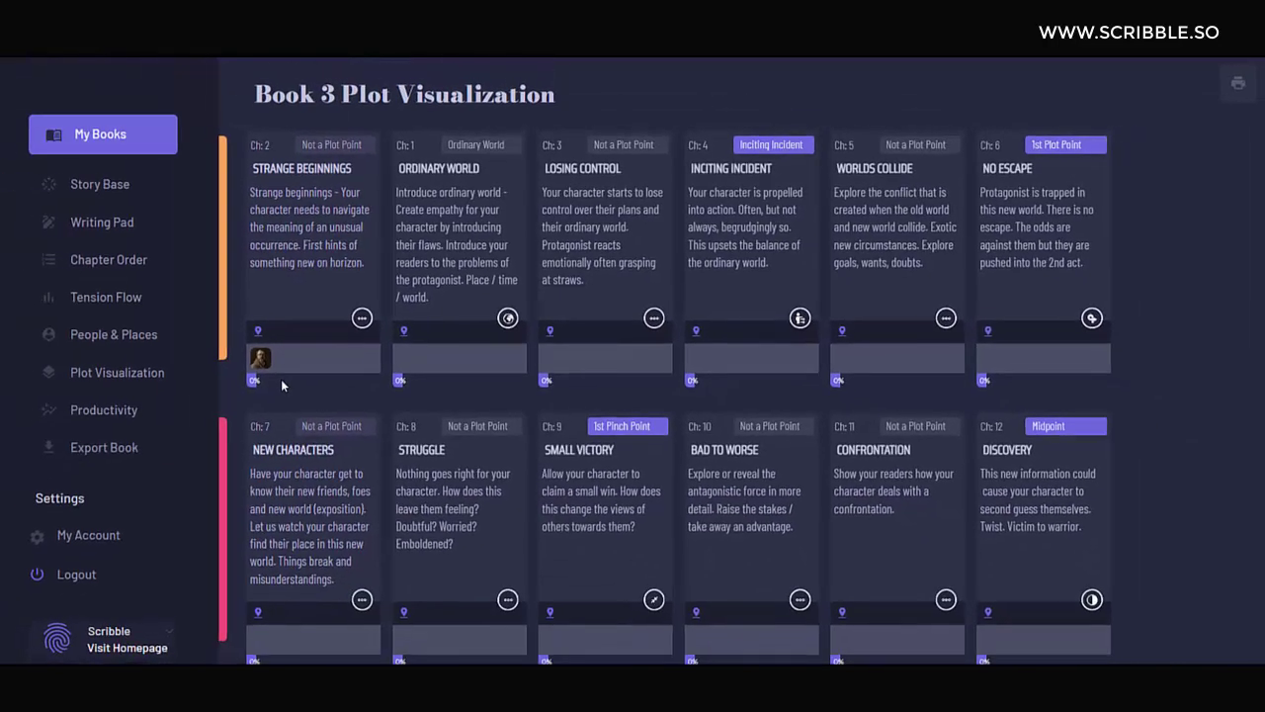
{"action": "left_click", "coordinate": [118, 415]}
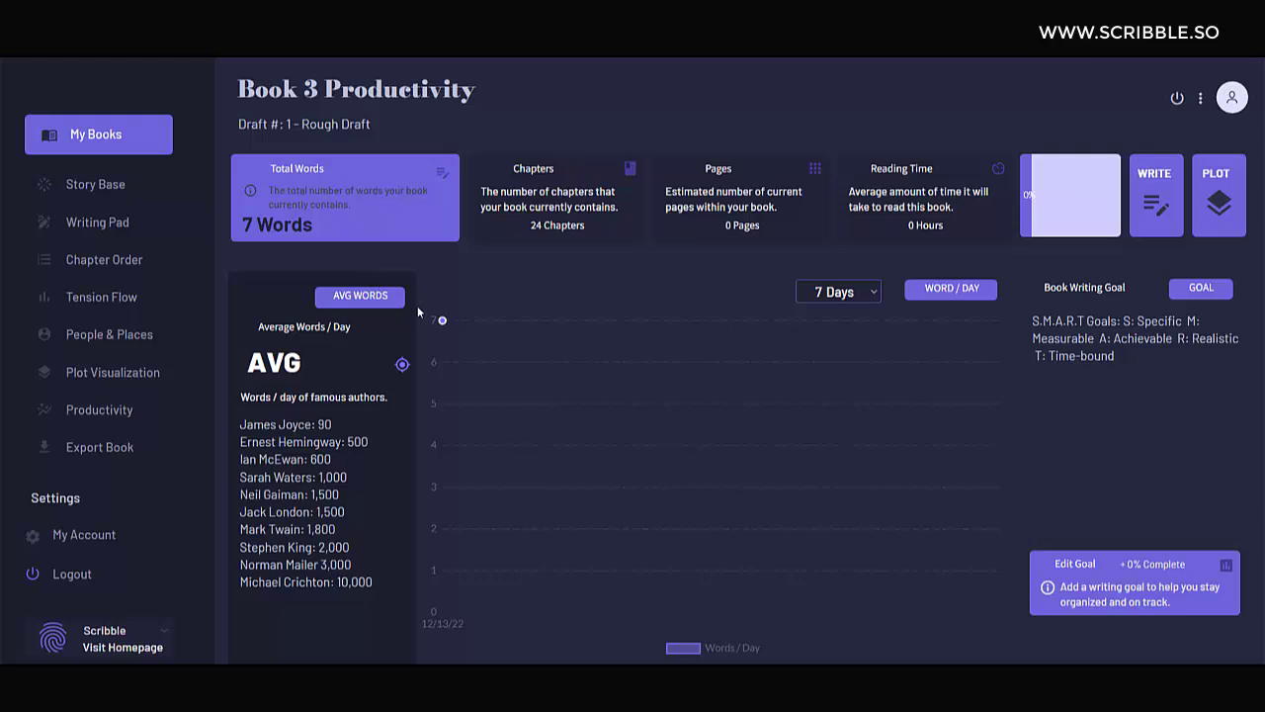
{"action": "mouse_move", "coordinate": [442, 324]}
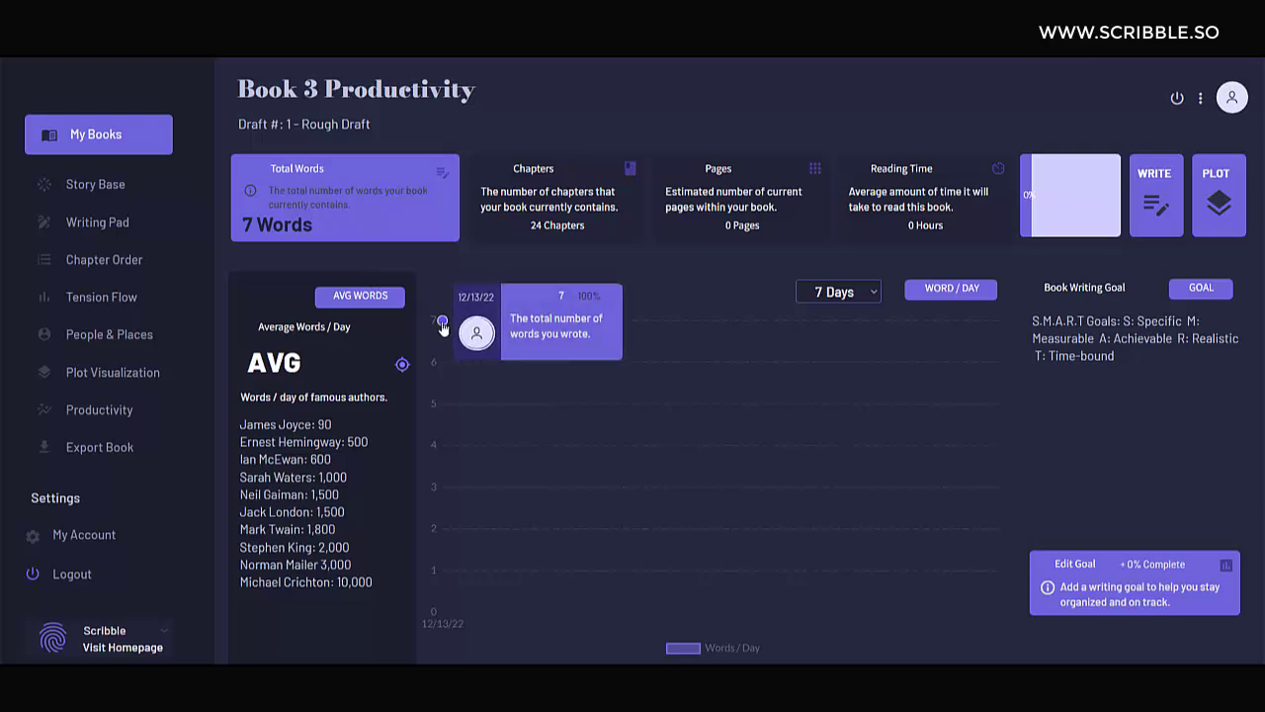
- Add "Why I want to tell this story?" to the end of the book theme in the Story Base
{"action": "left_click", "coordinate": [96, 187]}
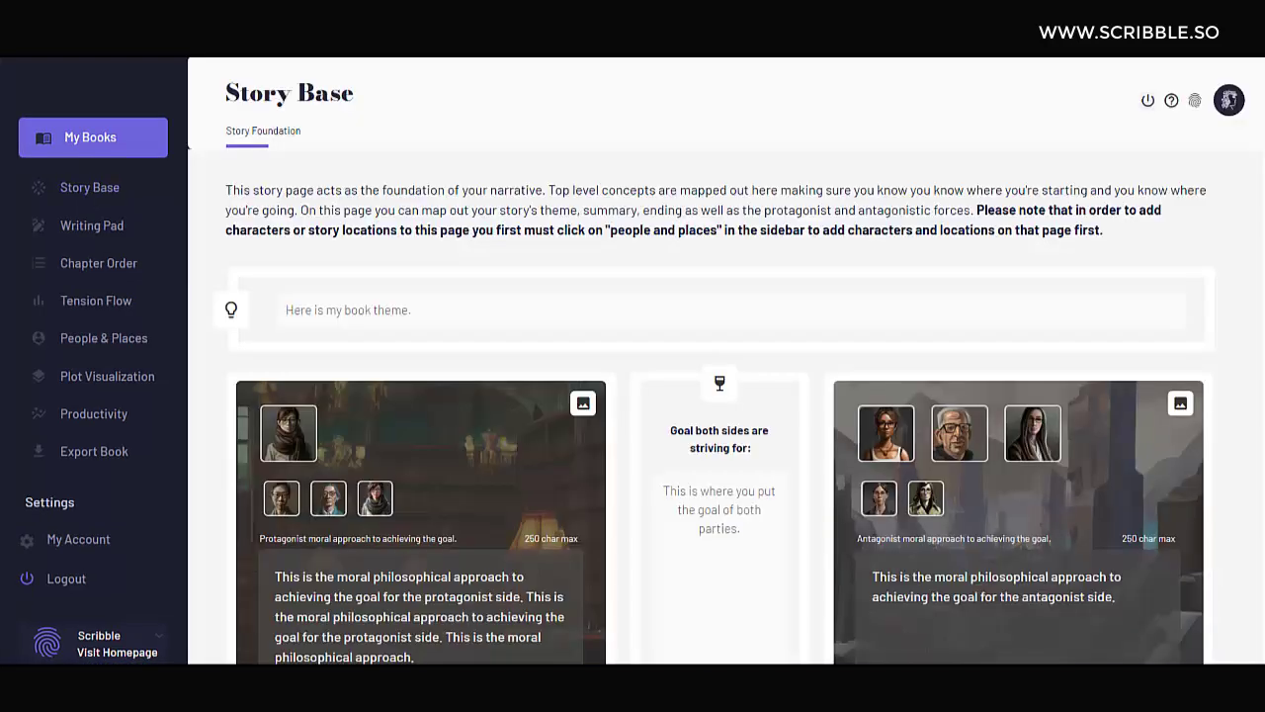
{"action": "scroll", "coordinate": [727, 396], "scroll_direction": "down", "scroll_amount": 2}
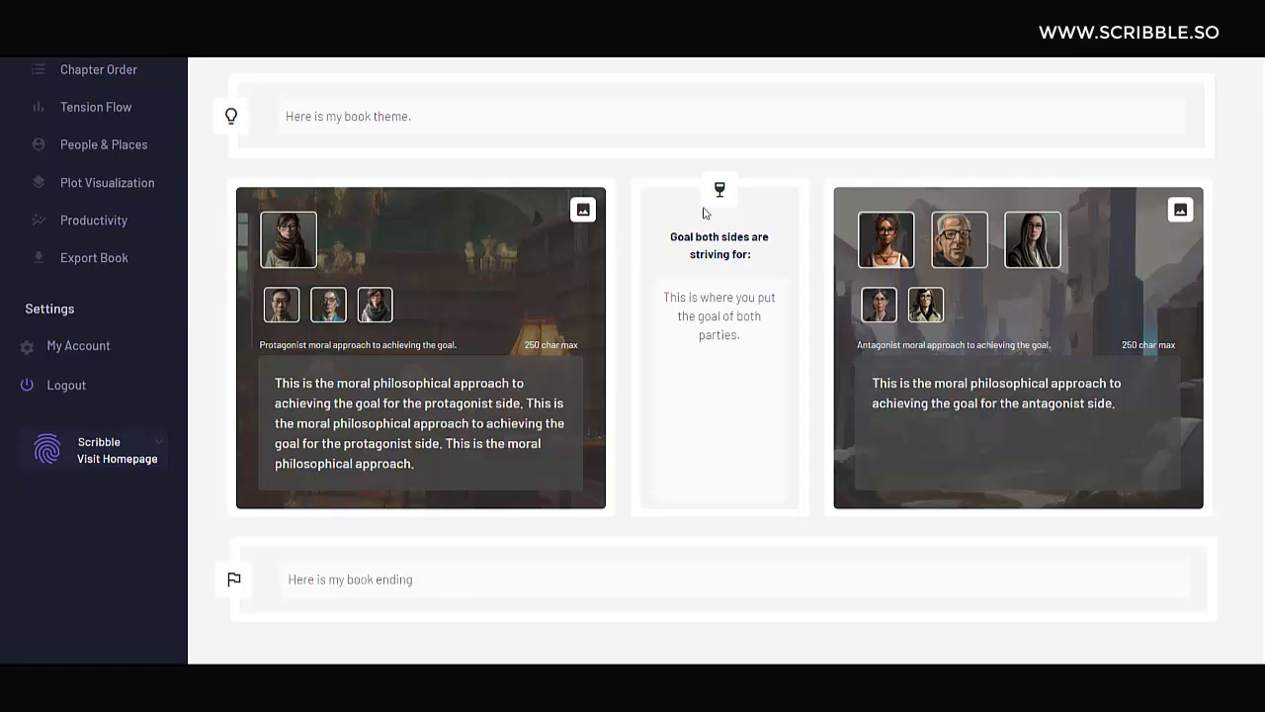
{"action": "left_click", "coordinate": [461, 106]}
{"action": "type", "text": "Why I wnat"}
{"action": "key", "text": "BackSpace"}
{"action": "key", "text": "BackSpace"}
{"action": "key", "text": "BackSpace"}
{"action": "key", "text": "BackSpace"}
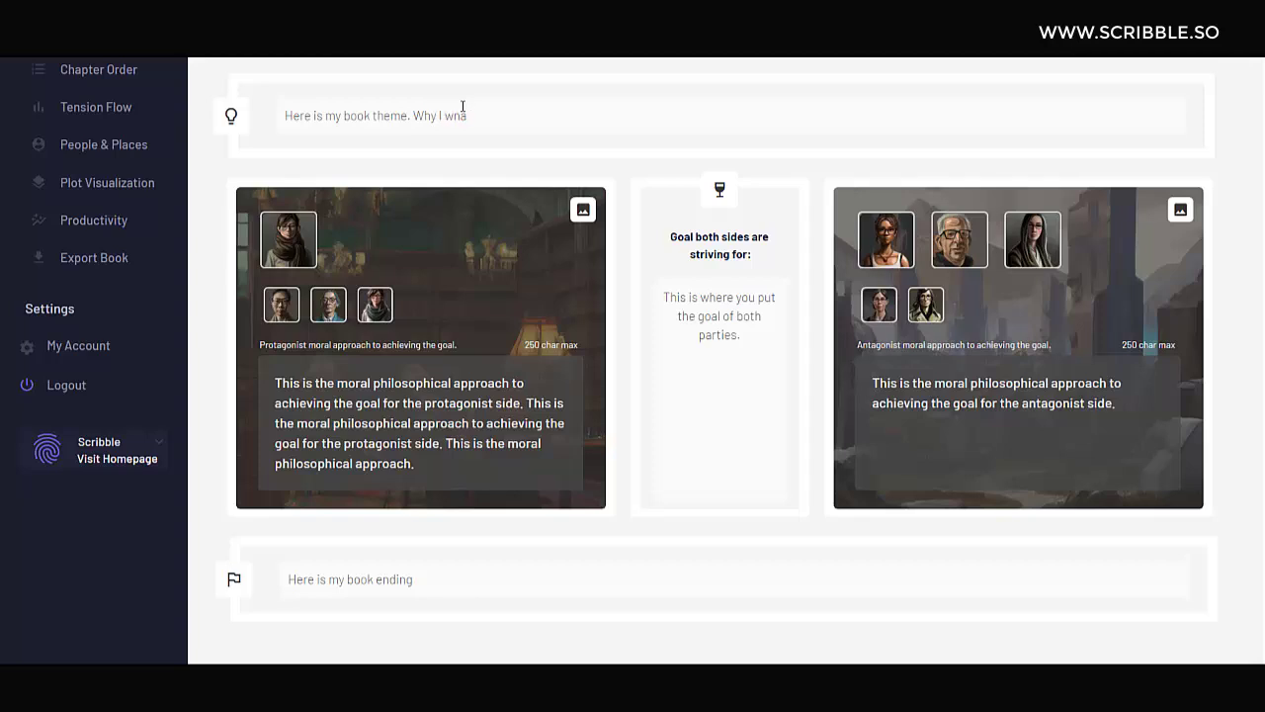
{"action": "type", "text": "ant to tell the"}
{"action": "type", "text": " story?"}
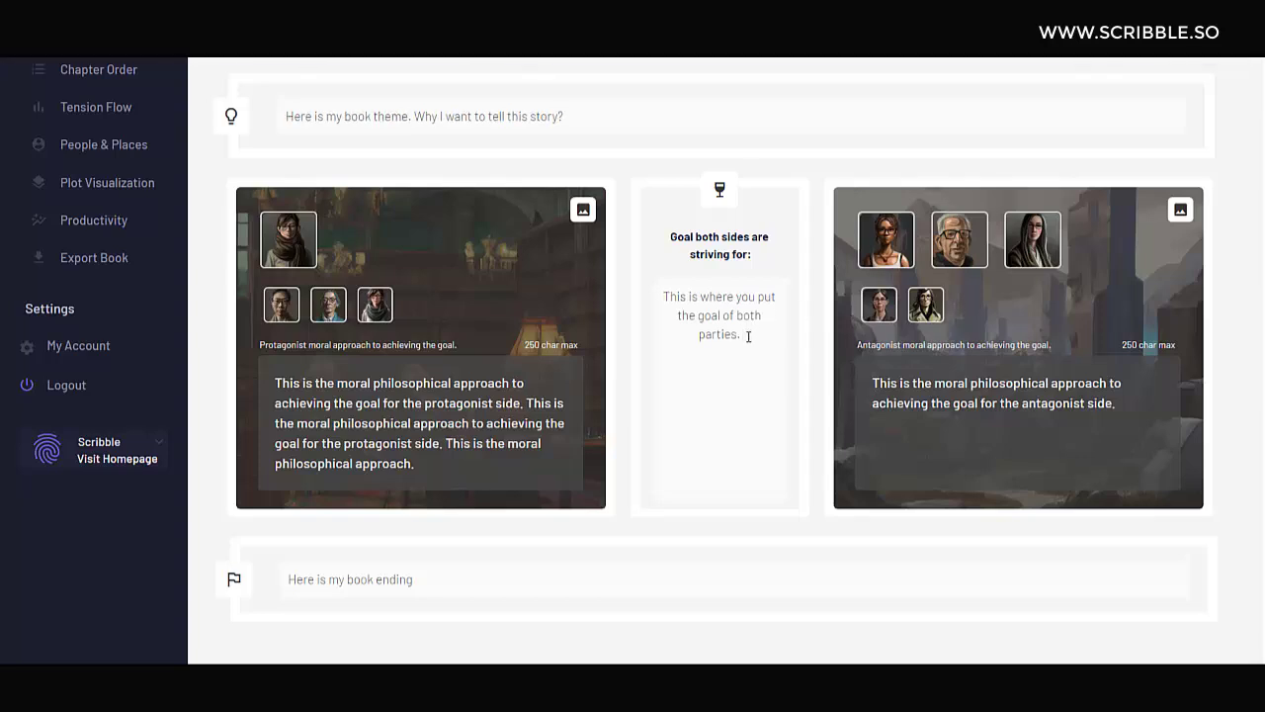
- Add "Shared goals." to the end of the text describing the goal both sides are striving for
{"action": "type", "text": "Shared goals"}
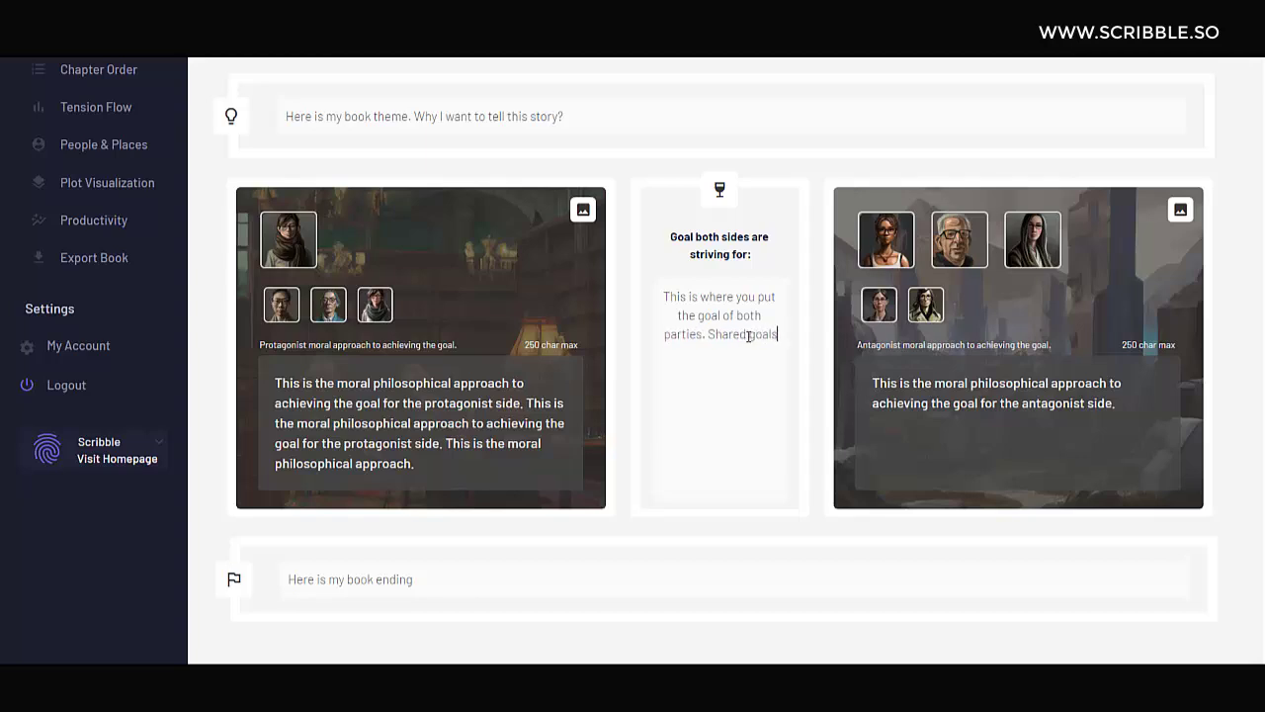
{"action": "type", "text": "."}
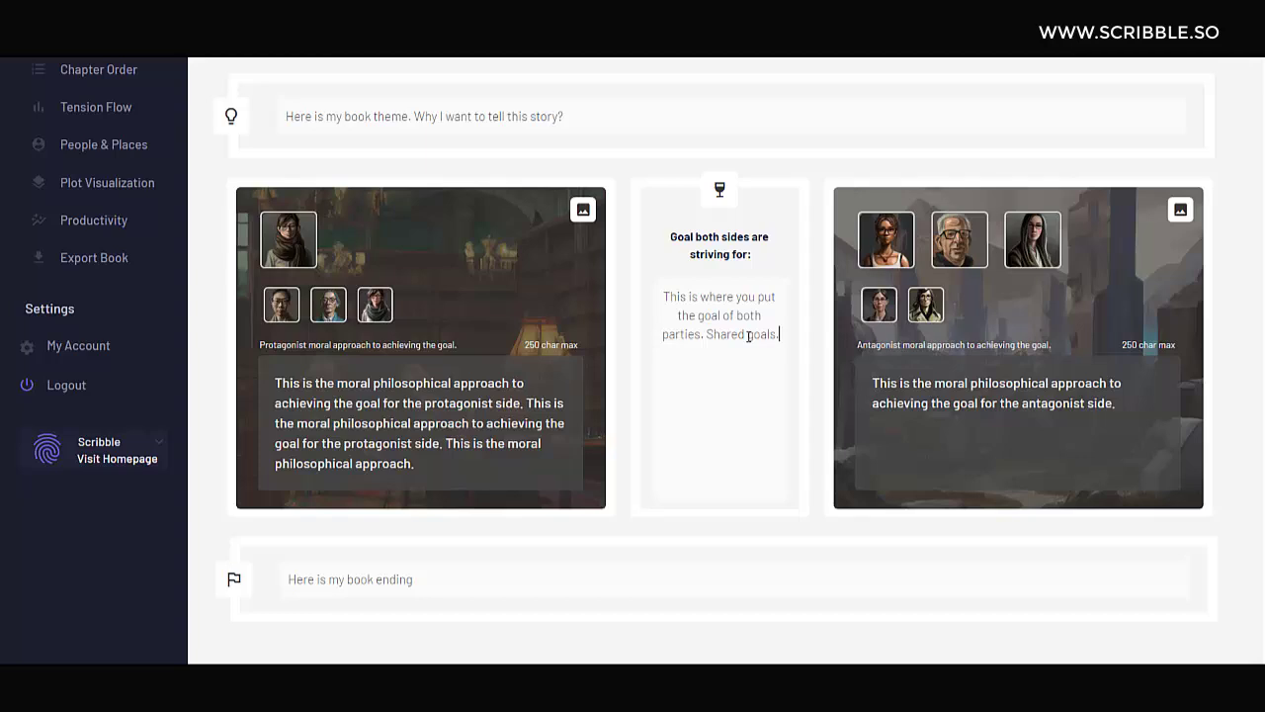
{"action": "left_click", "coordinate": [625, 342]}
- View the profile of the primary character on the protagonist's side and return to the Story Base
{"action": "left_click", "coordinate": [280, 245]}
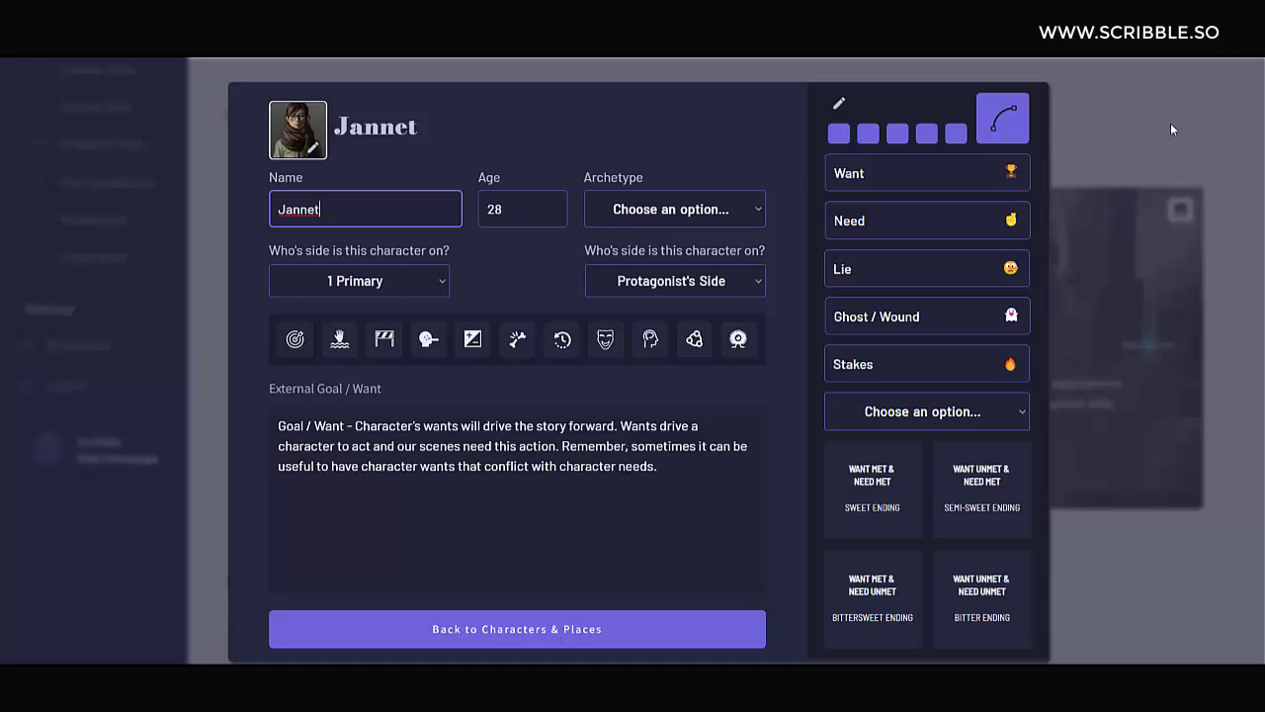
{"action": "left_click", "coordinate": [1146, 292]}
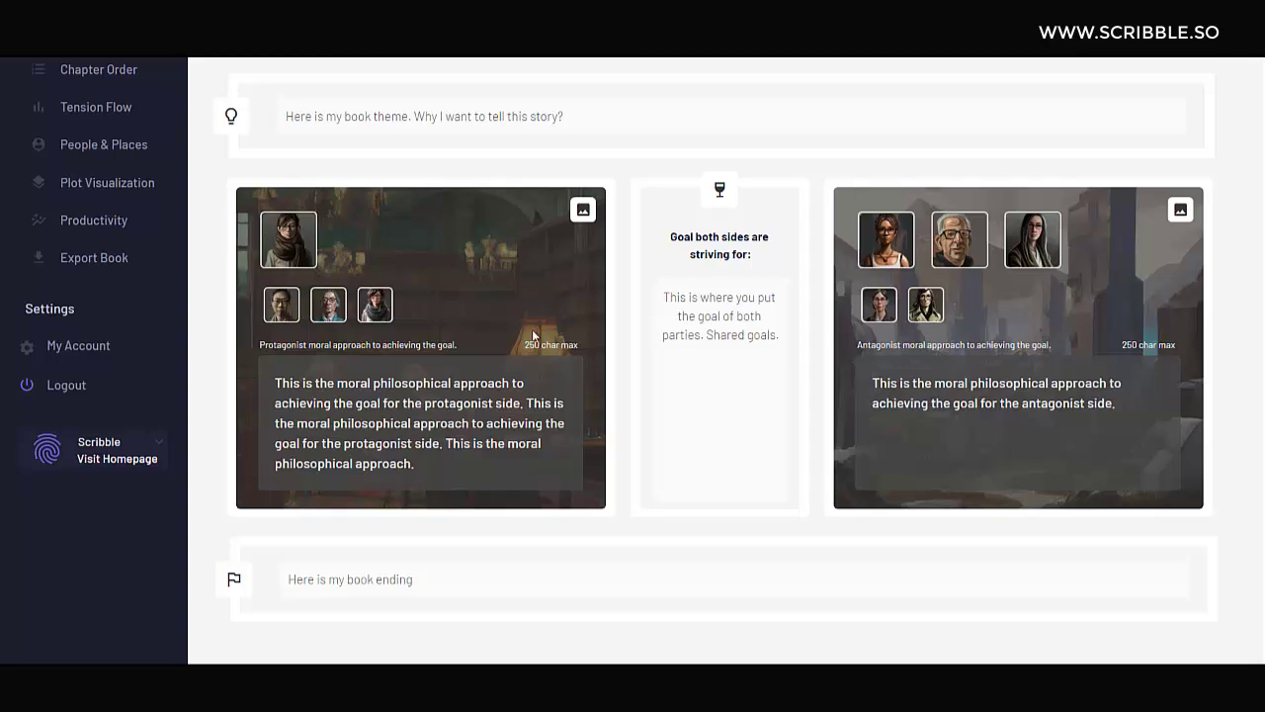
- Set the protagonist side's world image to the dark wood-panelled study with a chandelier and white-shaded lamps
{"action": "left_click", "coordinate": [584, 210]}
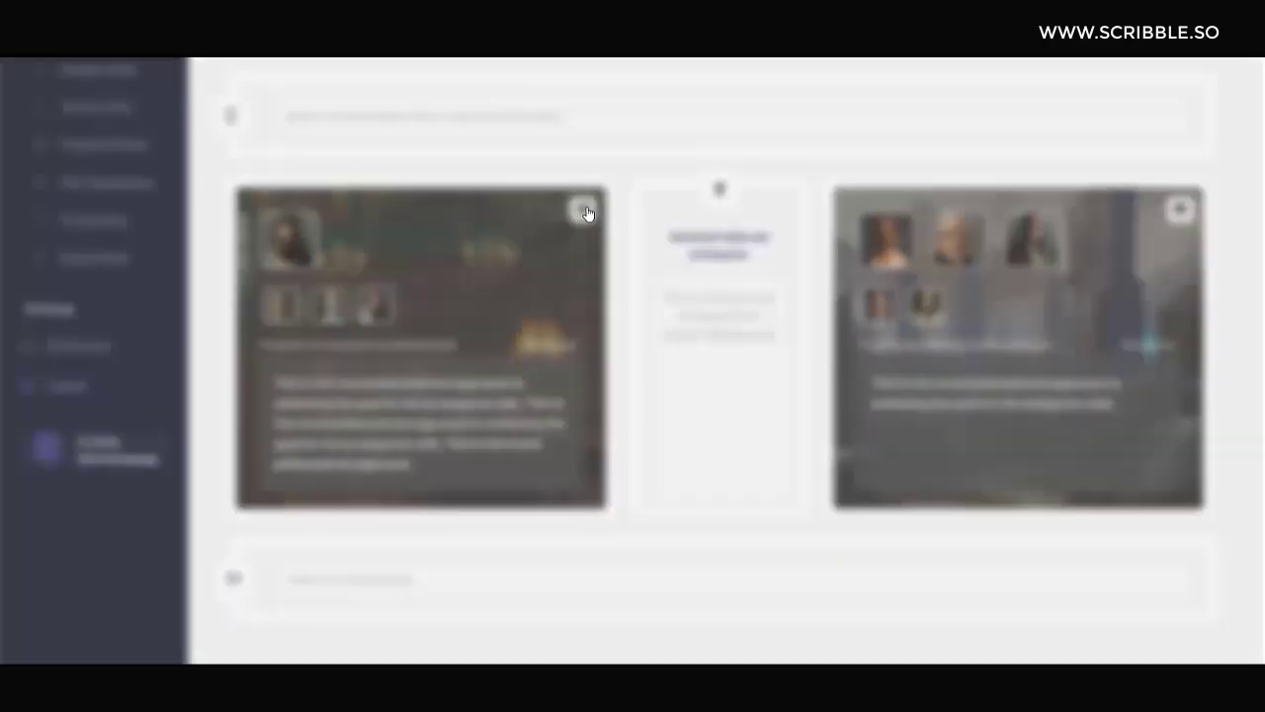
{"action": "scroll", "coordinate": [596, 405], "scroll_direction": "down", "scroll_amount": 3}
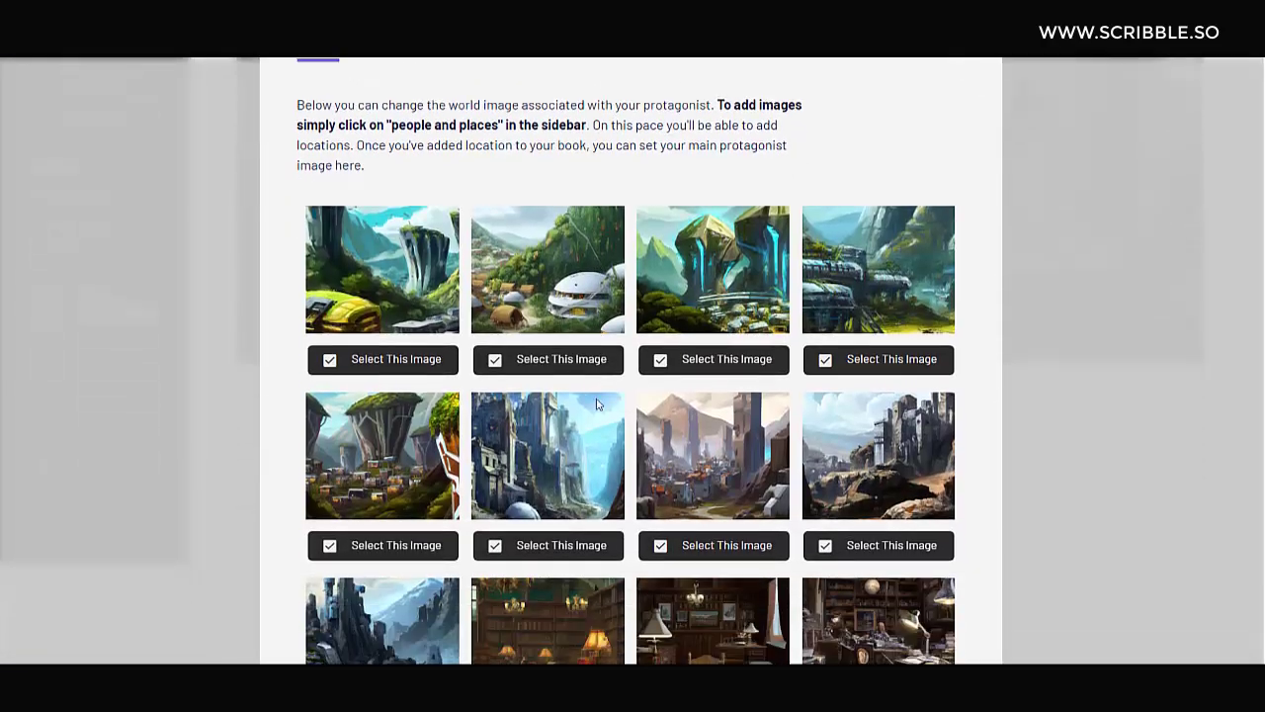
{"action": "scroll", "coordinate": [736, 583], "scroll_direction": "down", "scroll_amount": 1}
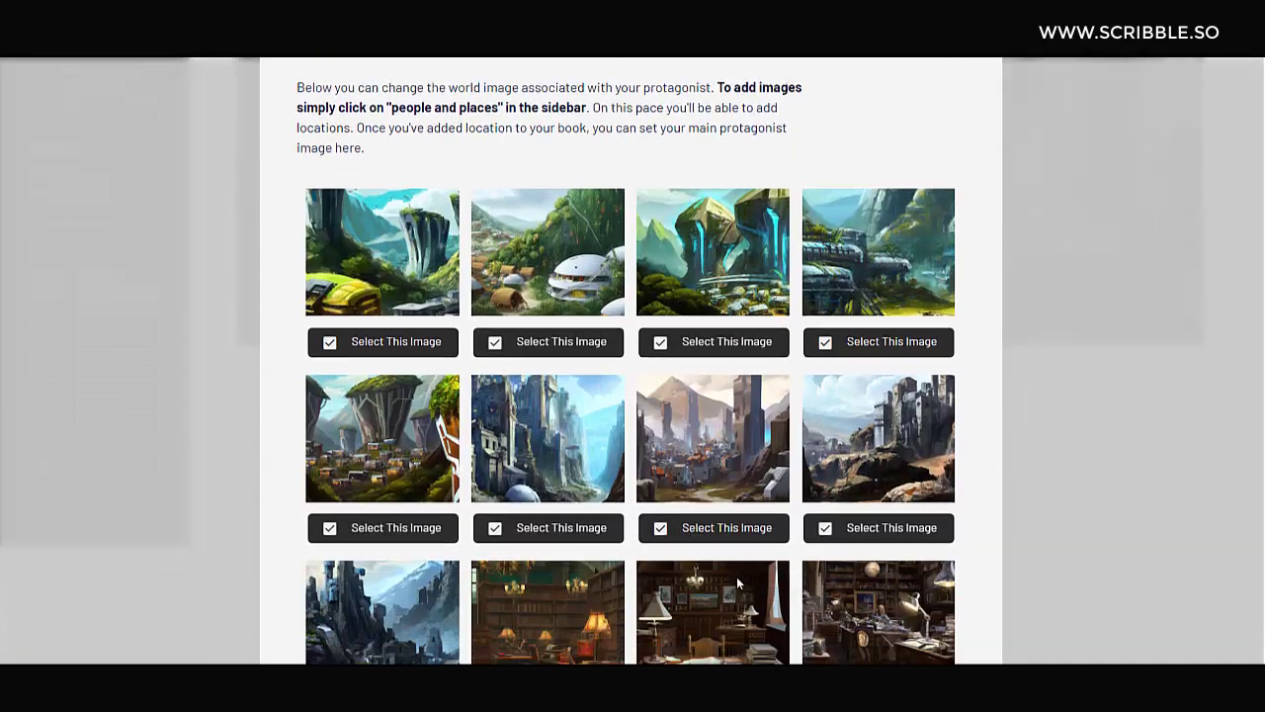
{"action": "scroll", "coordinate": [737, 576], "scroll_direction": "down", "scroll_amount": 3}
{"action": "left_click", "coordinate": [728, 584]}
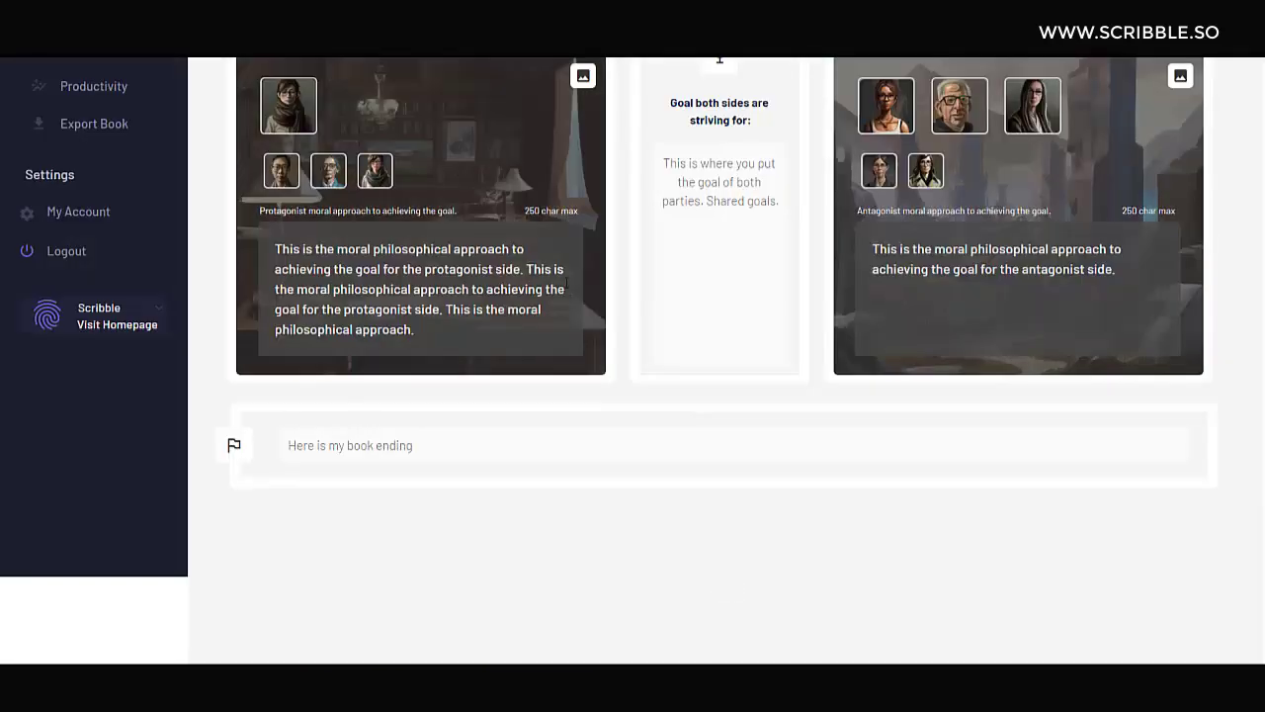
- Extend the book ending text in the Story Base to read "Here is my book ending. Helps me find the ending."
{"action": "scroll", "coordinate": [568, 285], "scroll_direction": "up", "scroll_amount": 3}
{"action": "scroll", "coordinate": [578, 408], "scroll_direction": "down", "scroll_amount": 2}
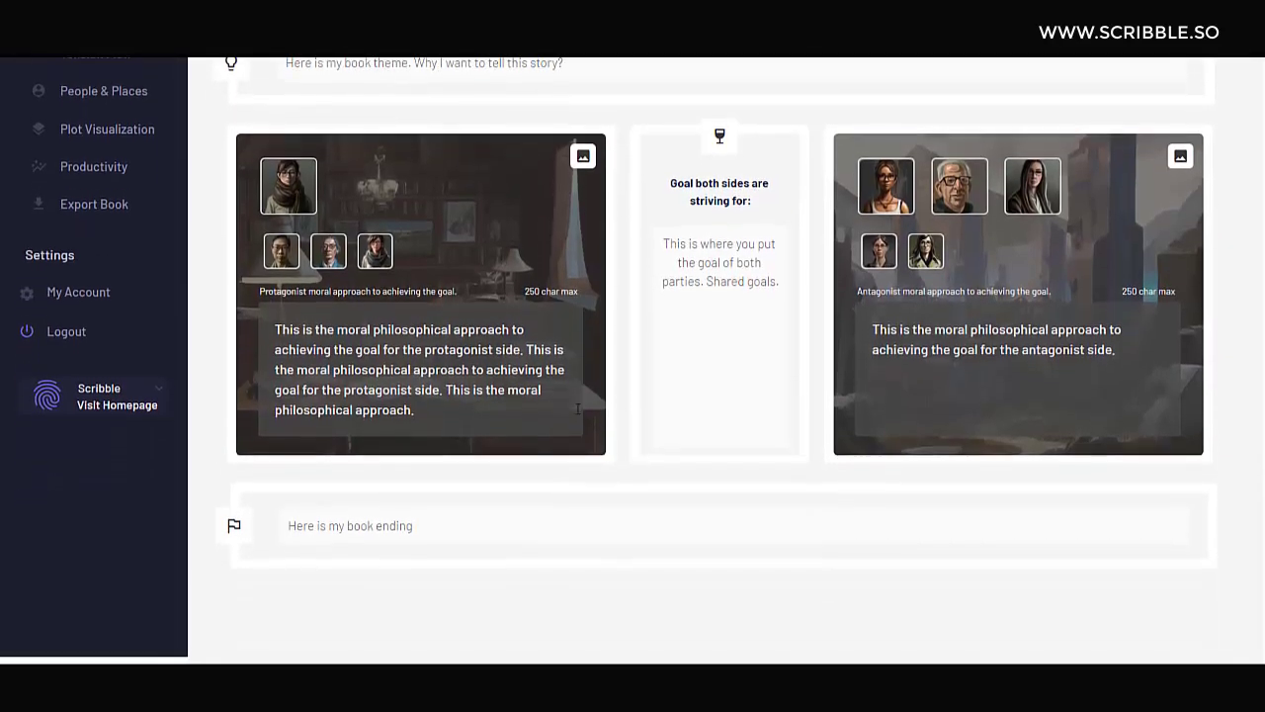
{"action": "left_click", "coordinate": [476, 504]}
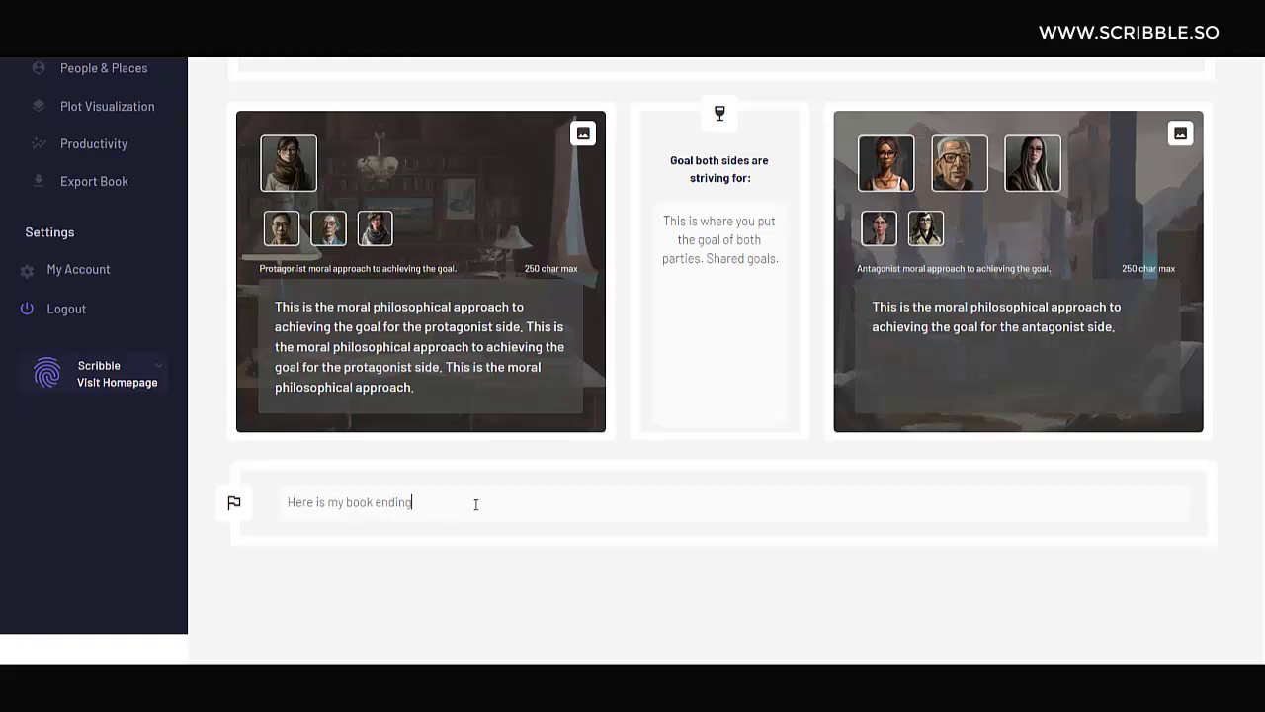
{"action": "type", "text": "Helps me find the ending."}
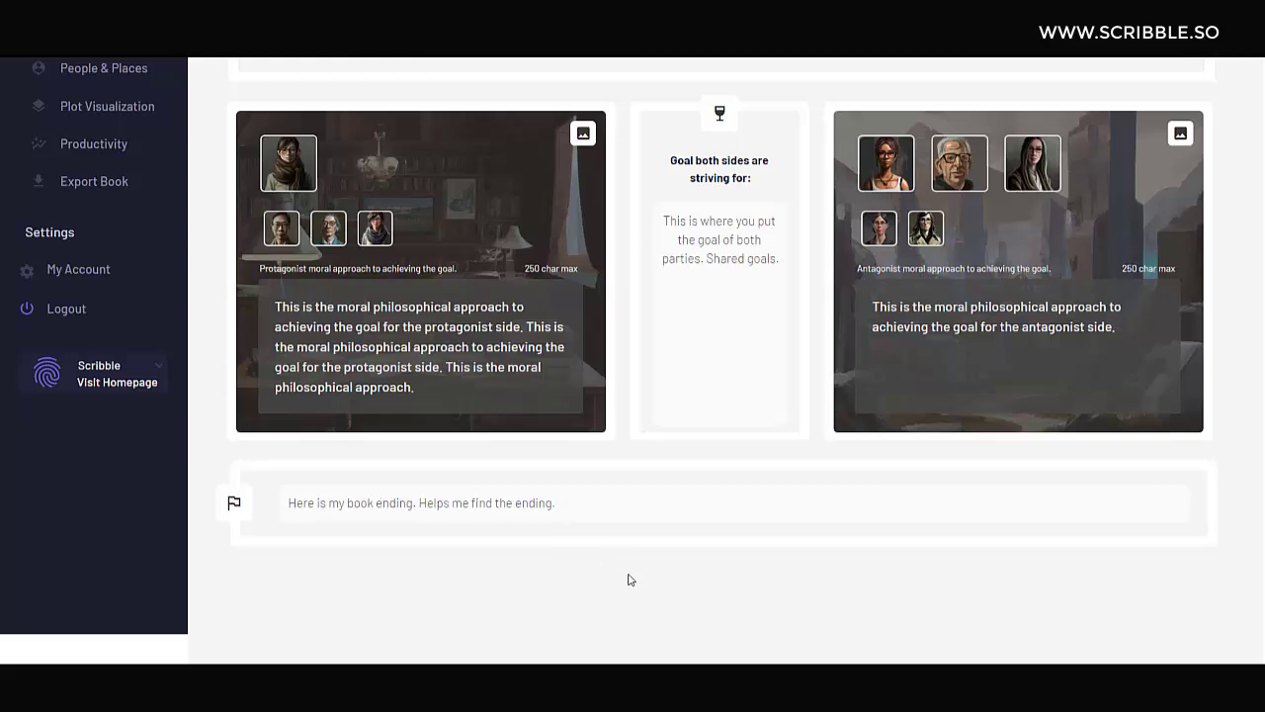
- View the book's export page with its compiled chapters, and open the account settings
{"action": "scroll", "coordinate": [629, 580], "scroll_direction": "up", "scroll_amount": 1}
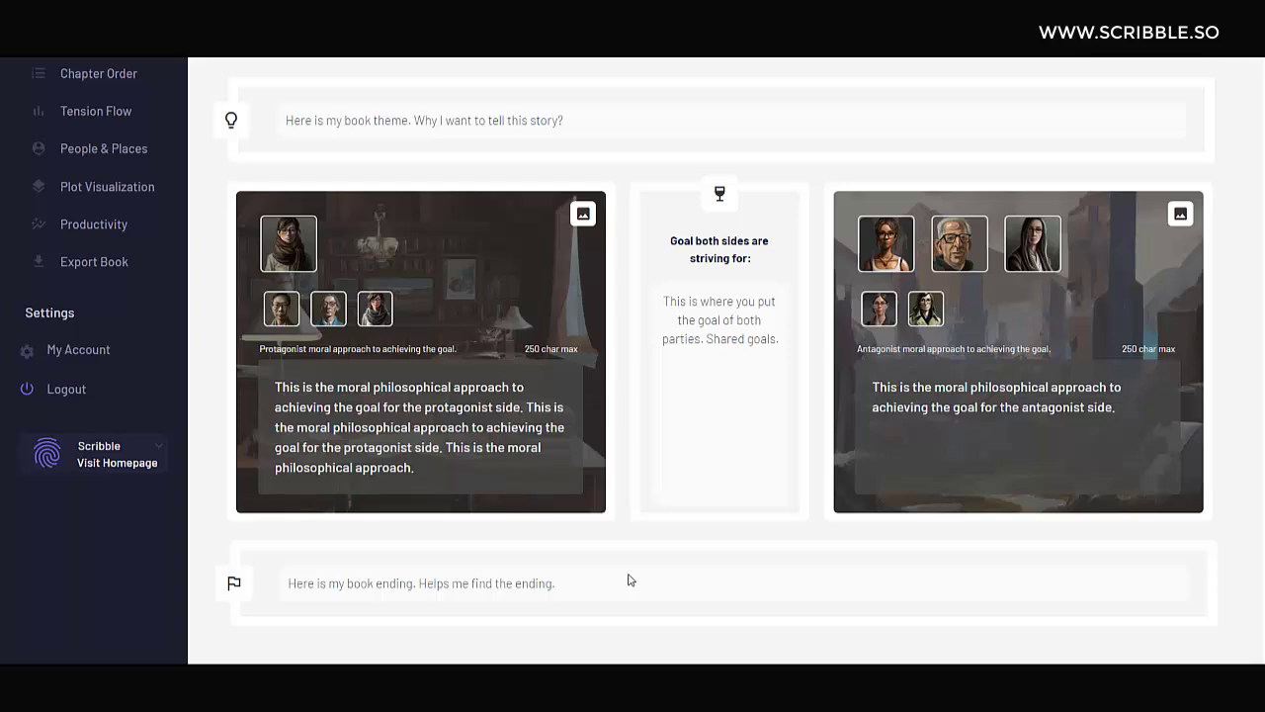
{"action": "left_click", "coordinate": [91, 263]}
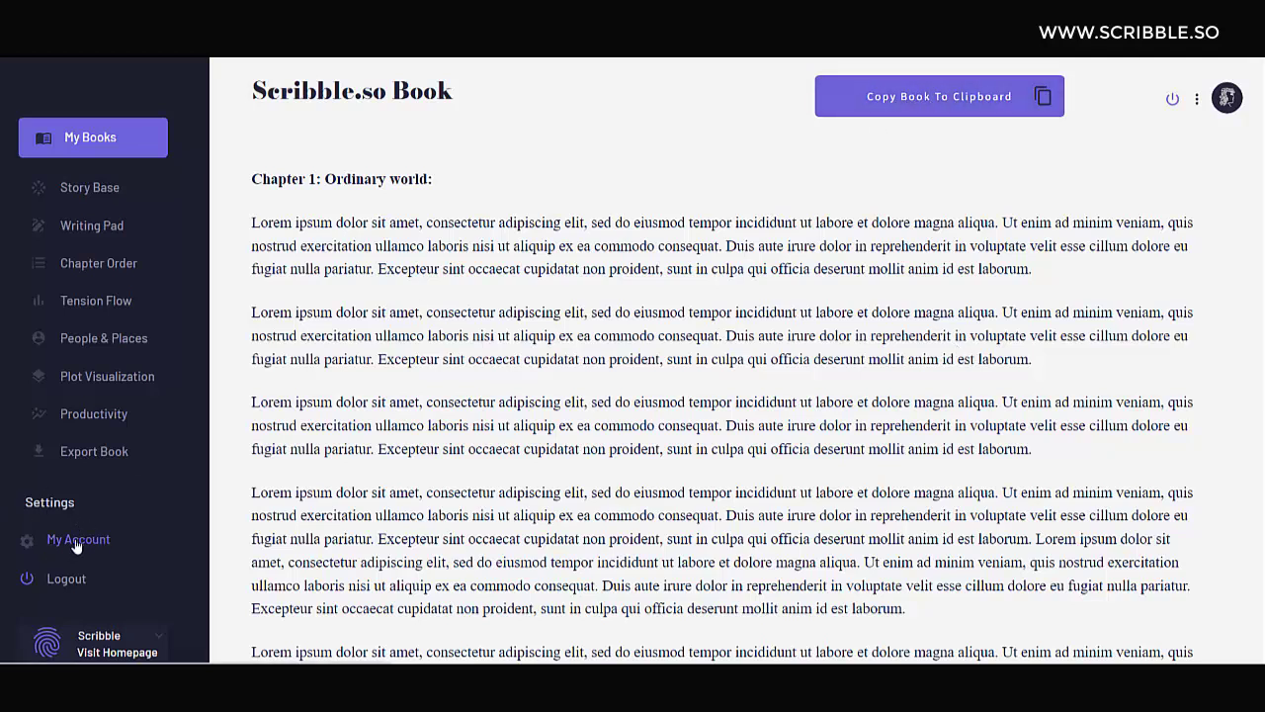
{"action": "left_click", "coordinate": [116, 536]}
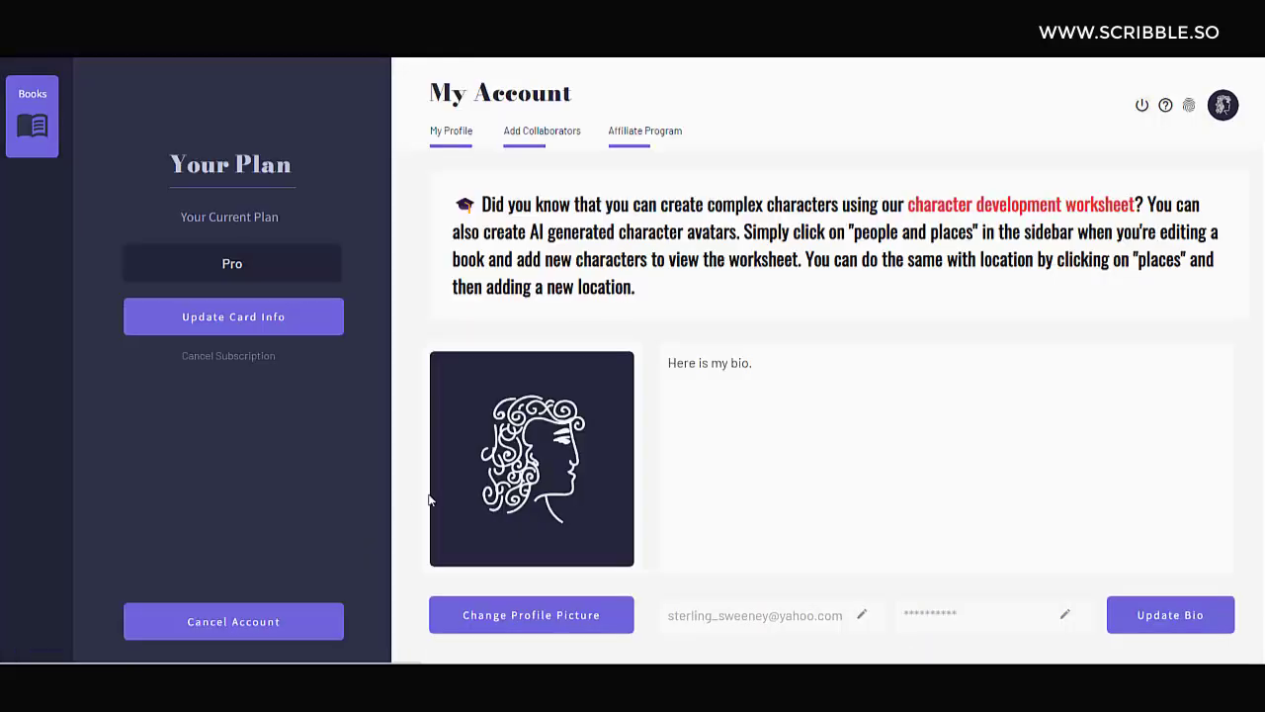